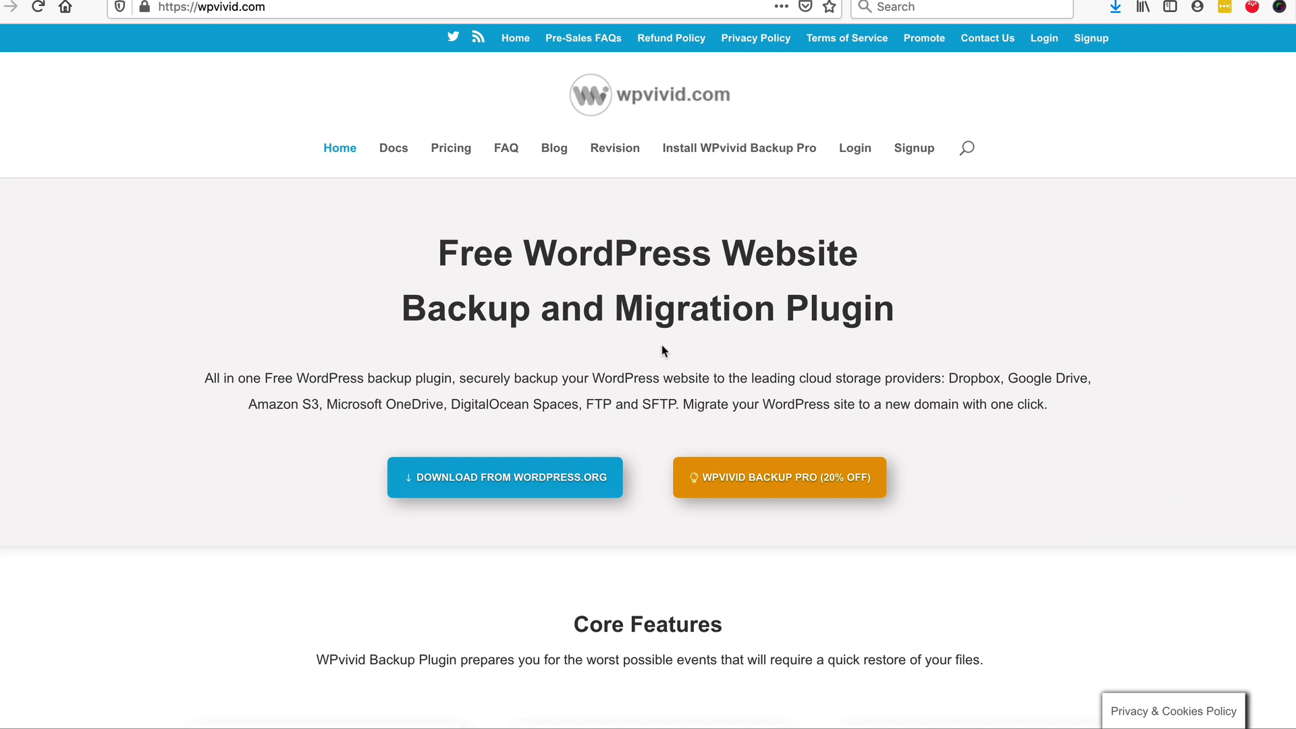
Step: Look over the download options and core features on the WPvivid homepage
scroll(511, 361, "down", 1)
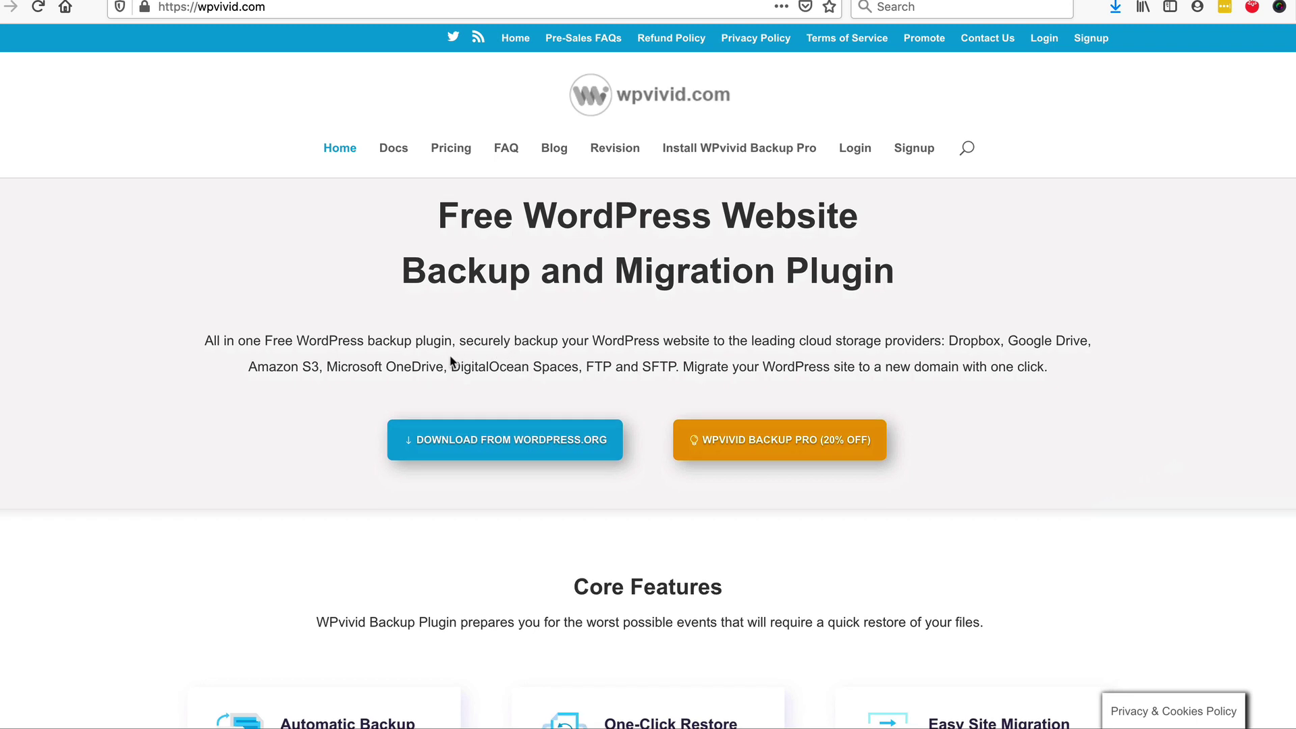
scroll(453, 359, "down", 5)
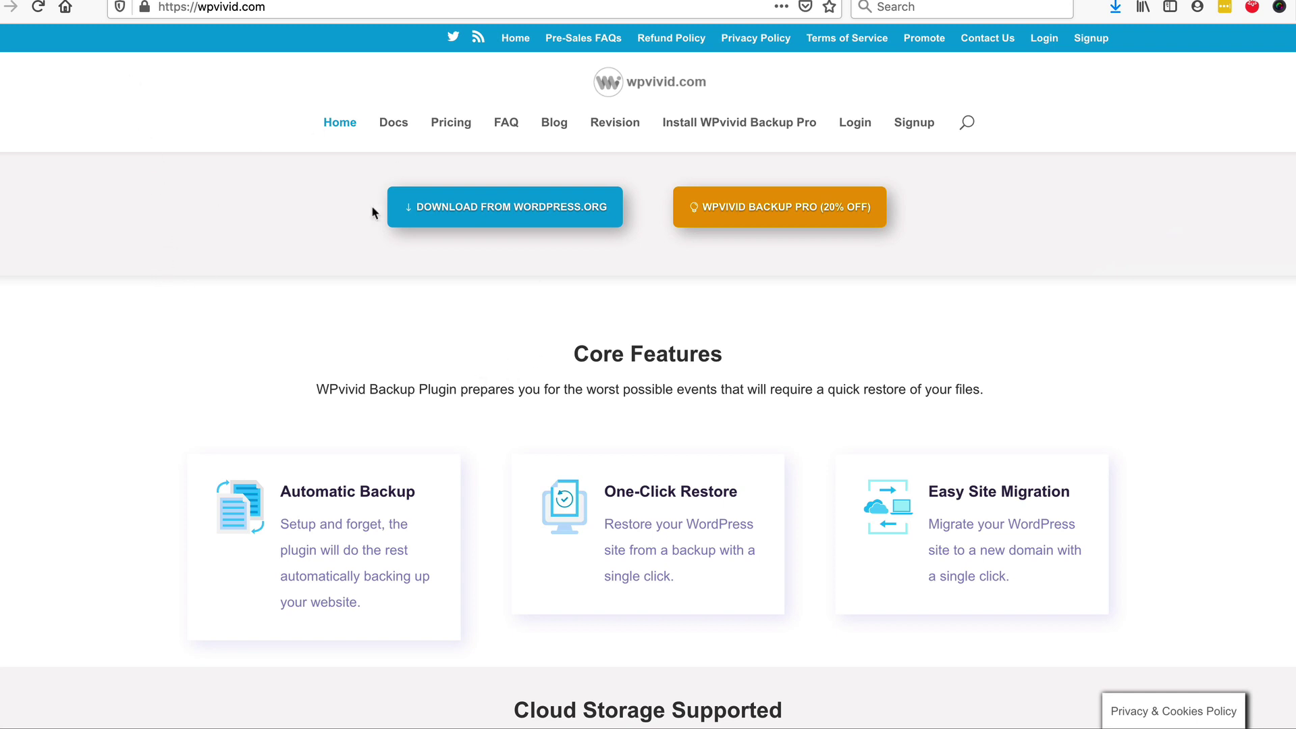
scroll(372, 207, "up", 4)
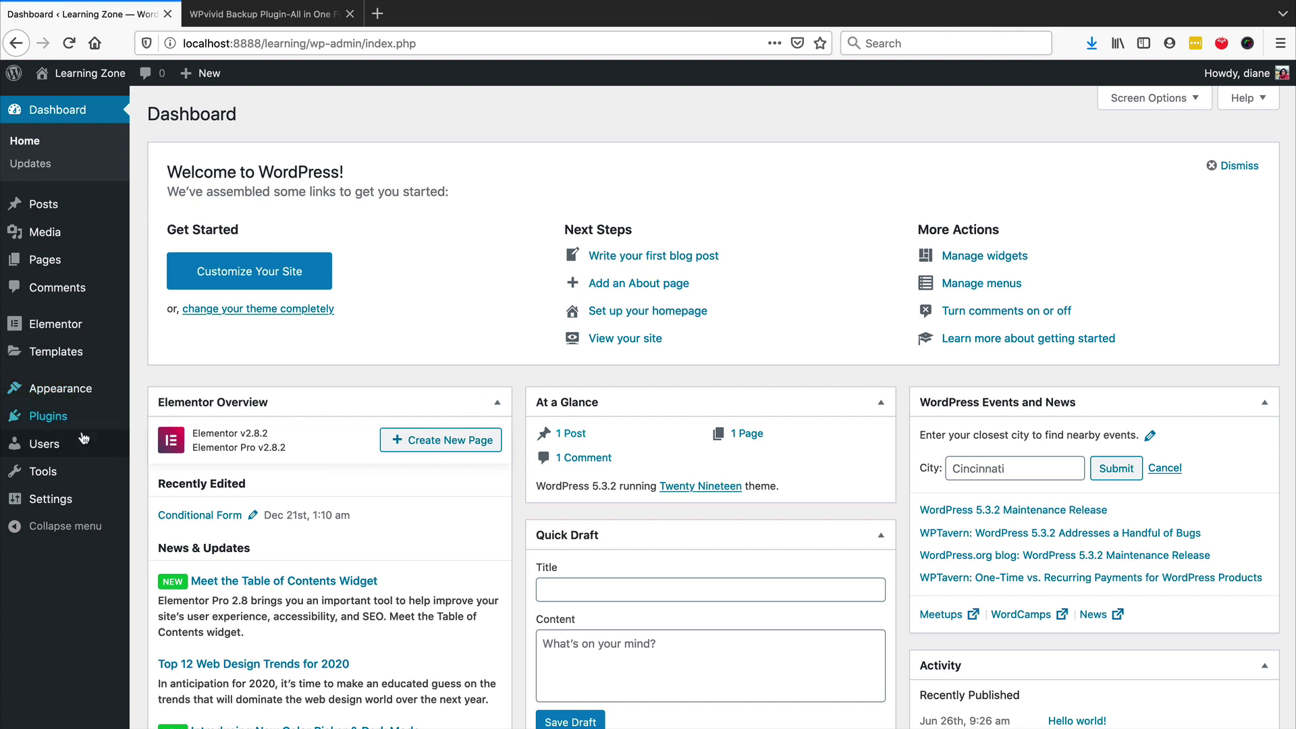
Step: Go to the WordPress dashboard's page for adding new plugins and search for "backup"
mouse_move(69, 425)
left_click(174, 443)
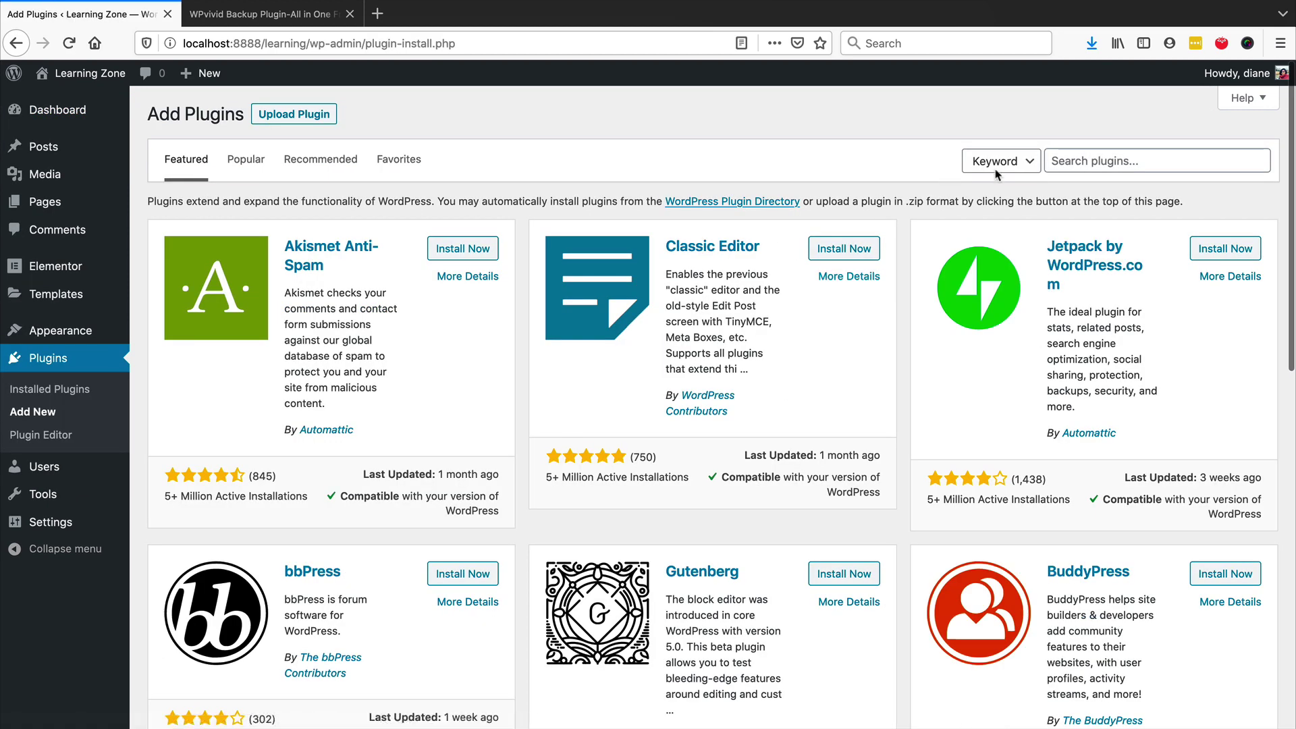
left_click(1082, 165)
type("back")
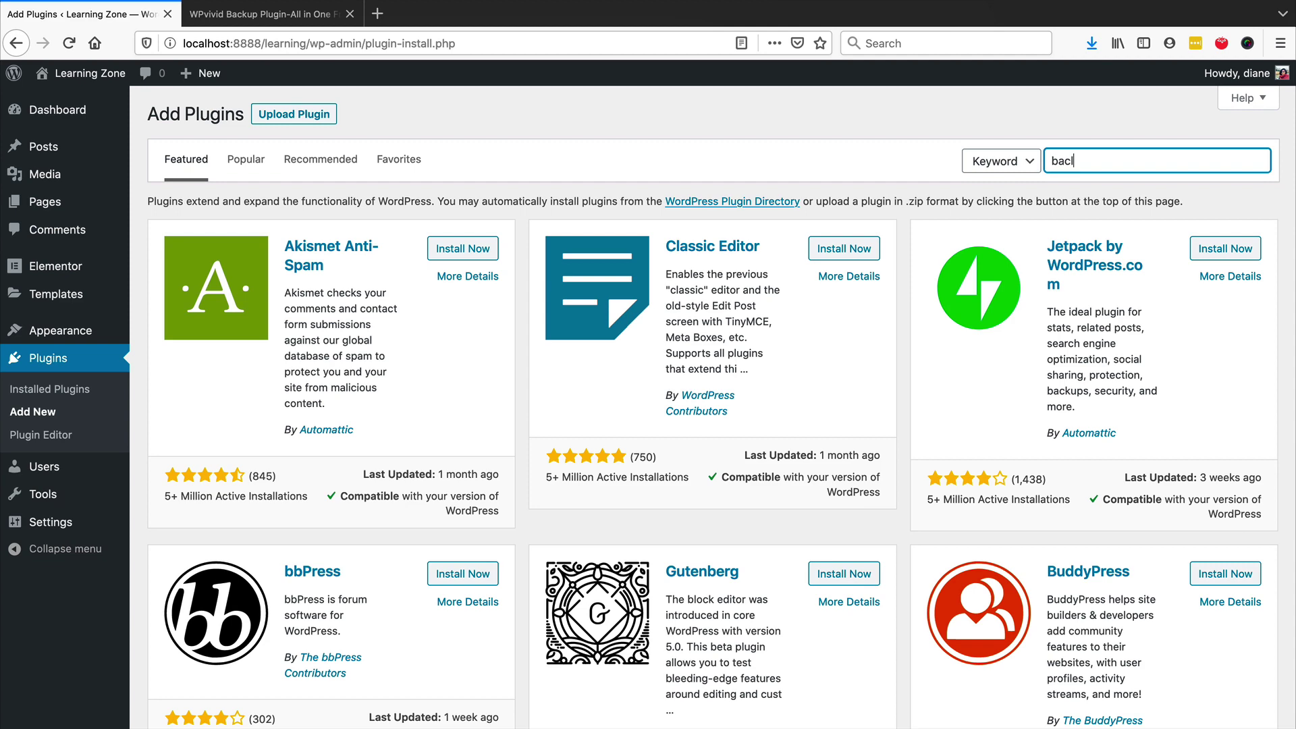
type("up")
key("Return")
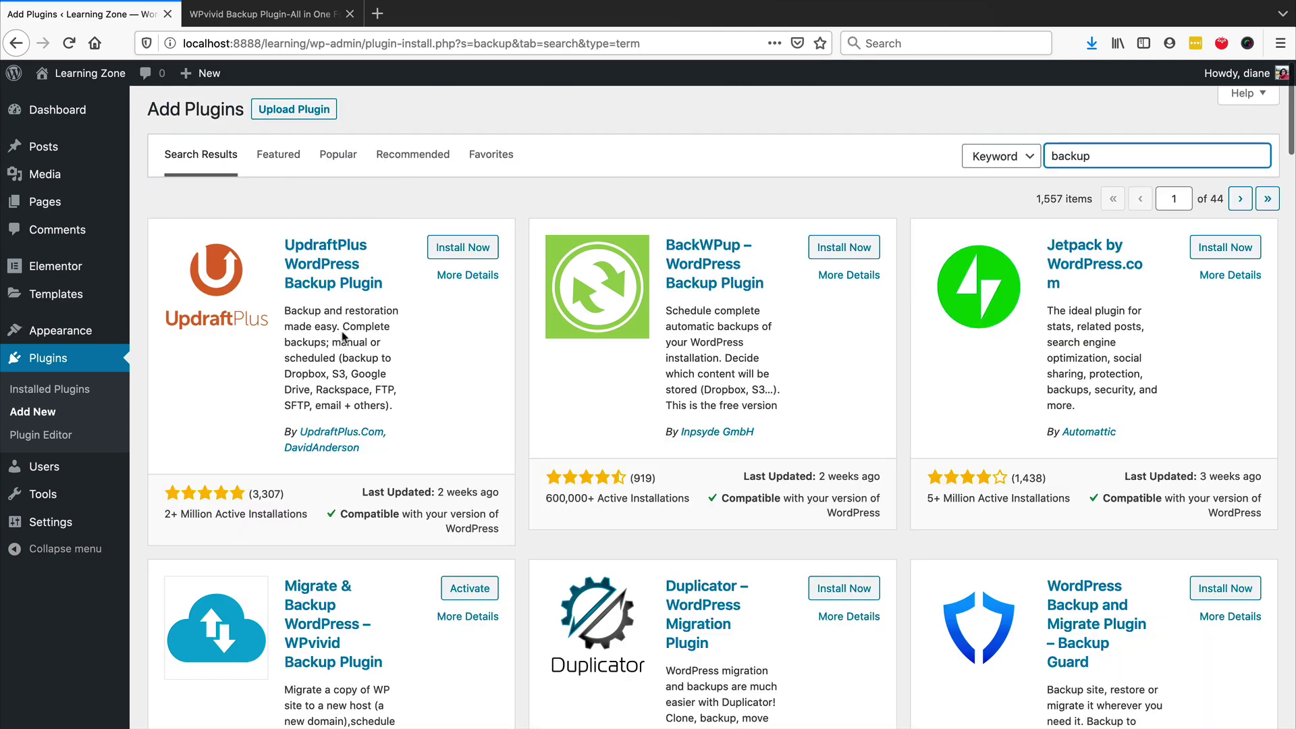
Step: Find the Migrate & Backup WordPress – WPvivid Backup Plugin among the search results and activate it
scroll(418, 358, "down", 5)
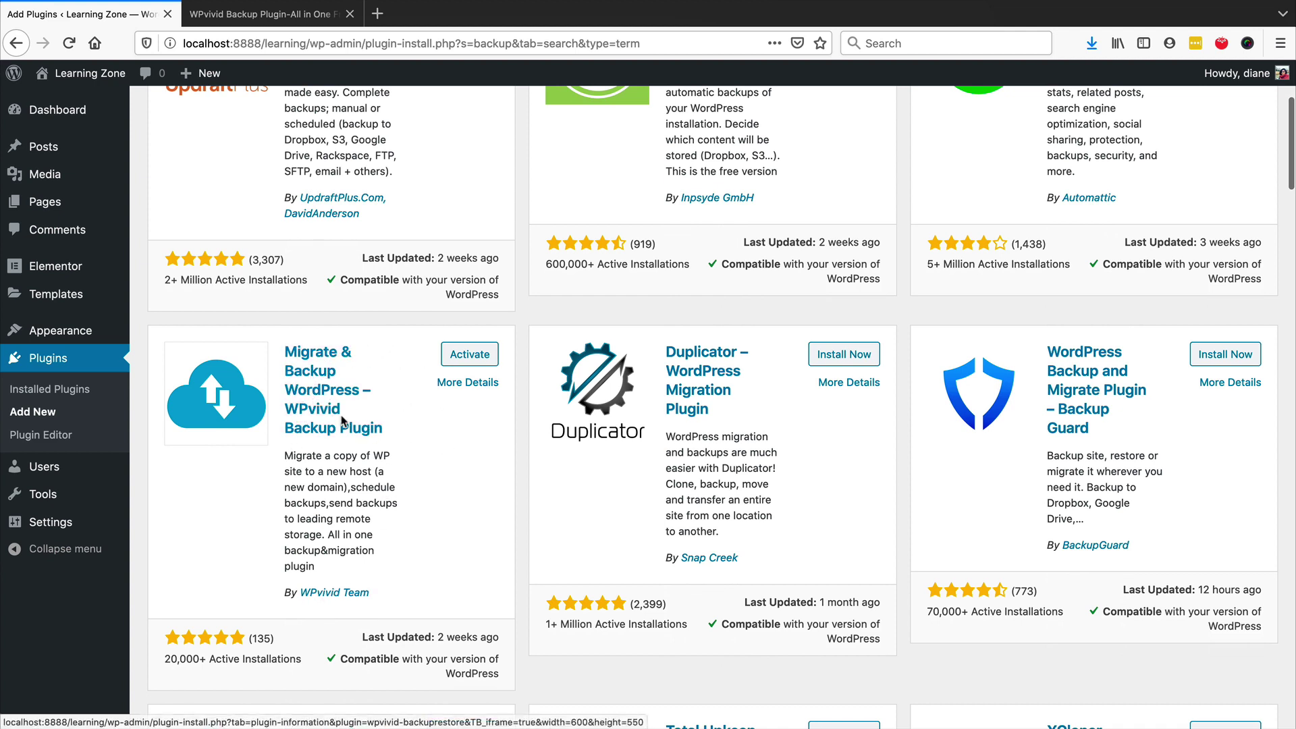
scroll(391, 448, "down", 2)
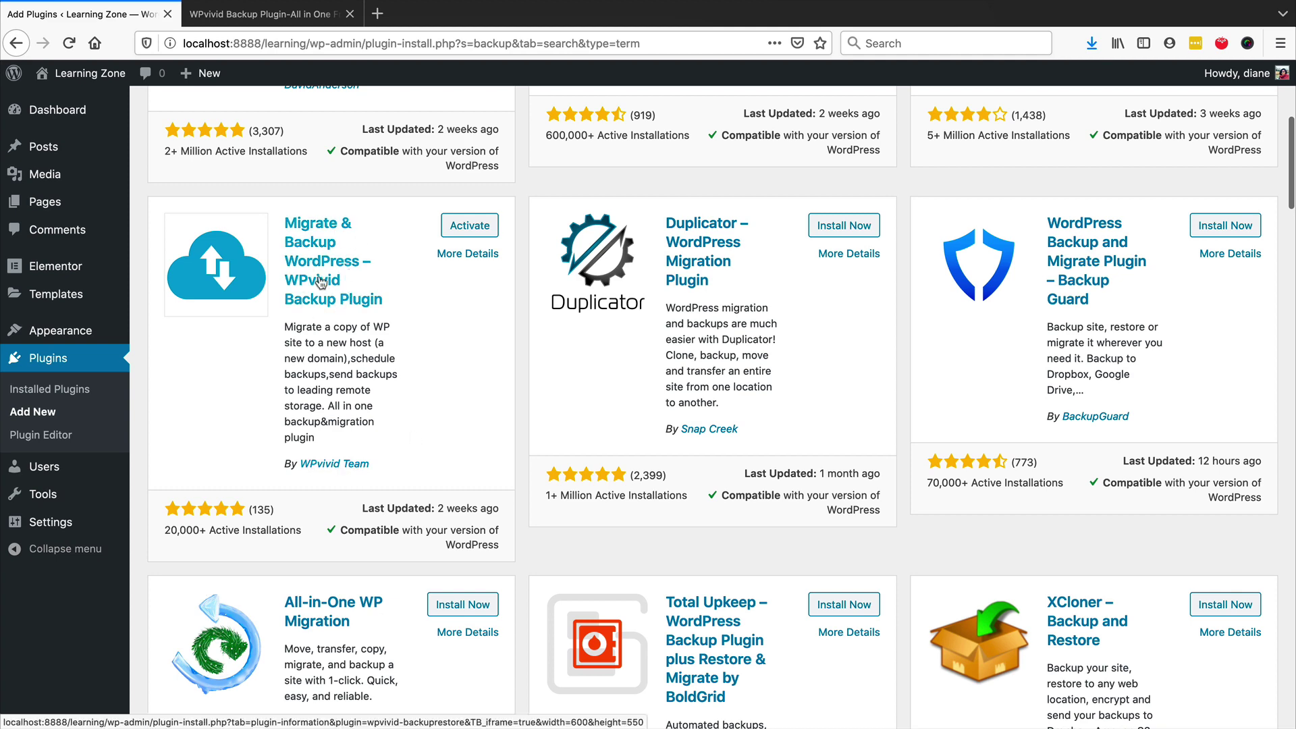
scroll(309, 333, "up", 3)
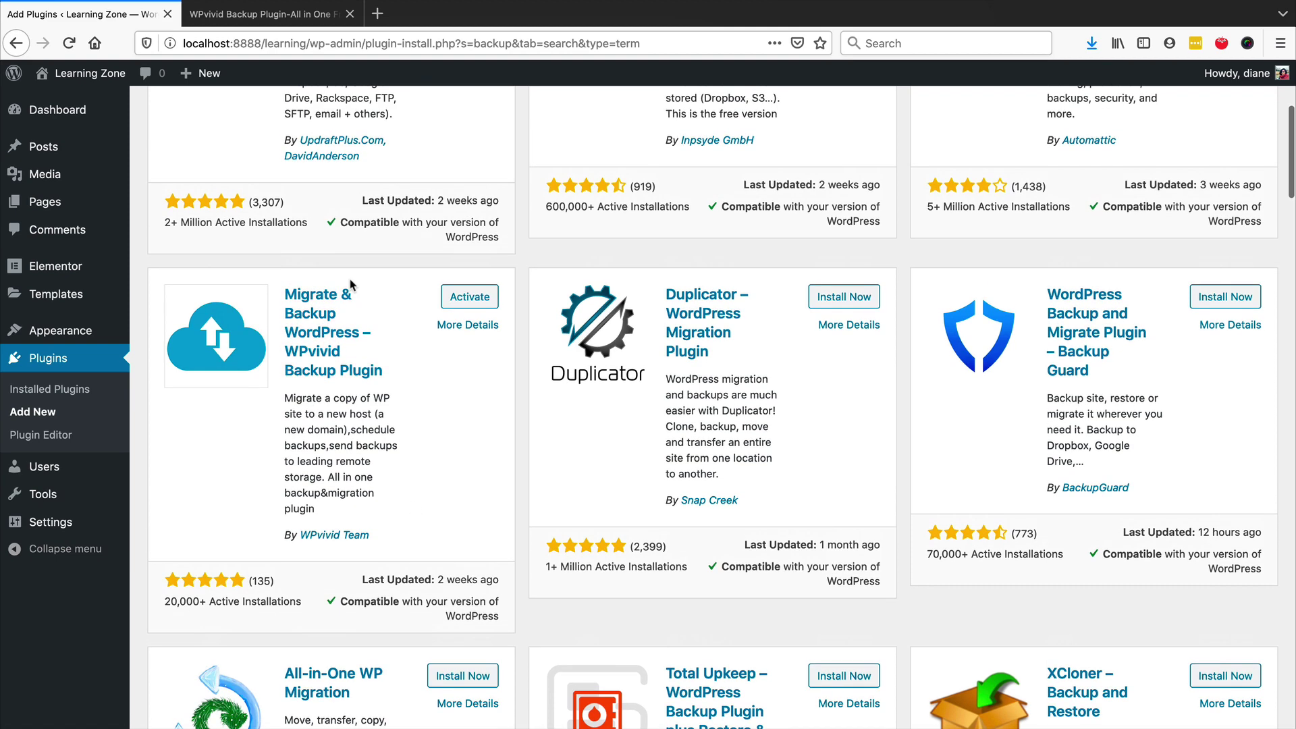
left_click(453, 318)
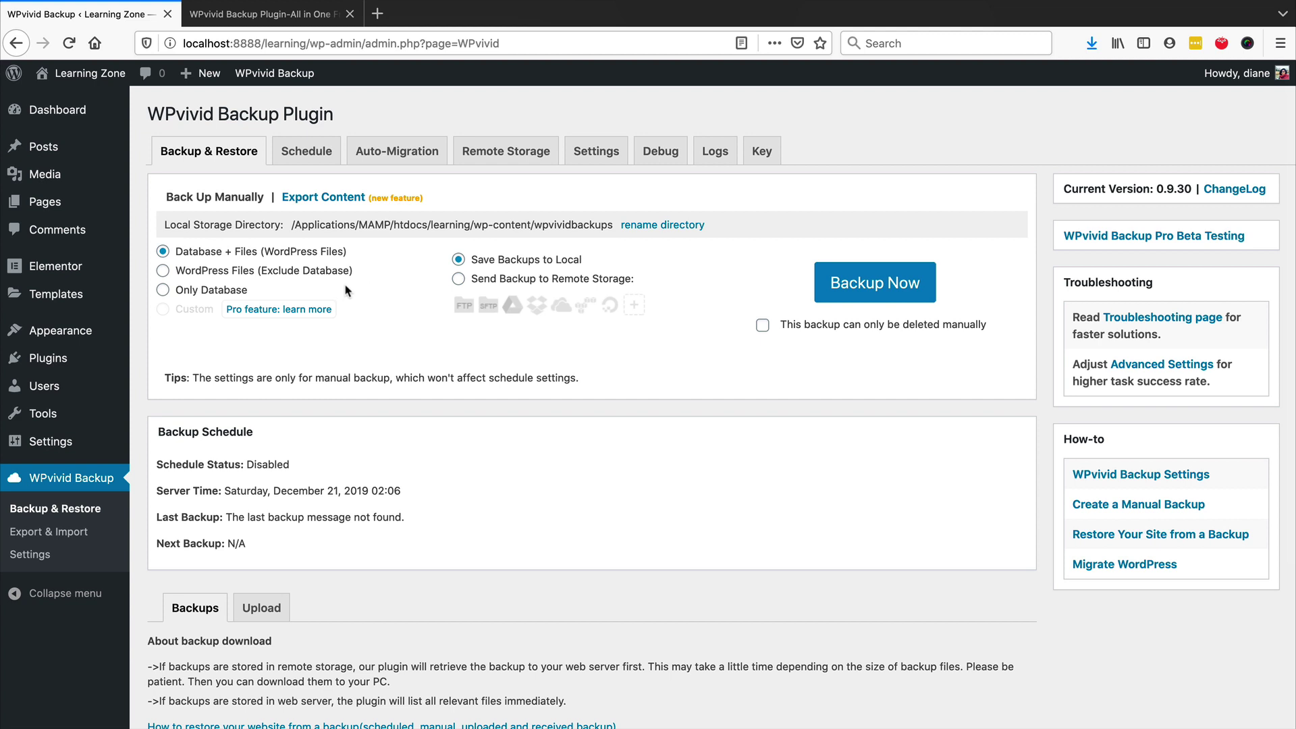
Step: Examine the manual backup's content and local or remote storage options, the backup schedule and the list of backups
scroll(351, 290, "down", 1)
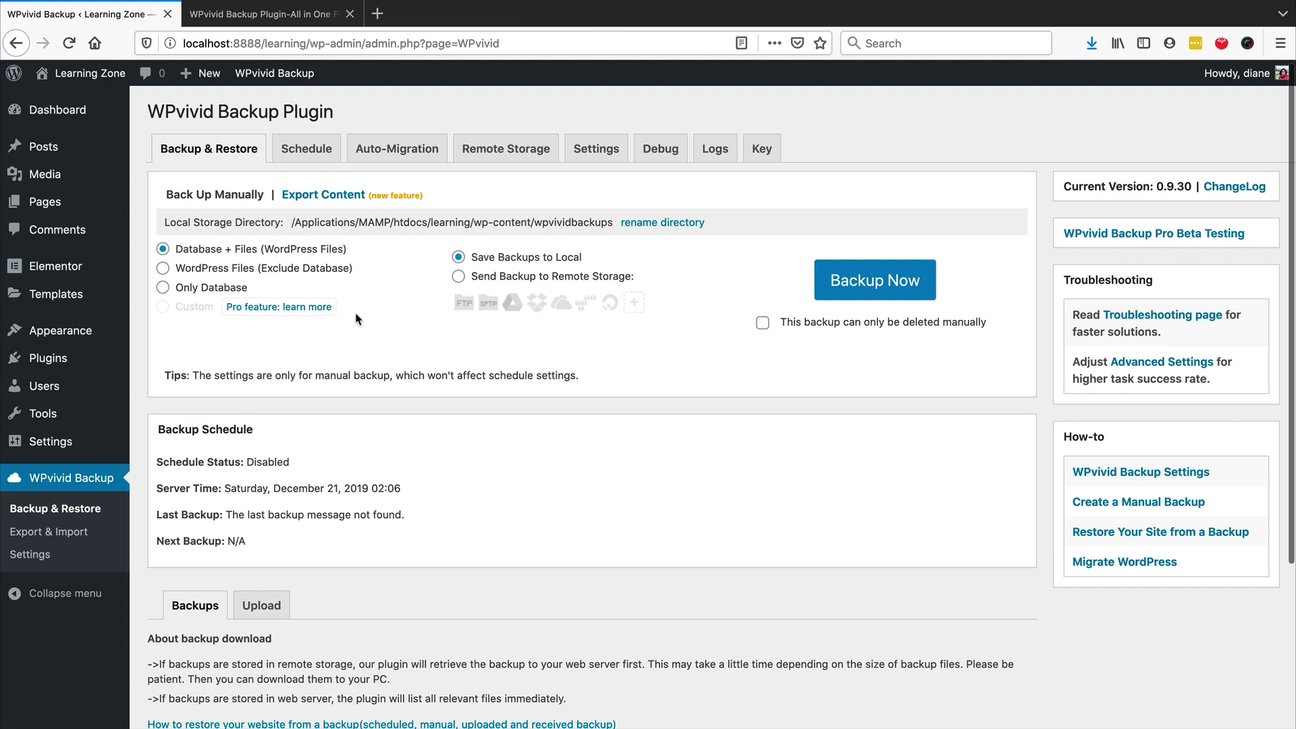
scroll(393, 361, "down", 1)
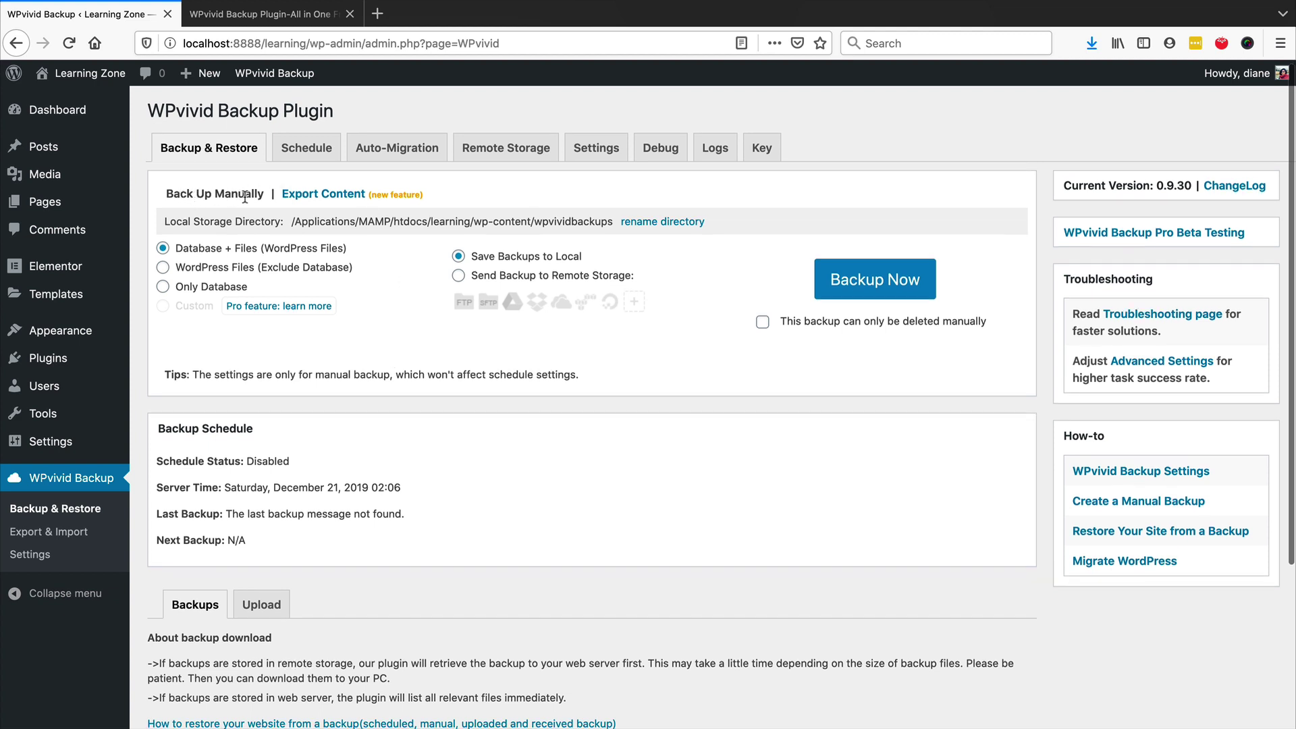
scroll(436, 267, "down", 1)
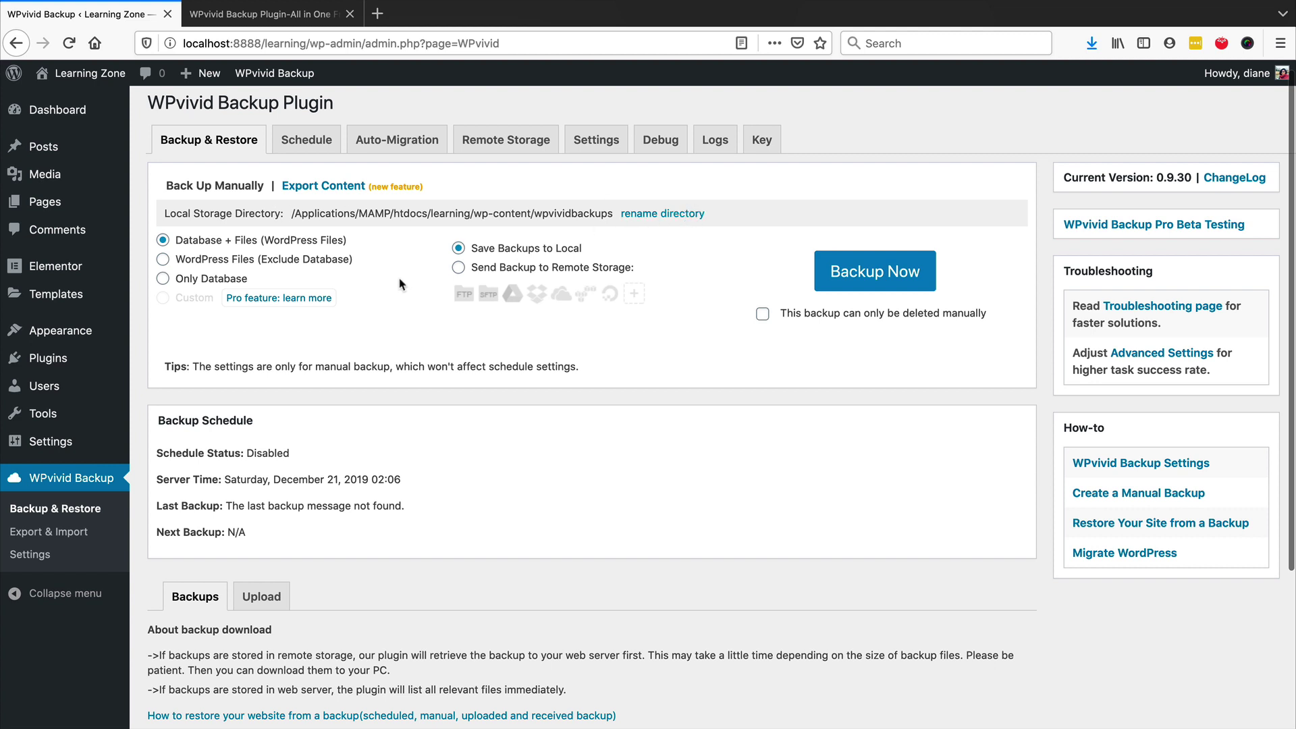
left_click(458, 267)
left_click(458, 248)
scroll(391, 334, "down", 2)
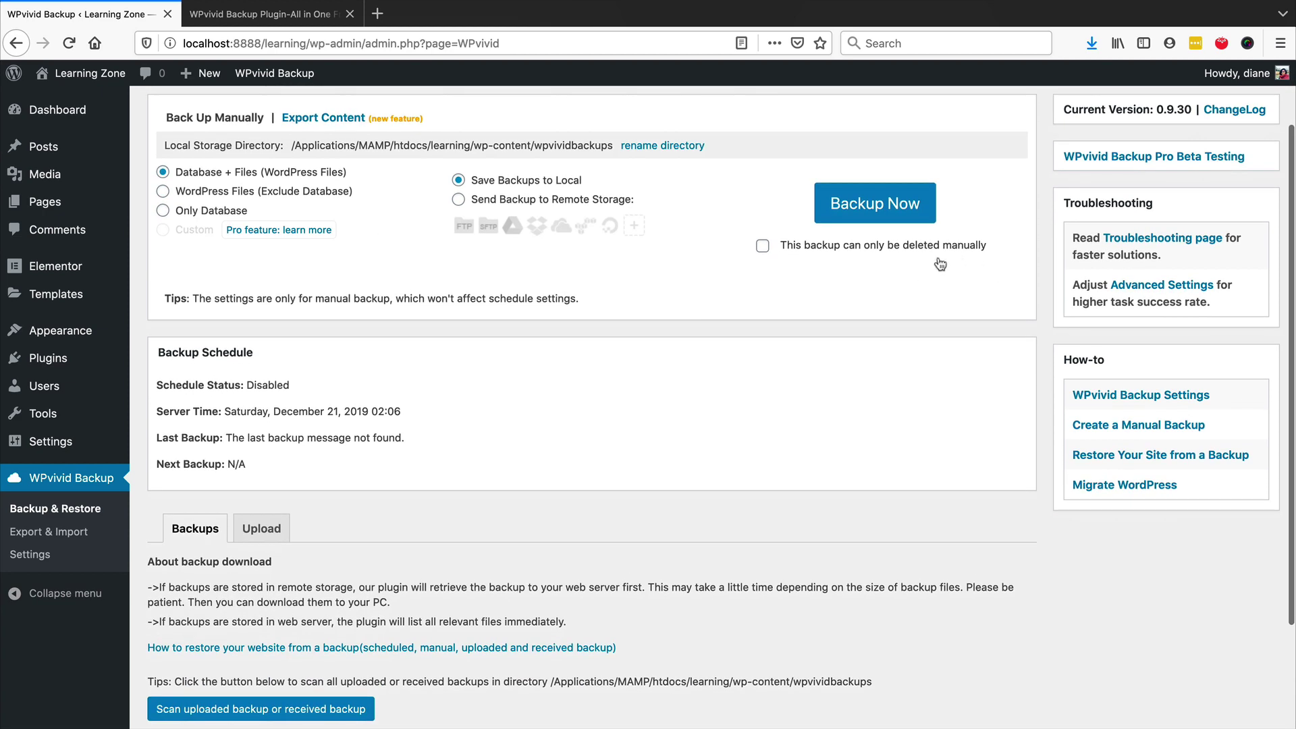
scroll(668, 243, "up", 2)
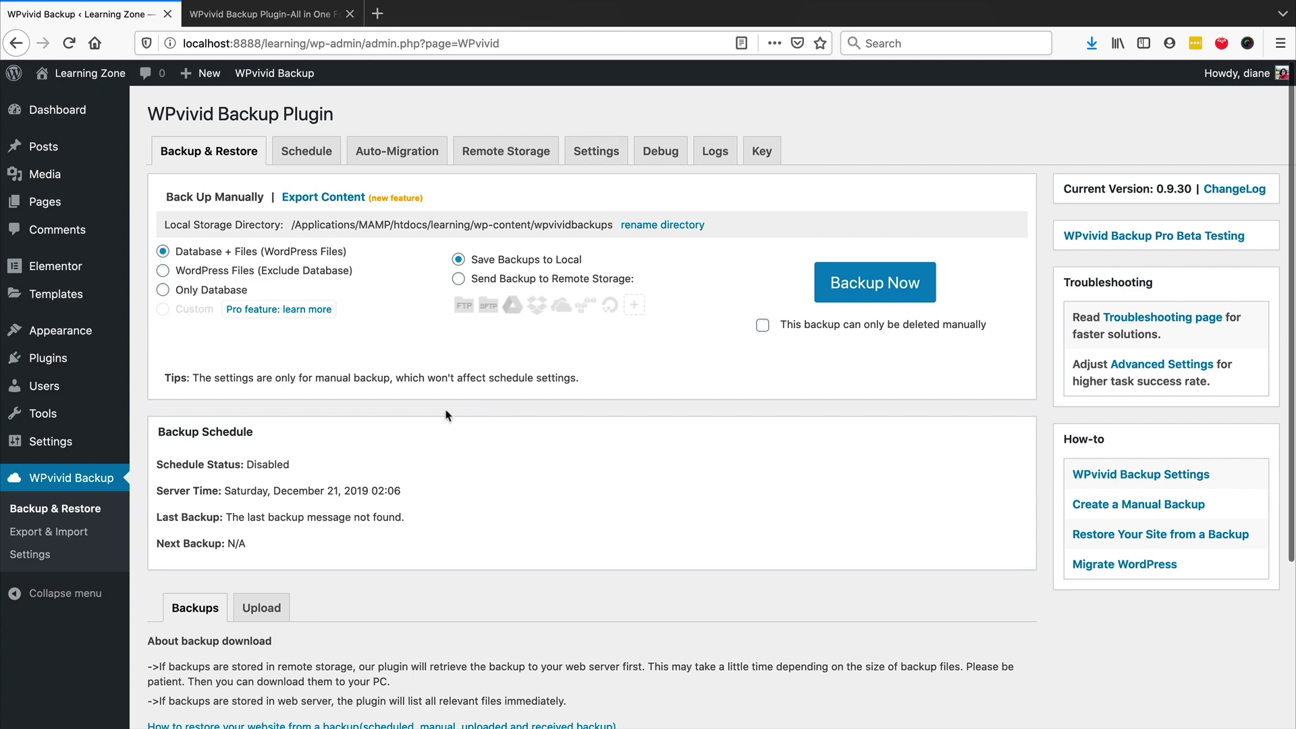
scroll(438, 417, "down", 3)
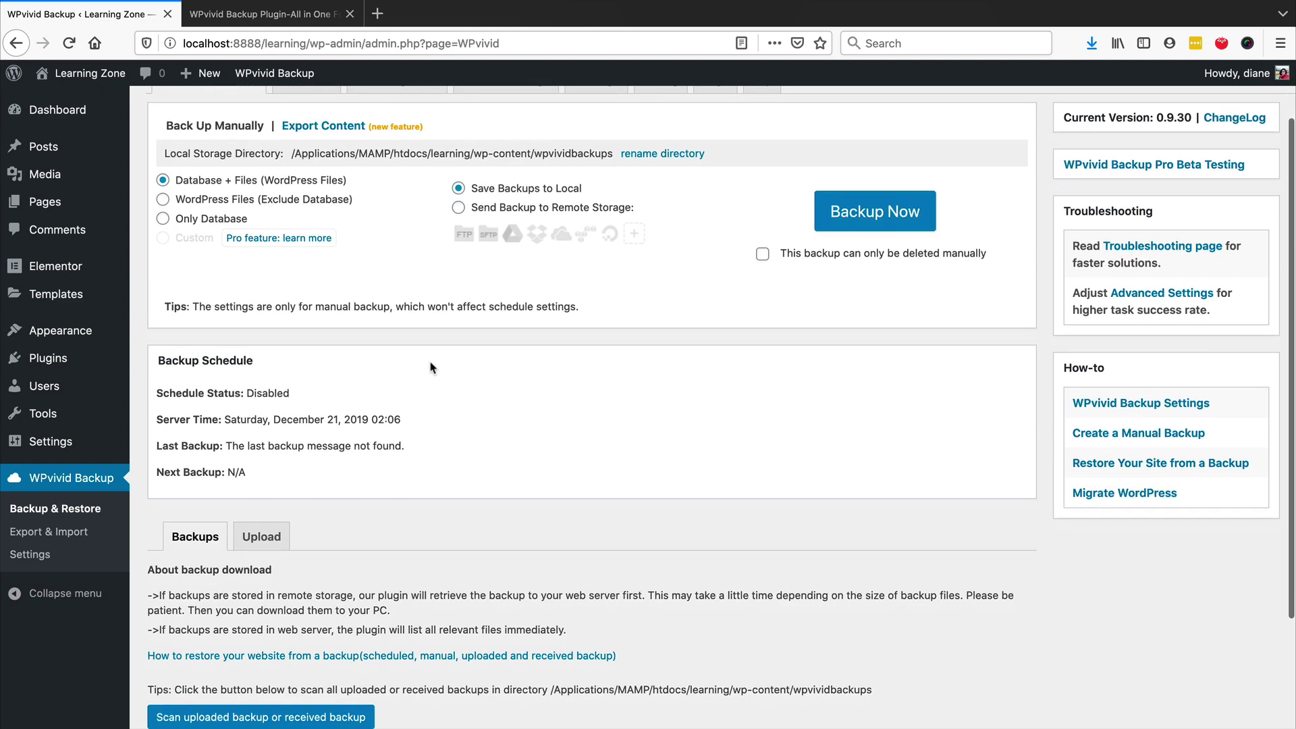
scroll(425, 372, "down", 2)
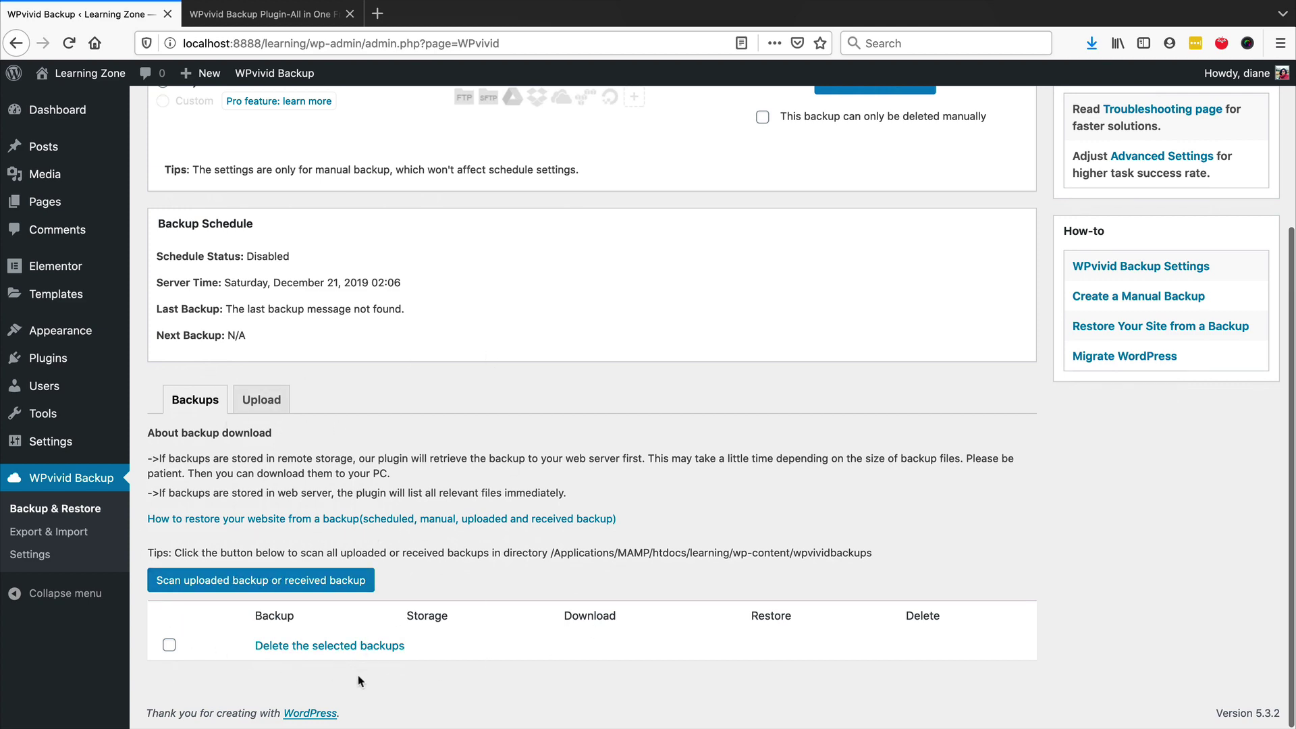
scroll(575, 345, "up", 5)
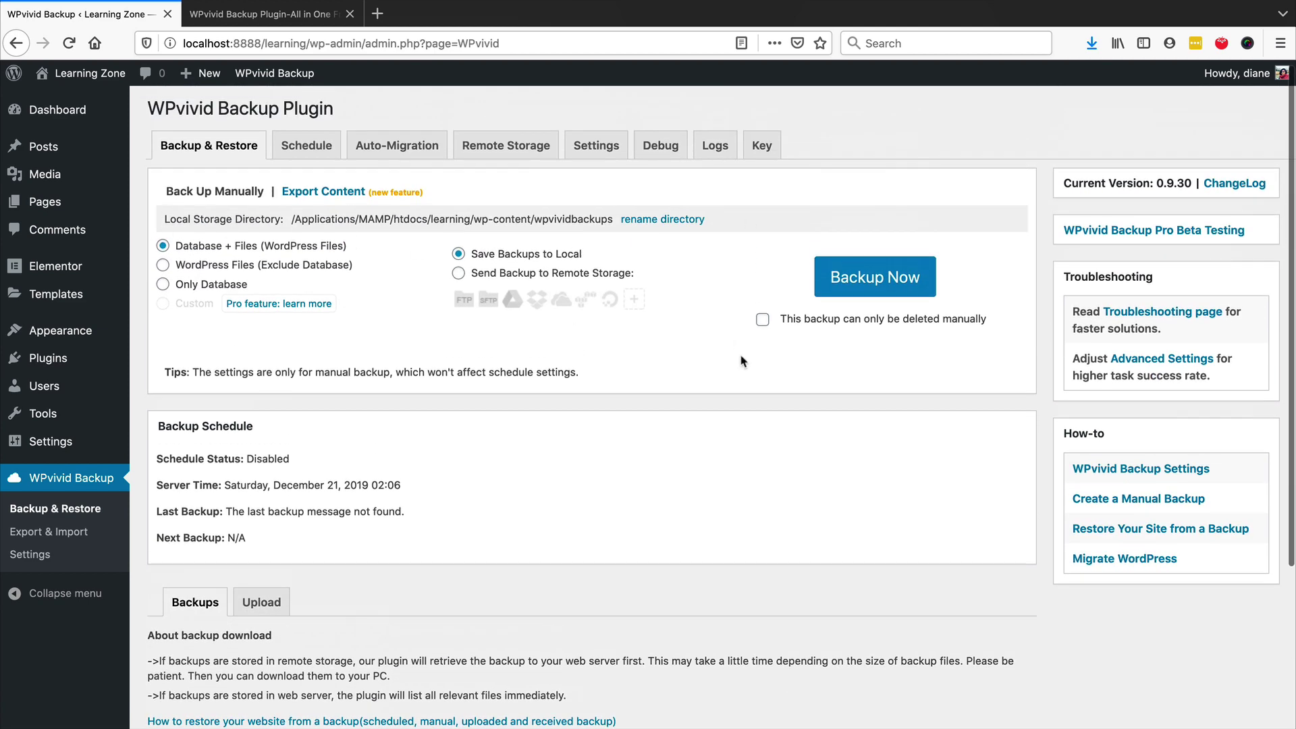
Step: Run a manual backup of the database and files to local storage, and check its entry in the backups list
left_click(829, 286)
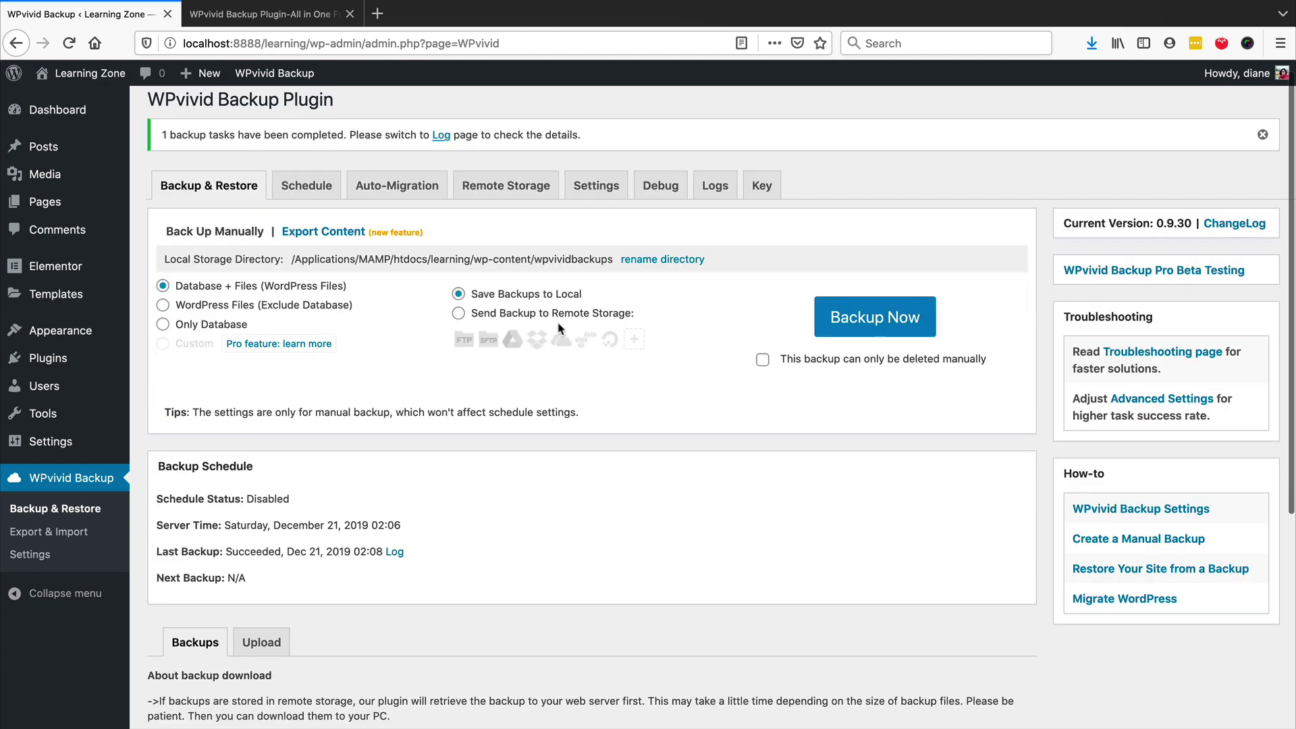
scroll(558, 329, "down", 8)
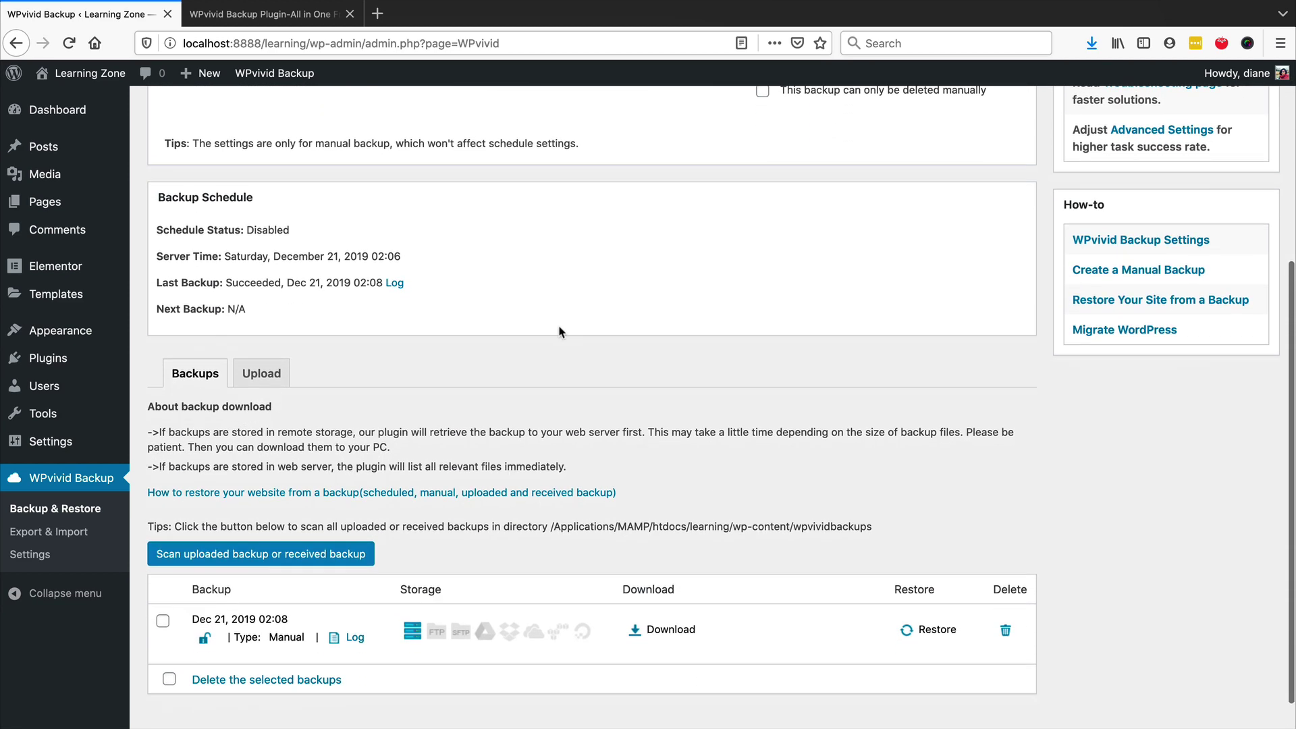
scroll(558, 331, "down", 1)
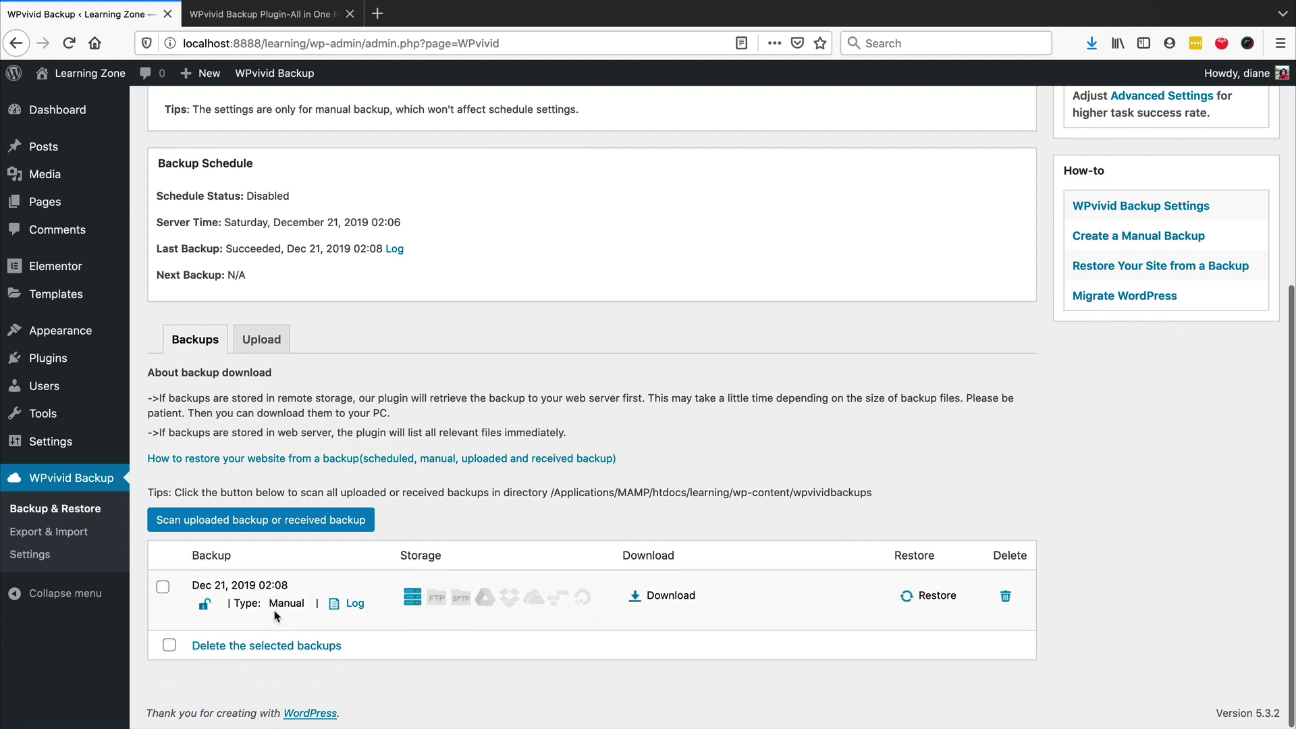
left_click_drag(194, 589, 306, 591)
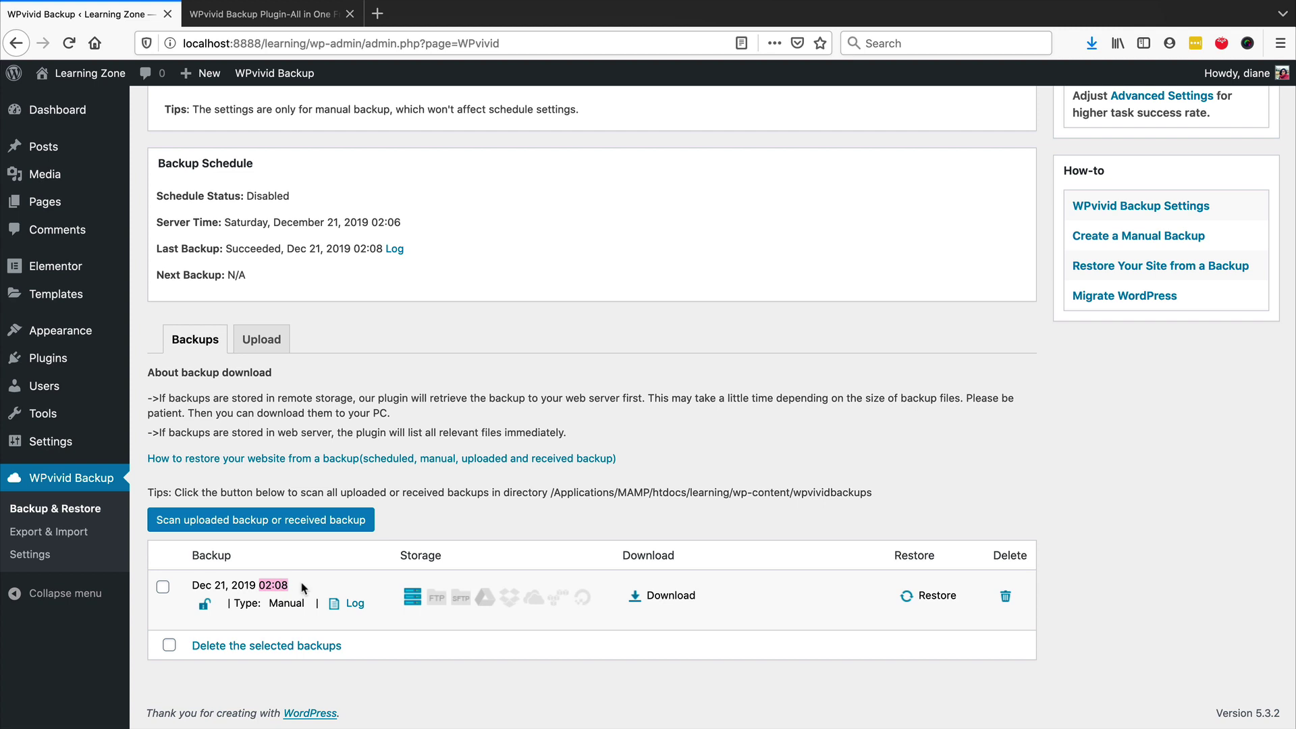
scroll(991, 398, "down", 1)
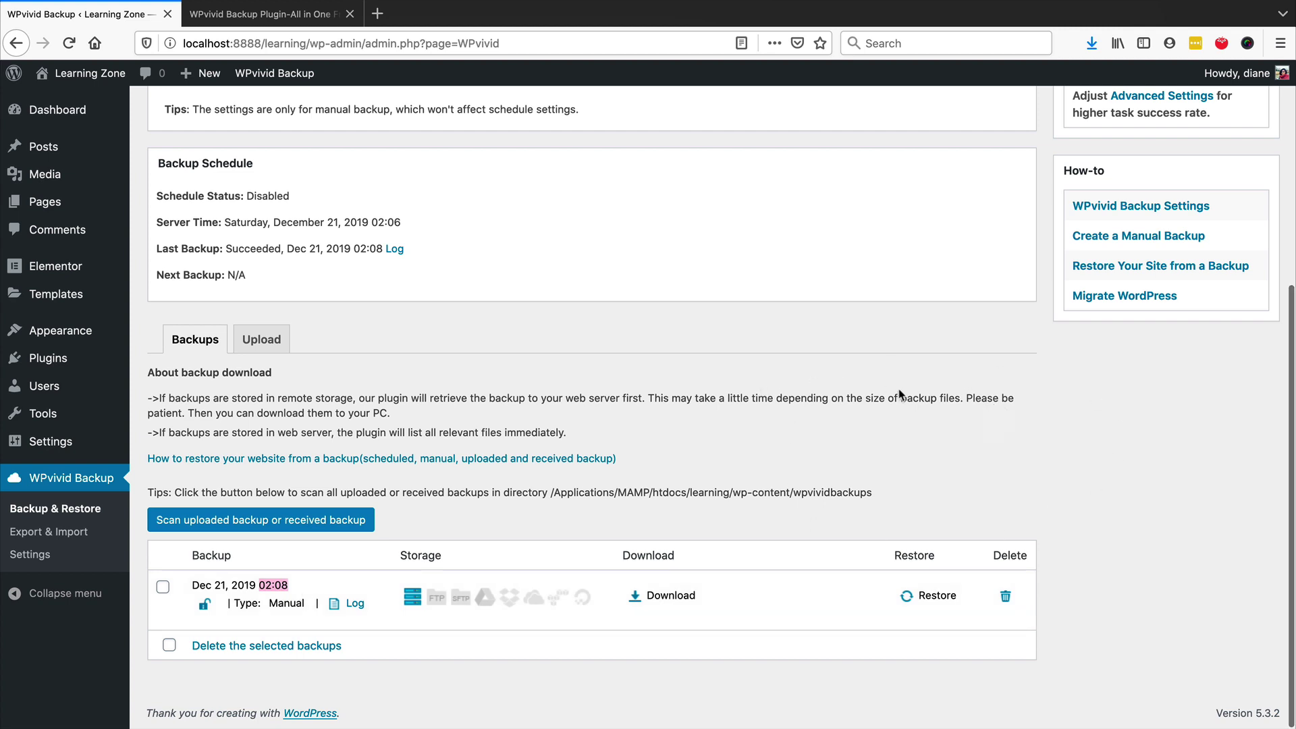
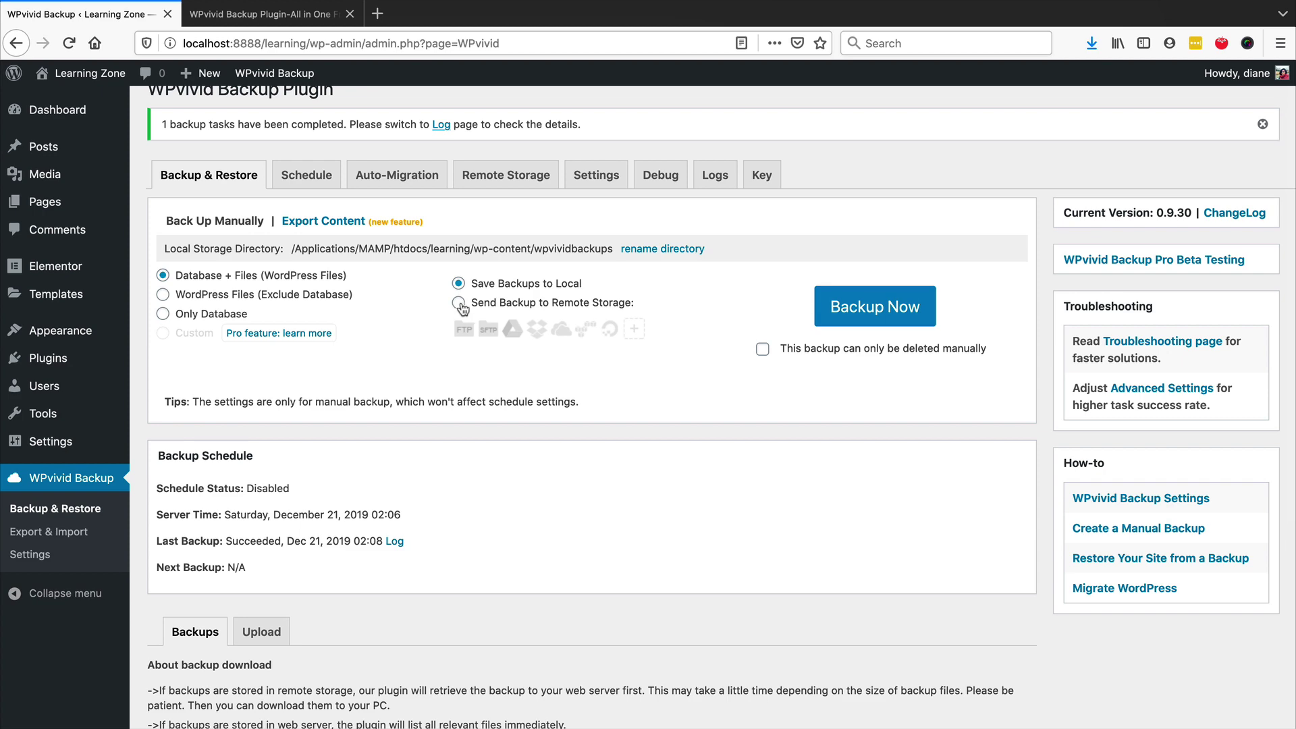
Step: Open the plugin's remote storage settings and choose Dropbox as the storage provider
left_click(516, 176)
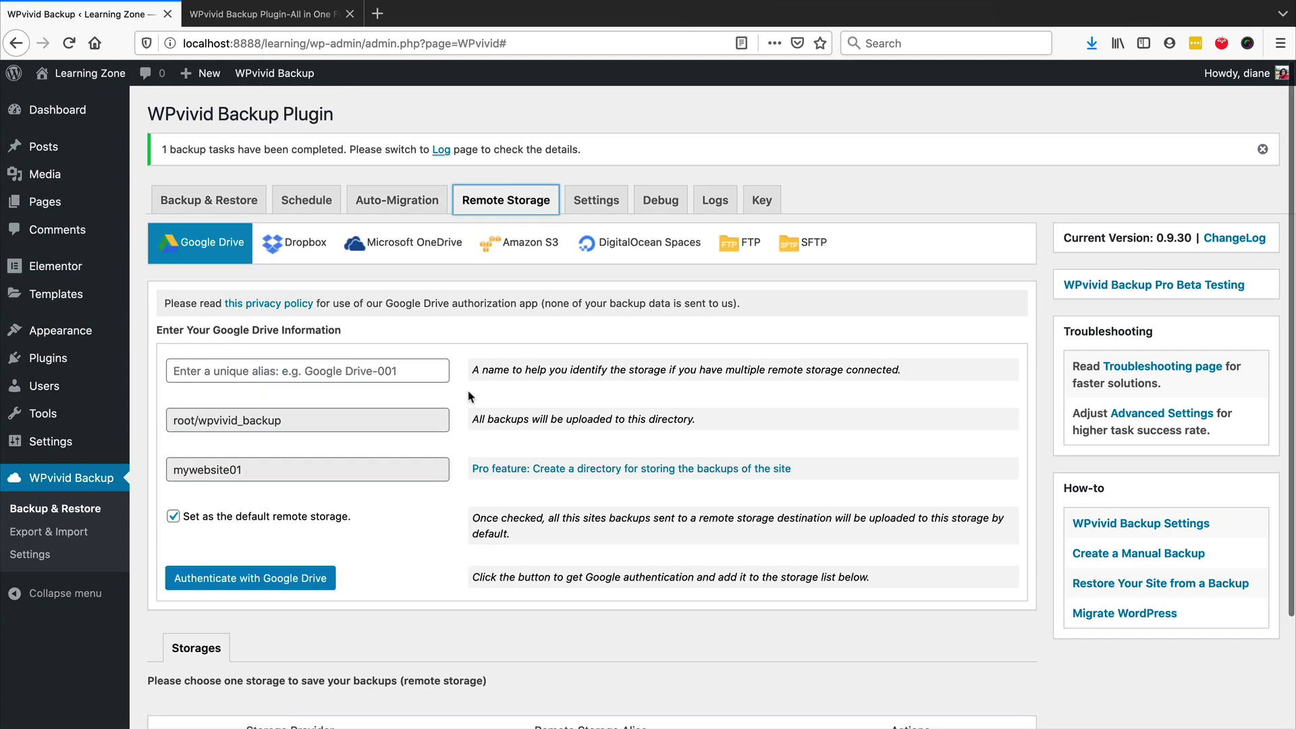
scroll(471, 396, "down", 1)
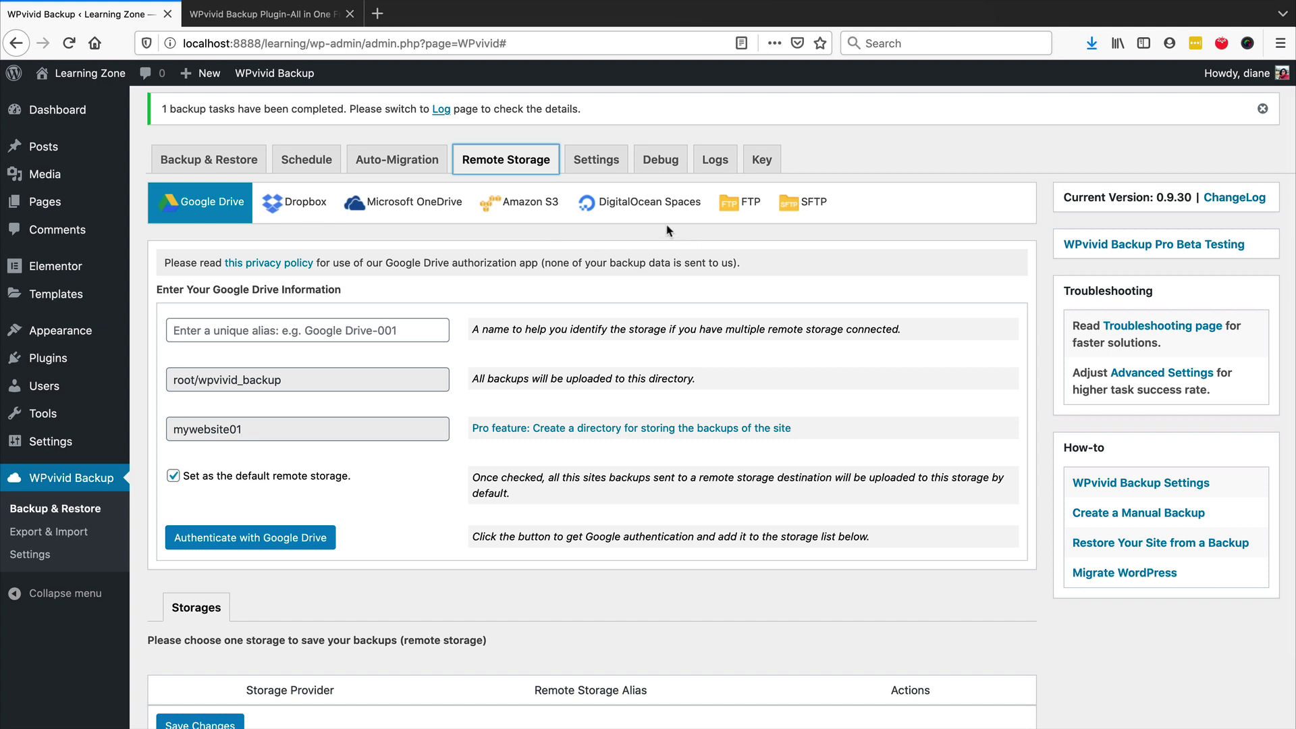
left_click(292, 206)
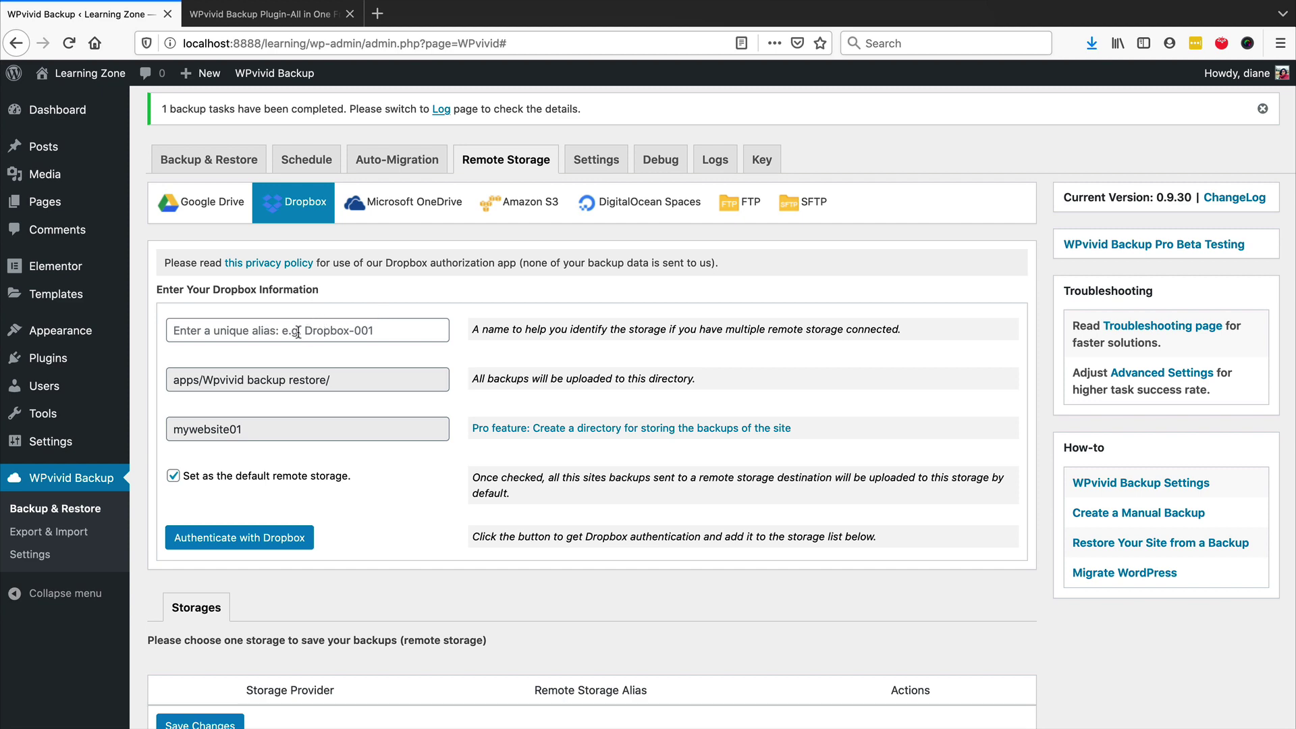
scroll(442, 323, "down", 2)
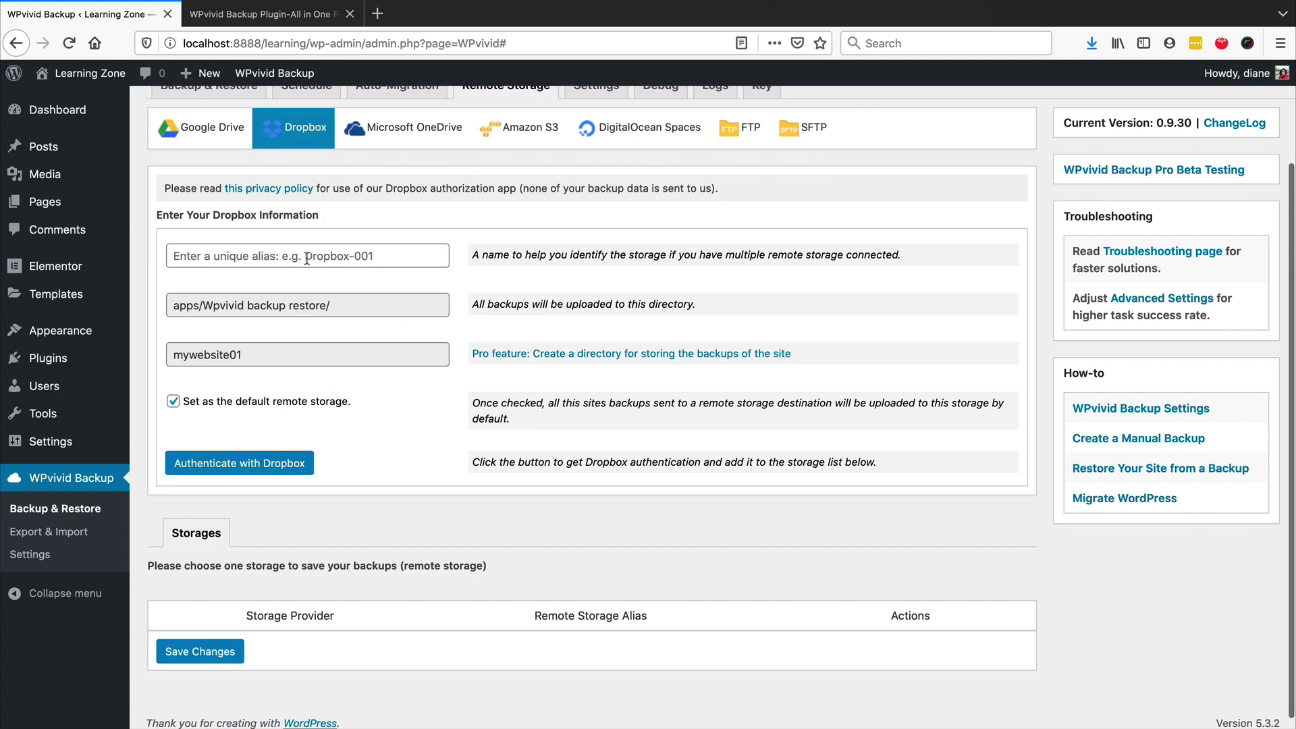
Step: Enter Learningbackup as the unique alias for the Dropbox storage
left_click(235, 255)
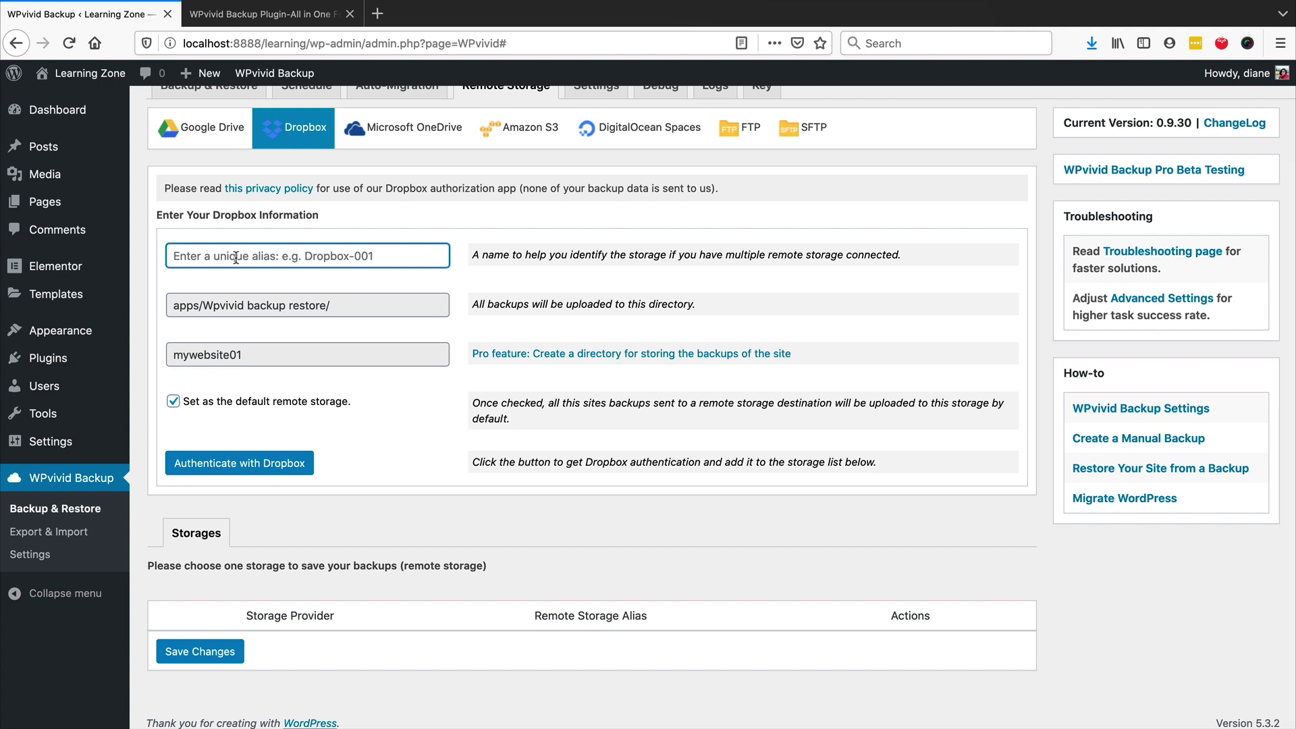
type("LearningD")
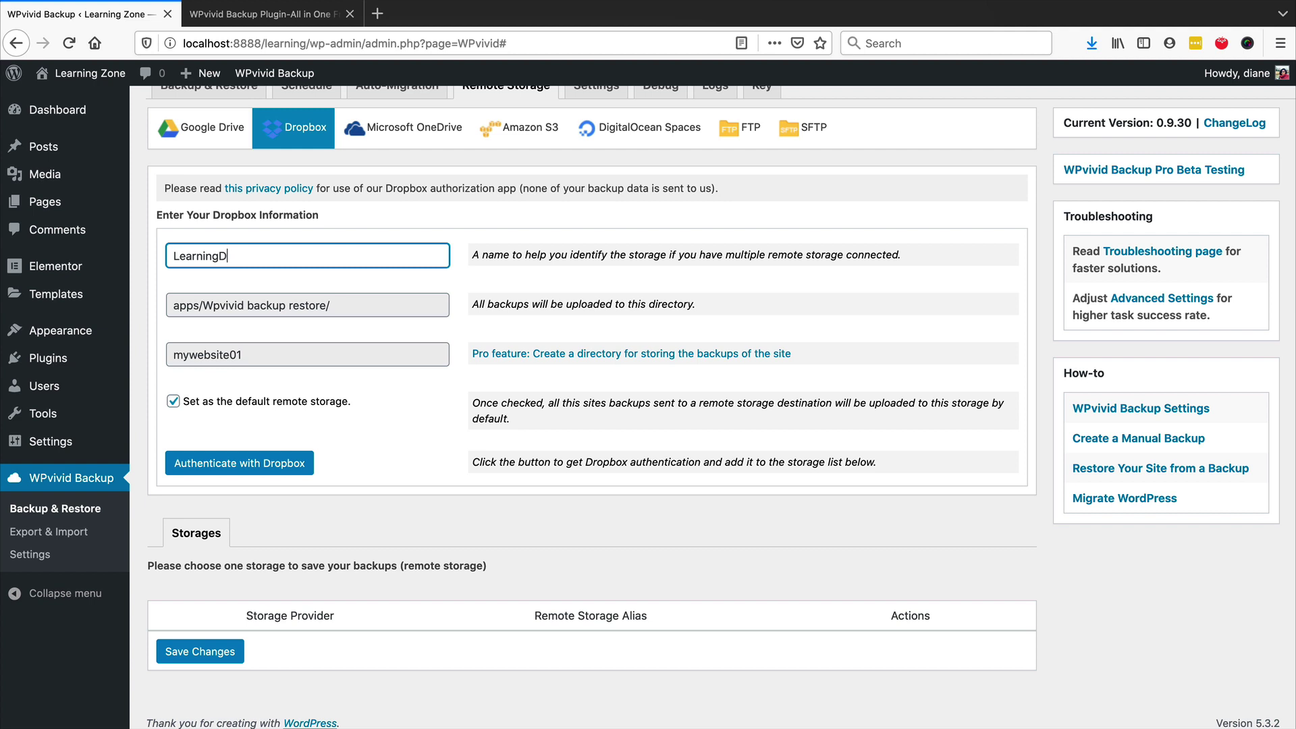
key("BackSpace")
type("backup")
key("Tab")
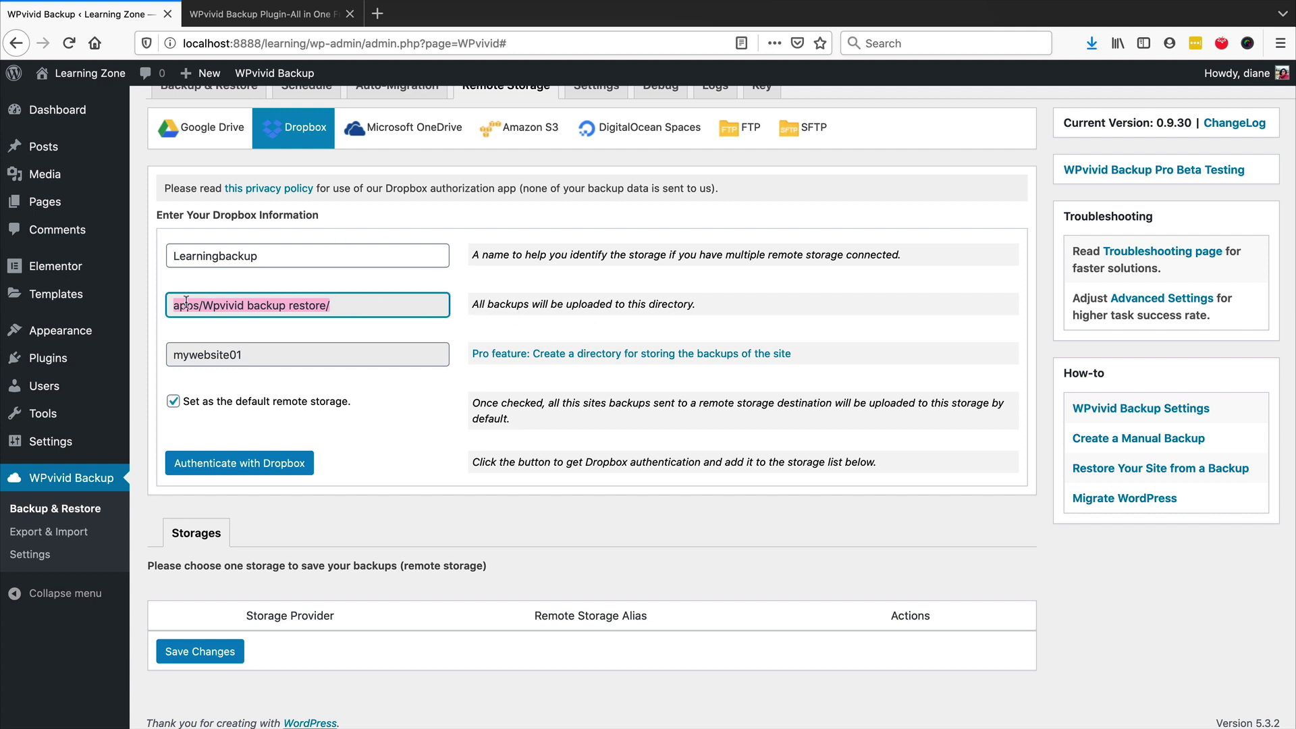
Step: Check the Dropbox backup directory and site folder fields, and authenticate the plugin with Dropbox as the default remote storage
left_click(353, 307)
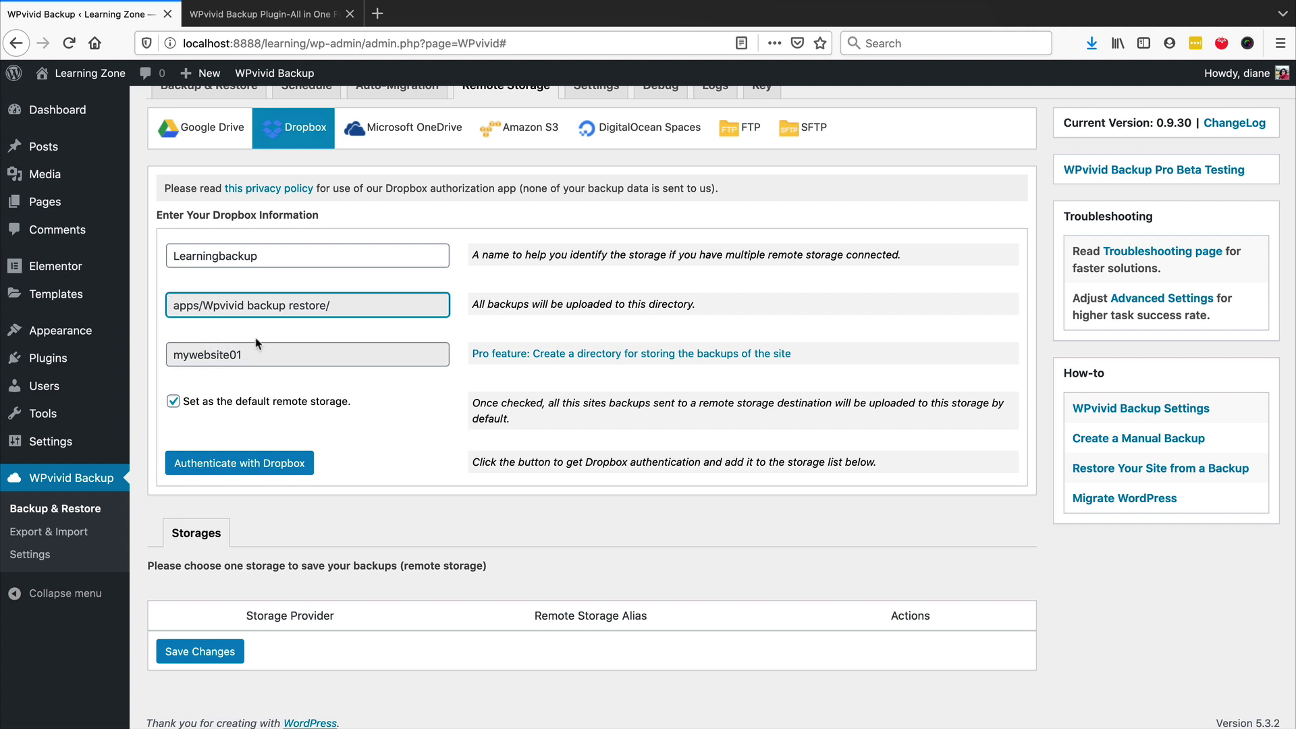
left_click_drag(258, 347, 150, 346)
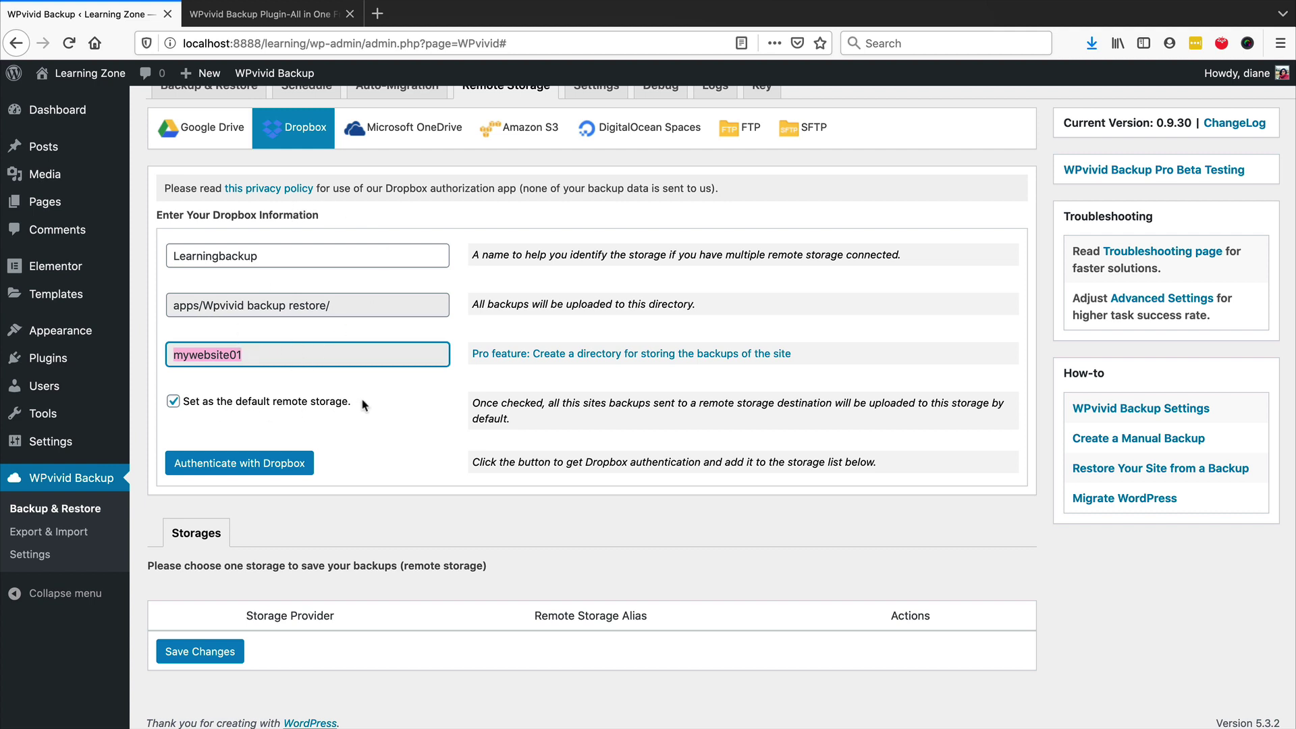
left_click(246, 466)
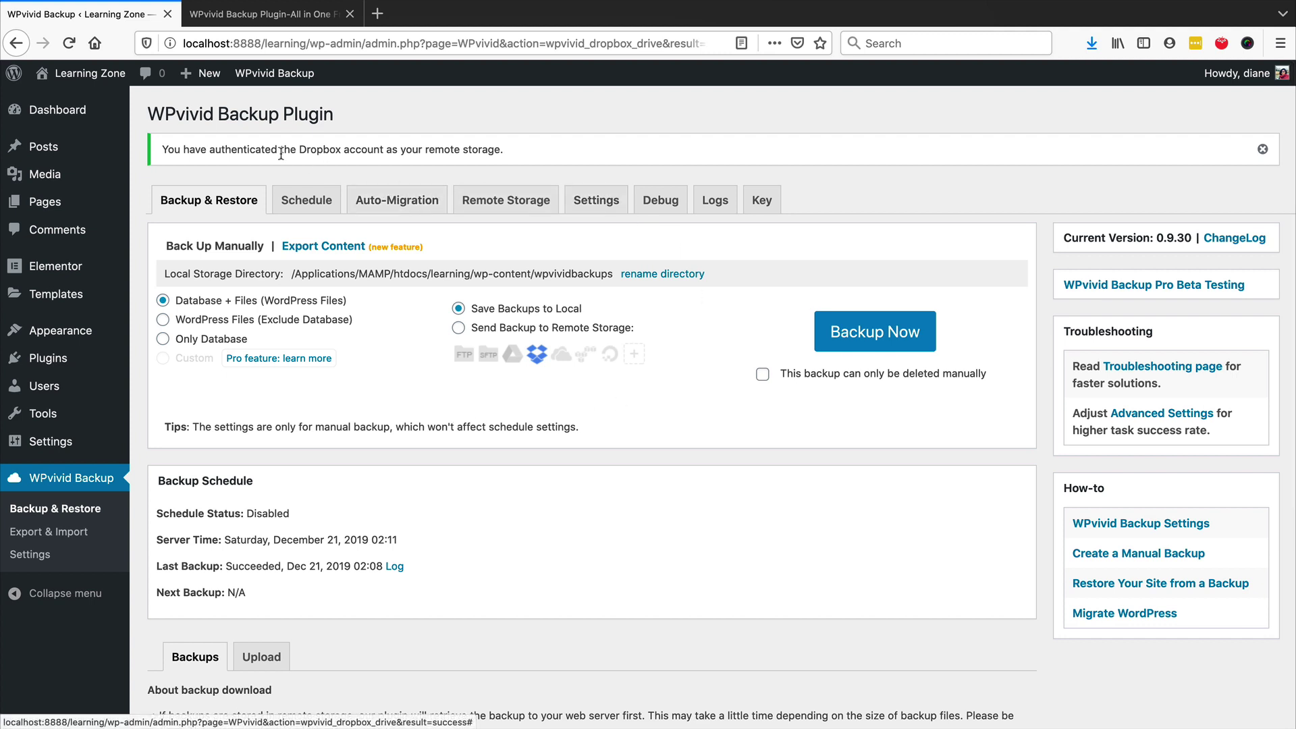
Step: Run a manual backup of the database and WordPress files, sending it to the Dropbox remote storage
left_click(503, 202)
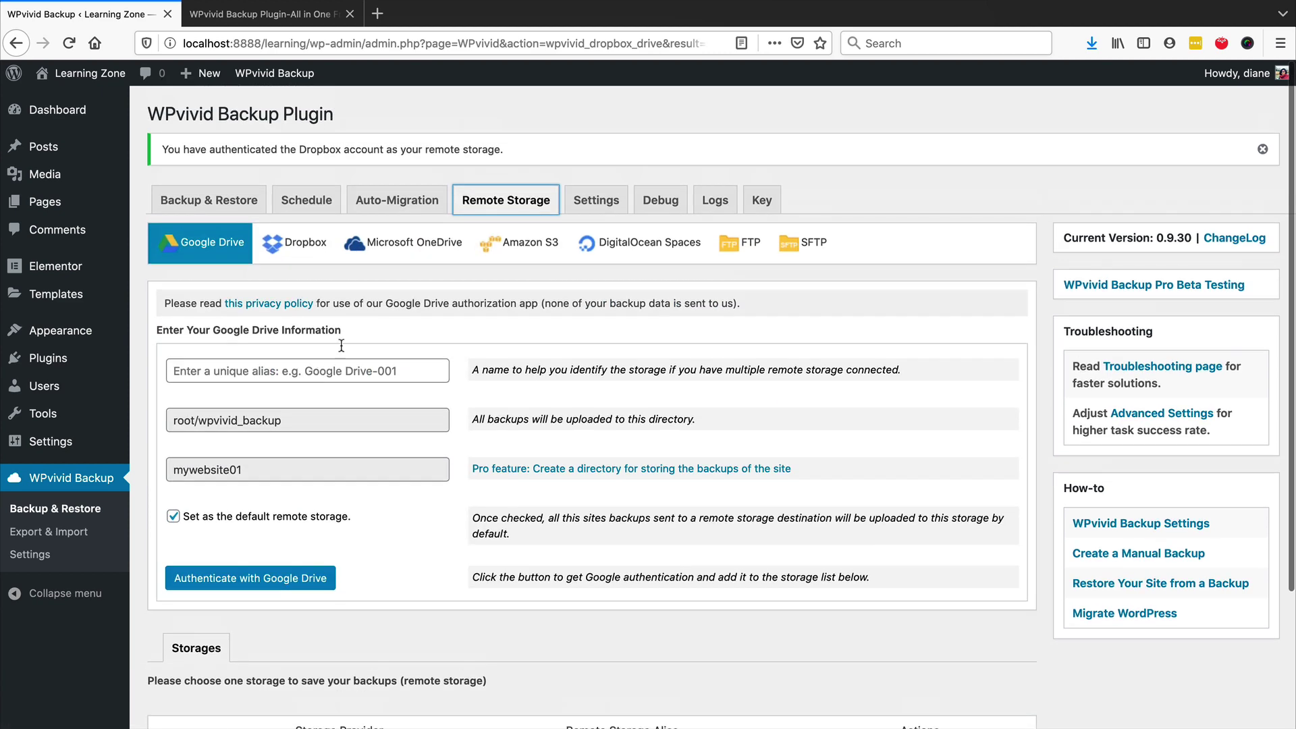
left_click(211, 202)
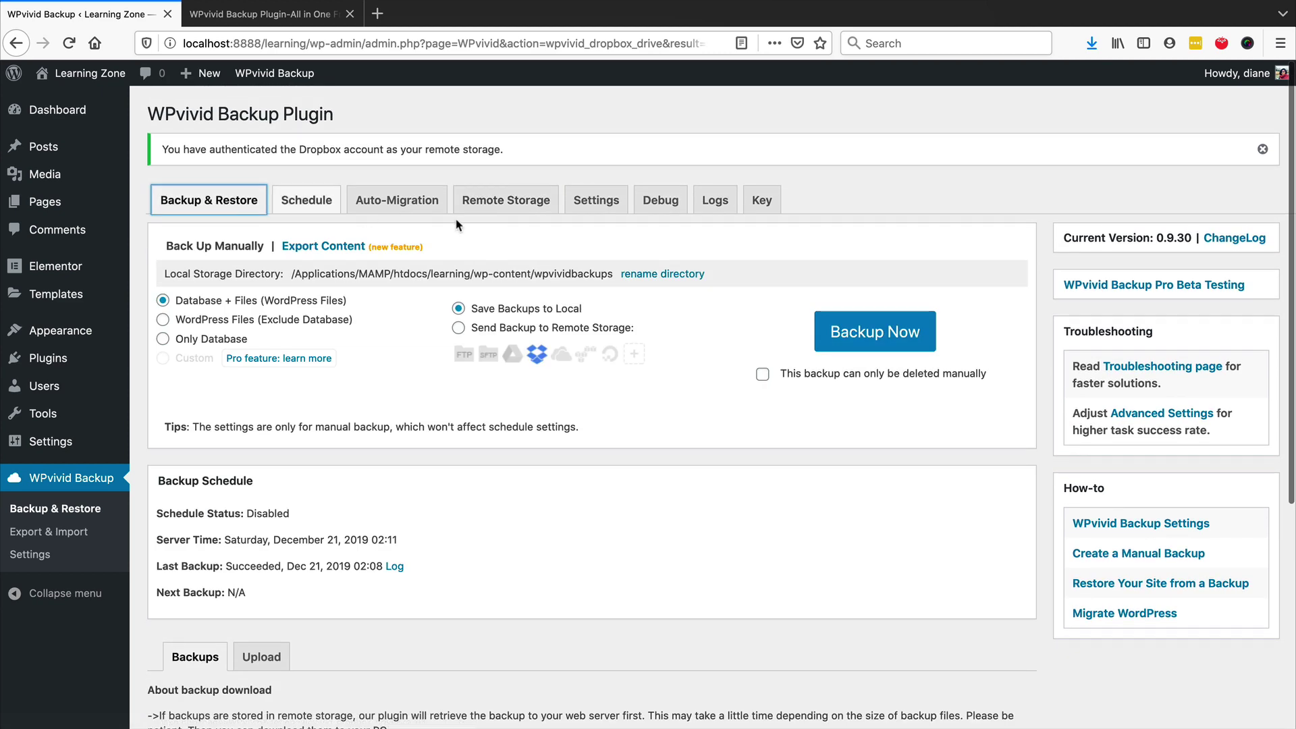
left_click(481, 335)
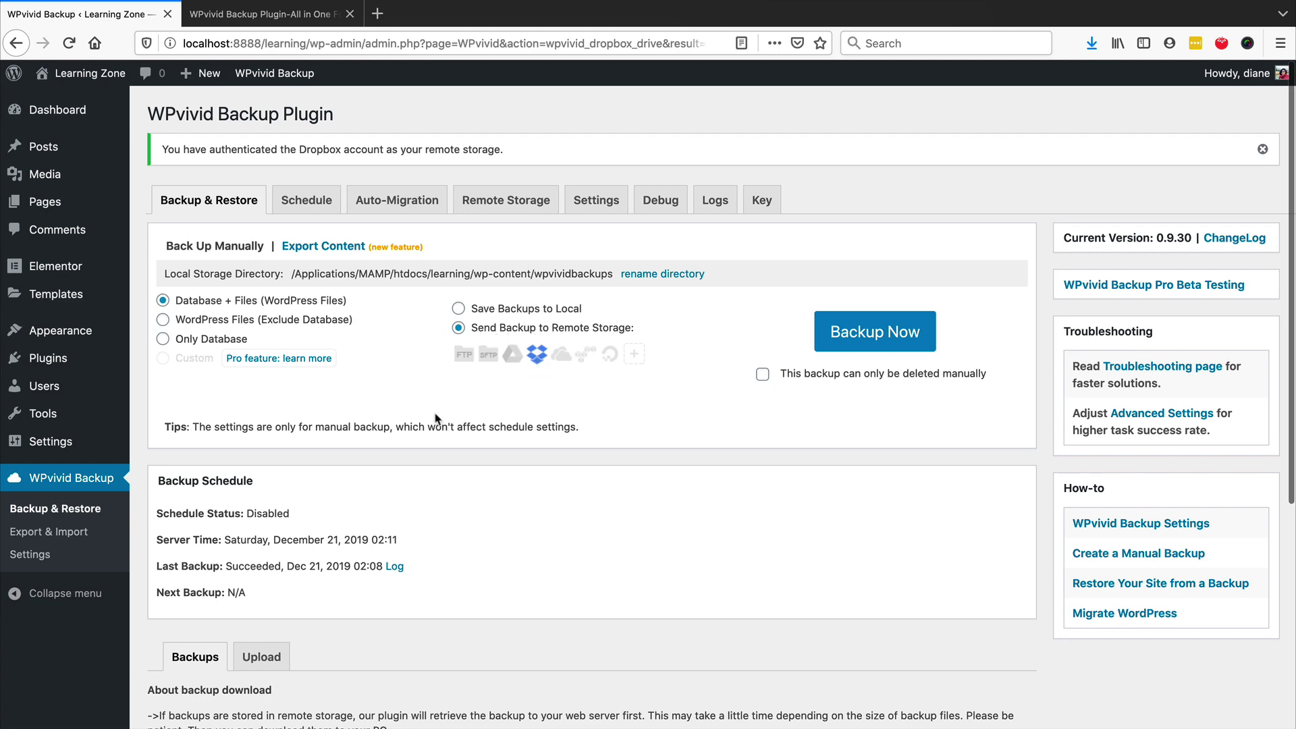
scroll(565, 366, "down", 5)
scroll(523, 388, "up", 5)
left_click(867, 332)
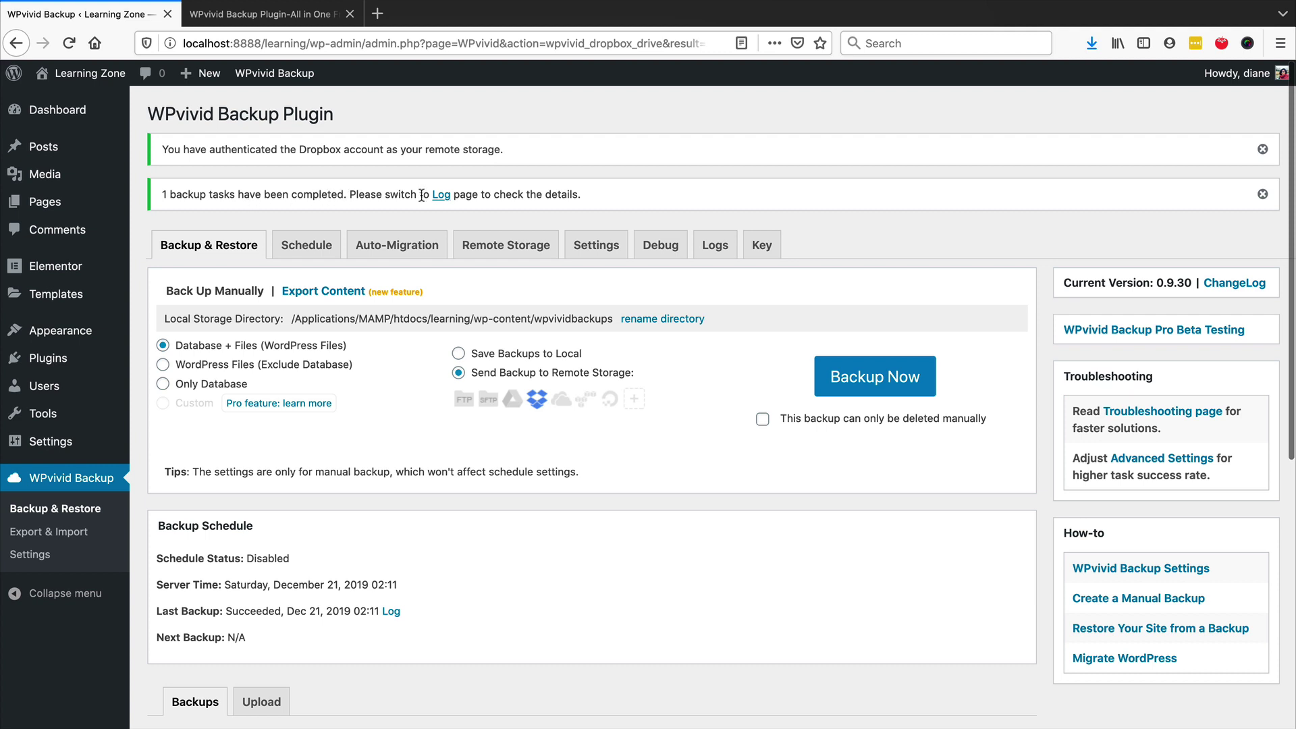
Step: Find the new Dropbox backup in the backups list and display its downloadable parts
scroll(400, 144, "down", 1)
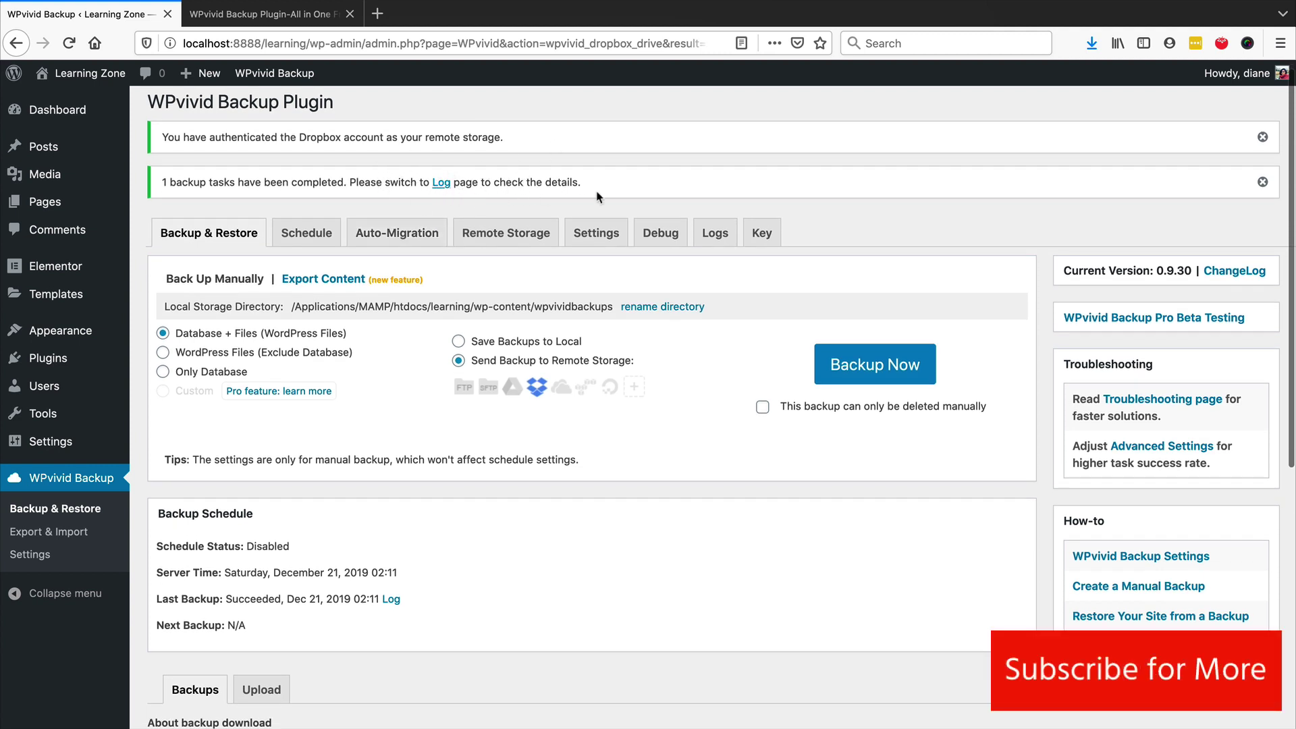
scroll(394, 426, "down", 1)
scroll(398, 412, "down", 5)
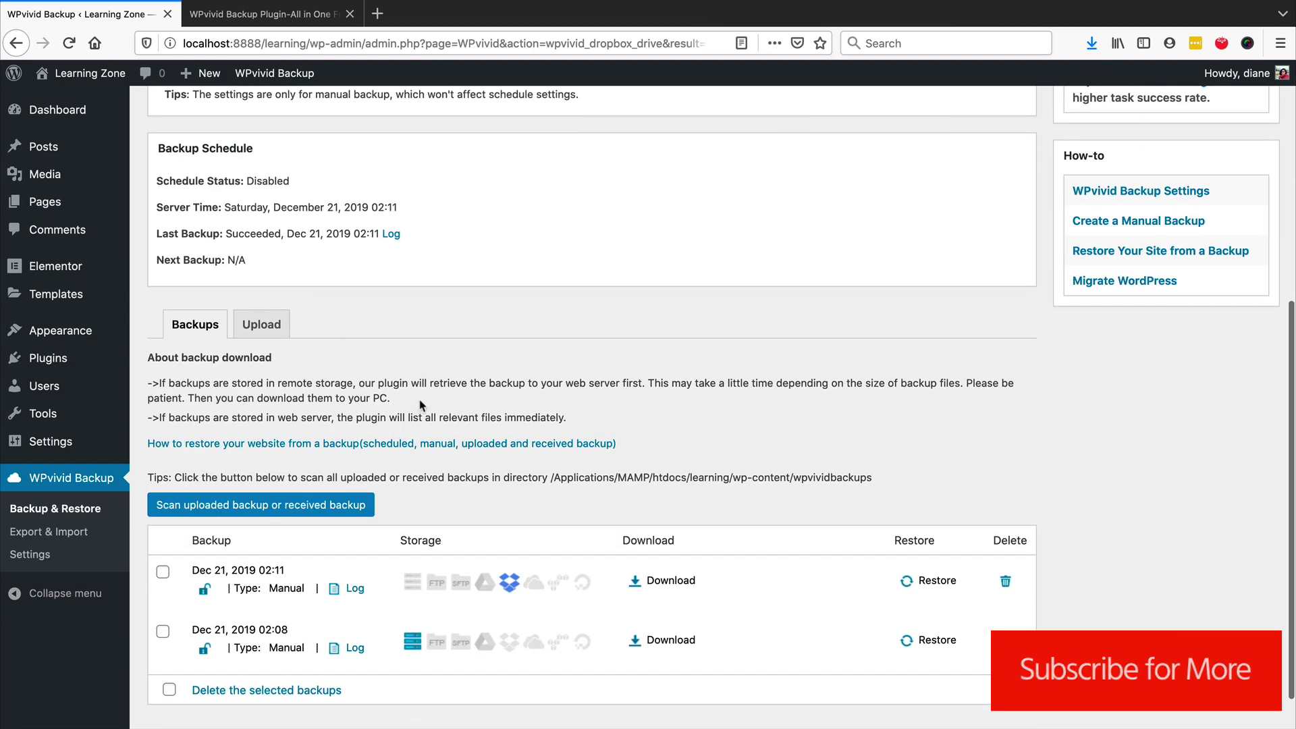
scroll(322, 554, "down", 3)
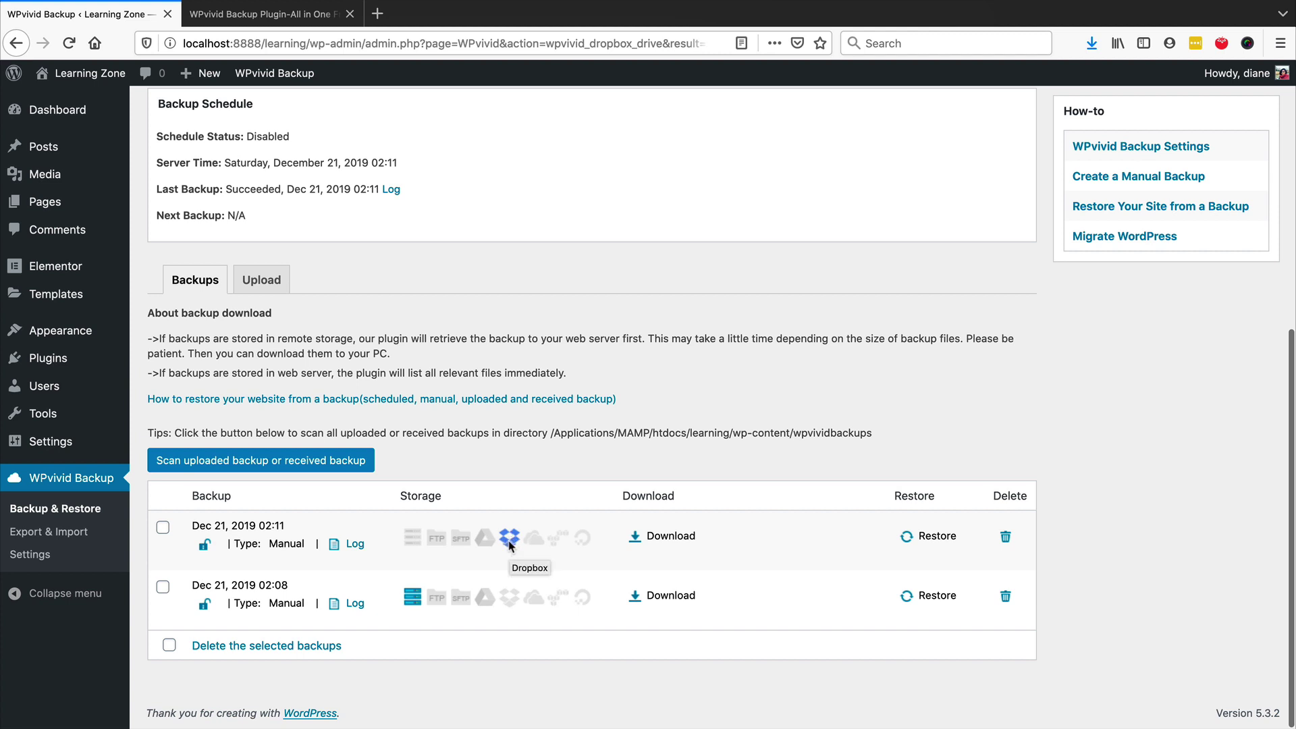
left_click(665, 537)
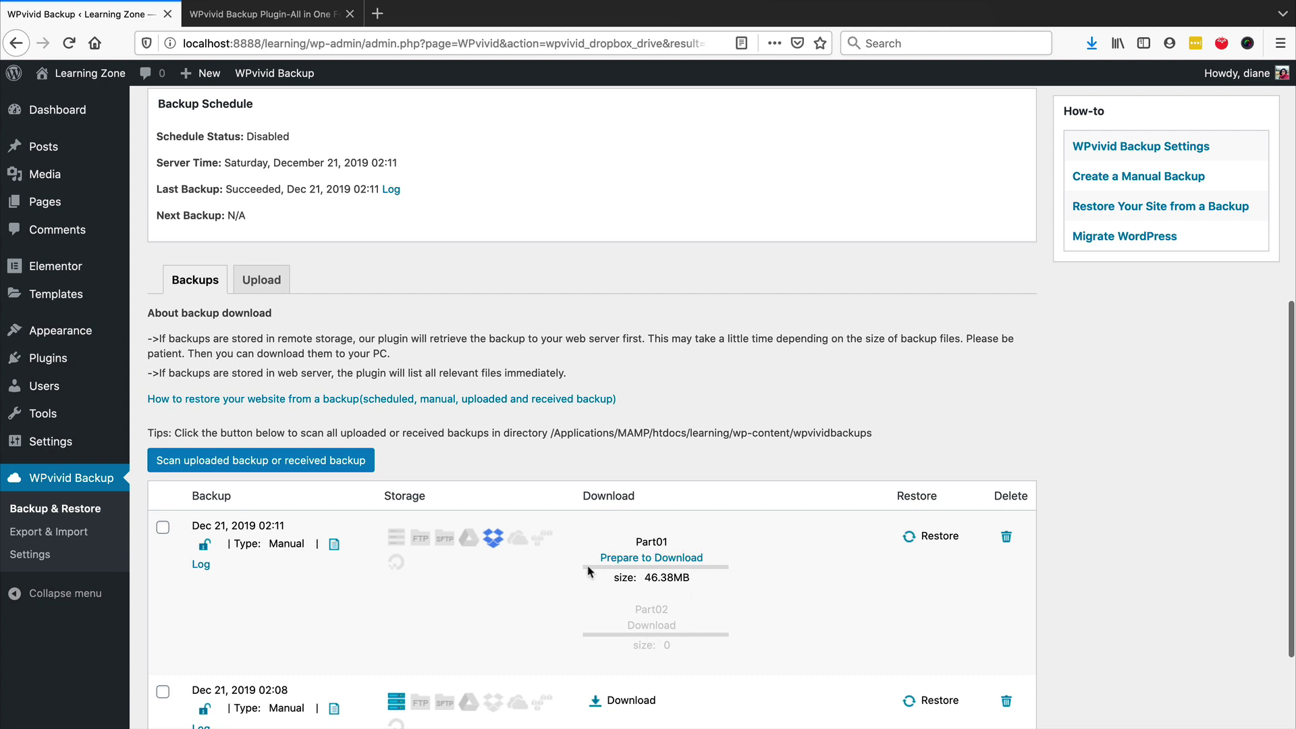
scroll(588, 571, "down", 3)
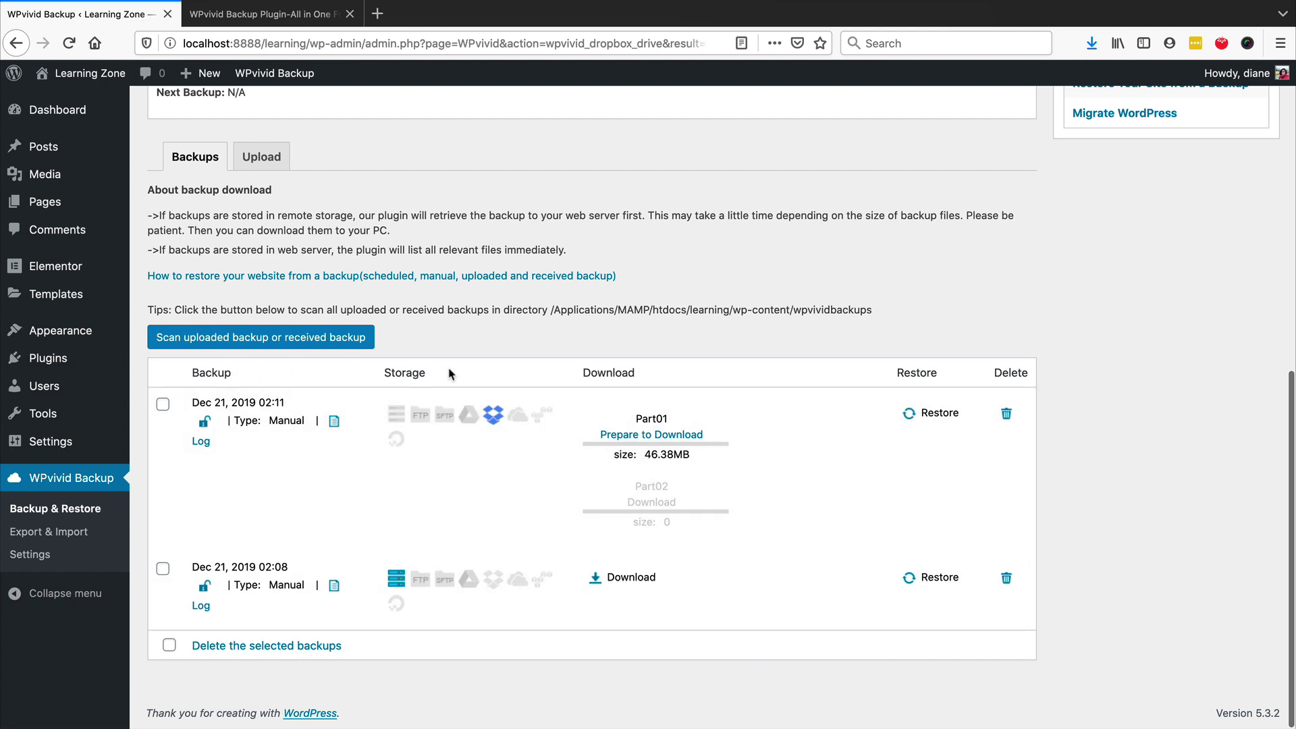
scroll(448, 376, "up", 3)
scroll(577, 418, "up", 5)
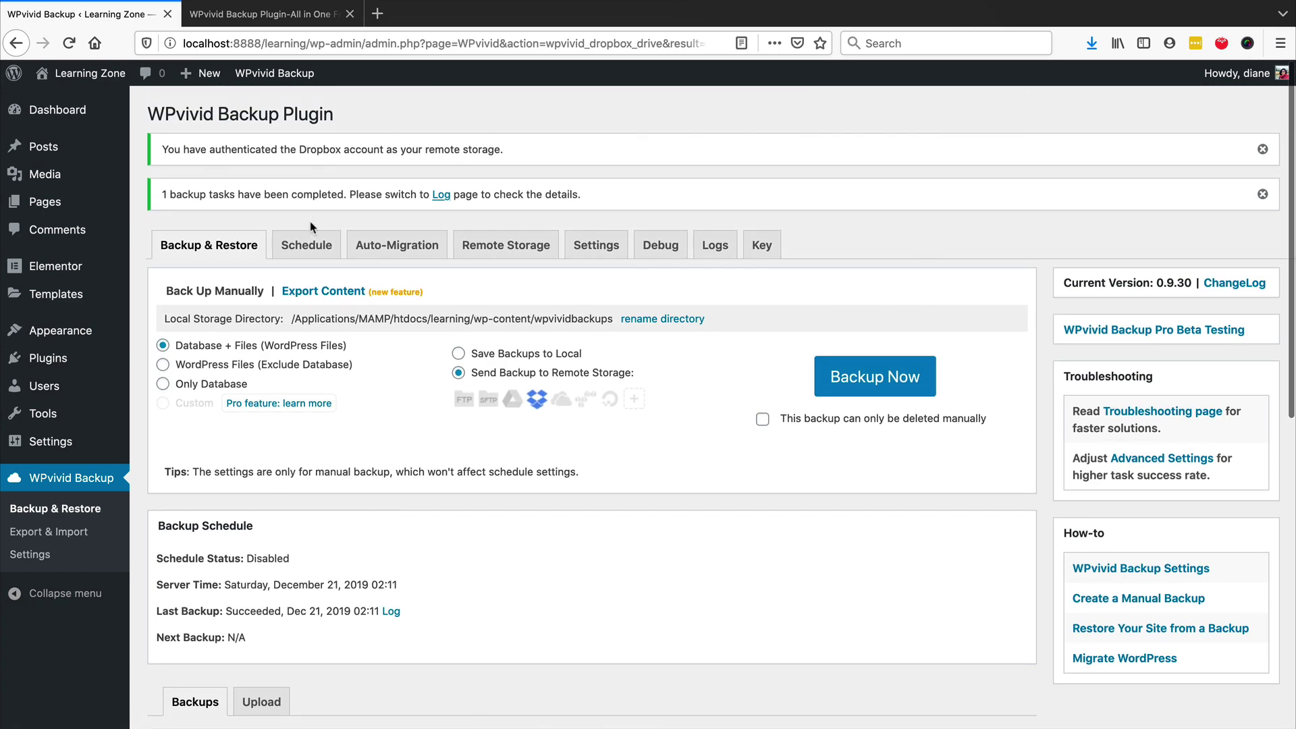
Step: Enable the backup schedule in the plugin's schedule settings, and review its frequency and content options
left_click(306, 250)
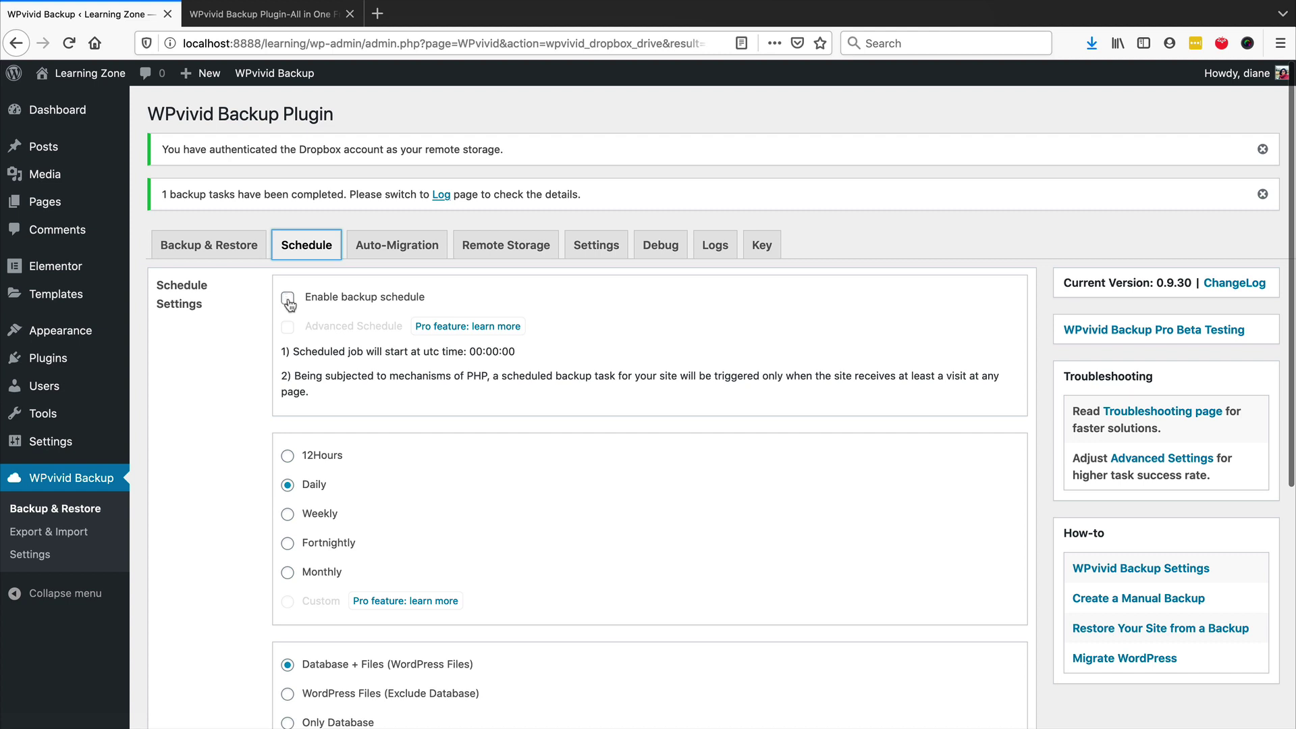
left_click(288, 299)
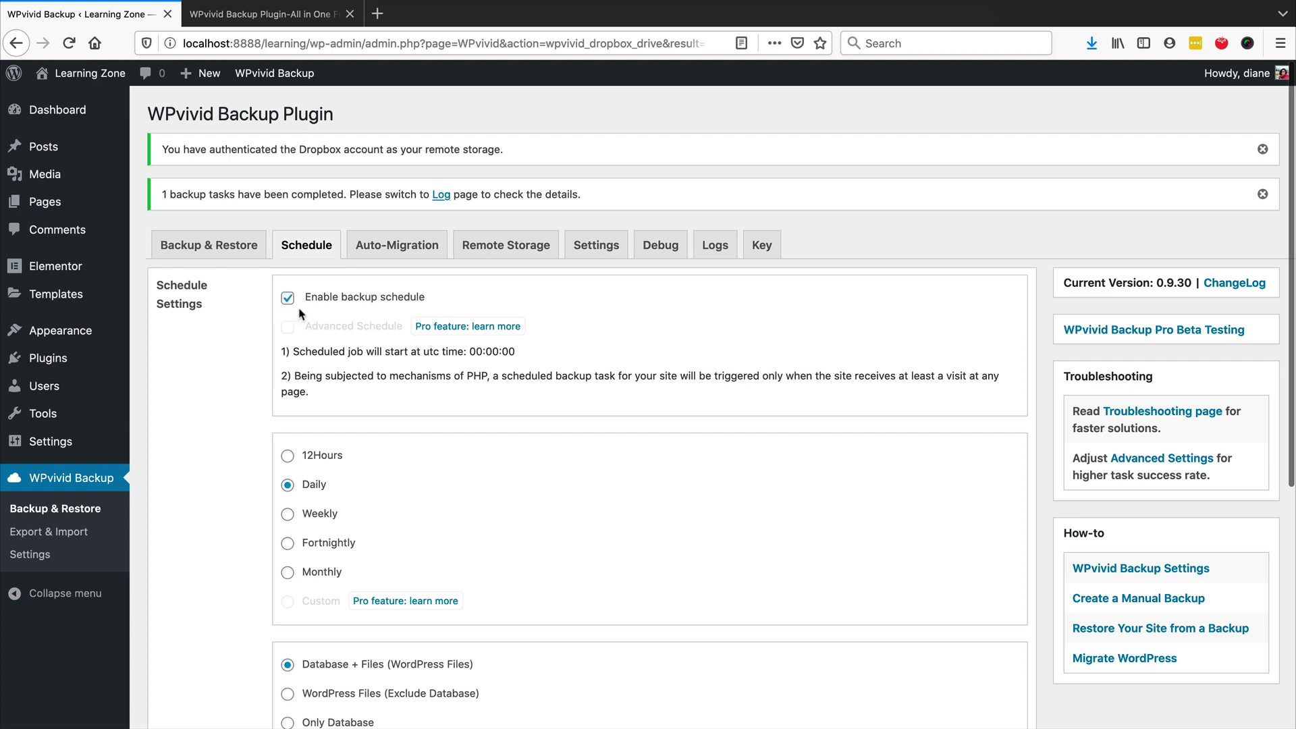
scroll(396, 330, "down", 1)
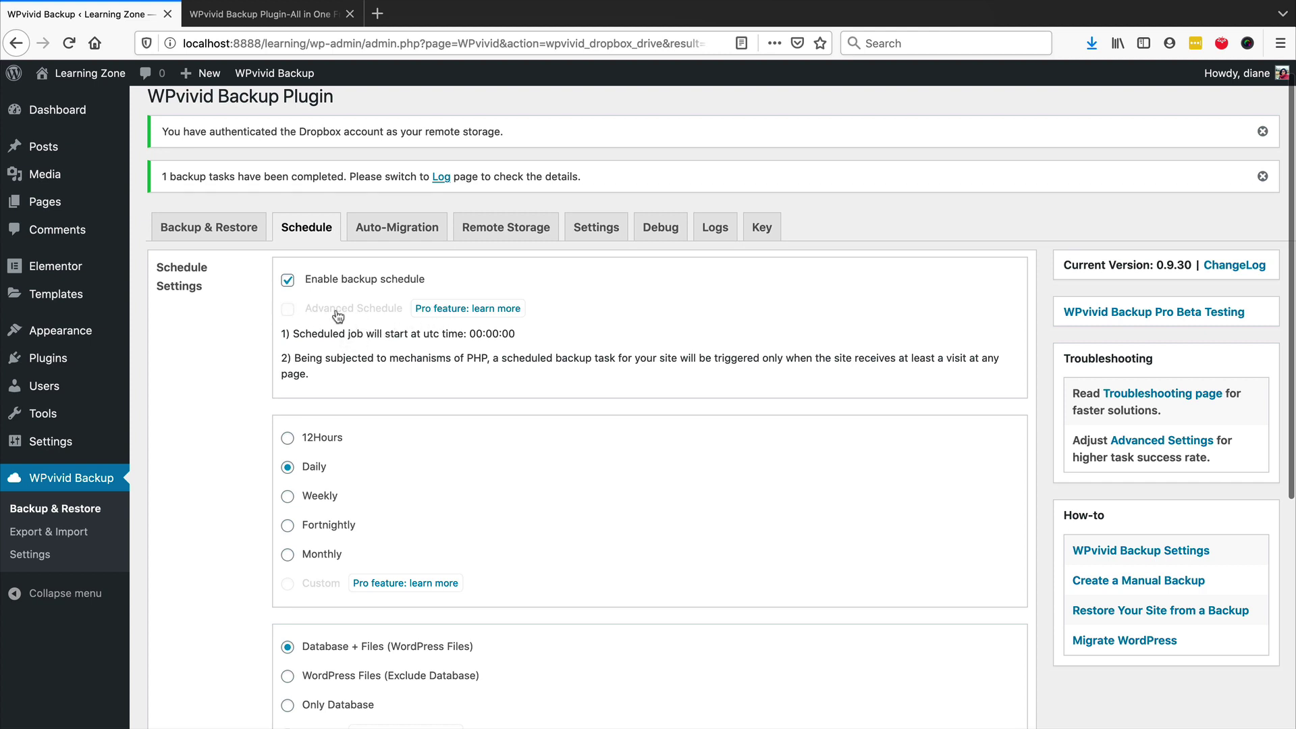
scroll(419, 355, "down", 1)
scroll(419, 355, "down", 2)
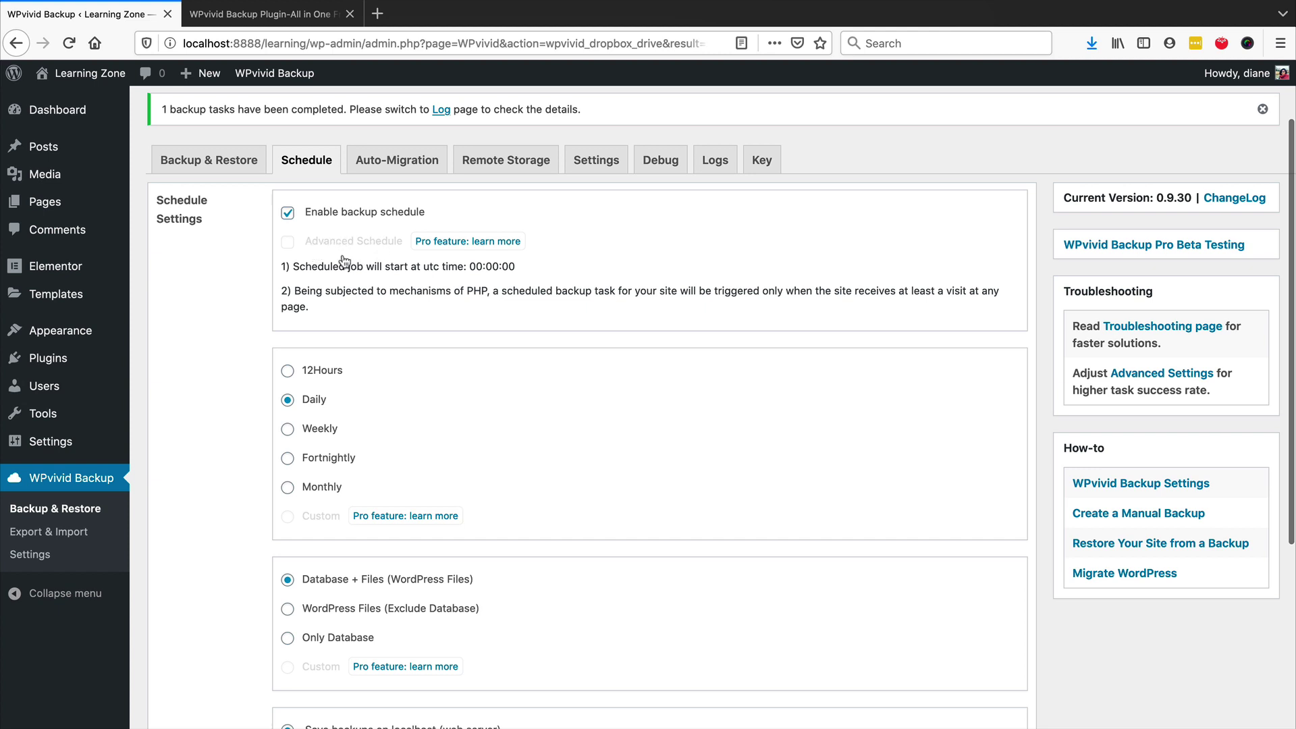
scroll(344, 263, "down", 3)
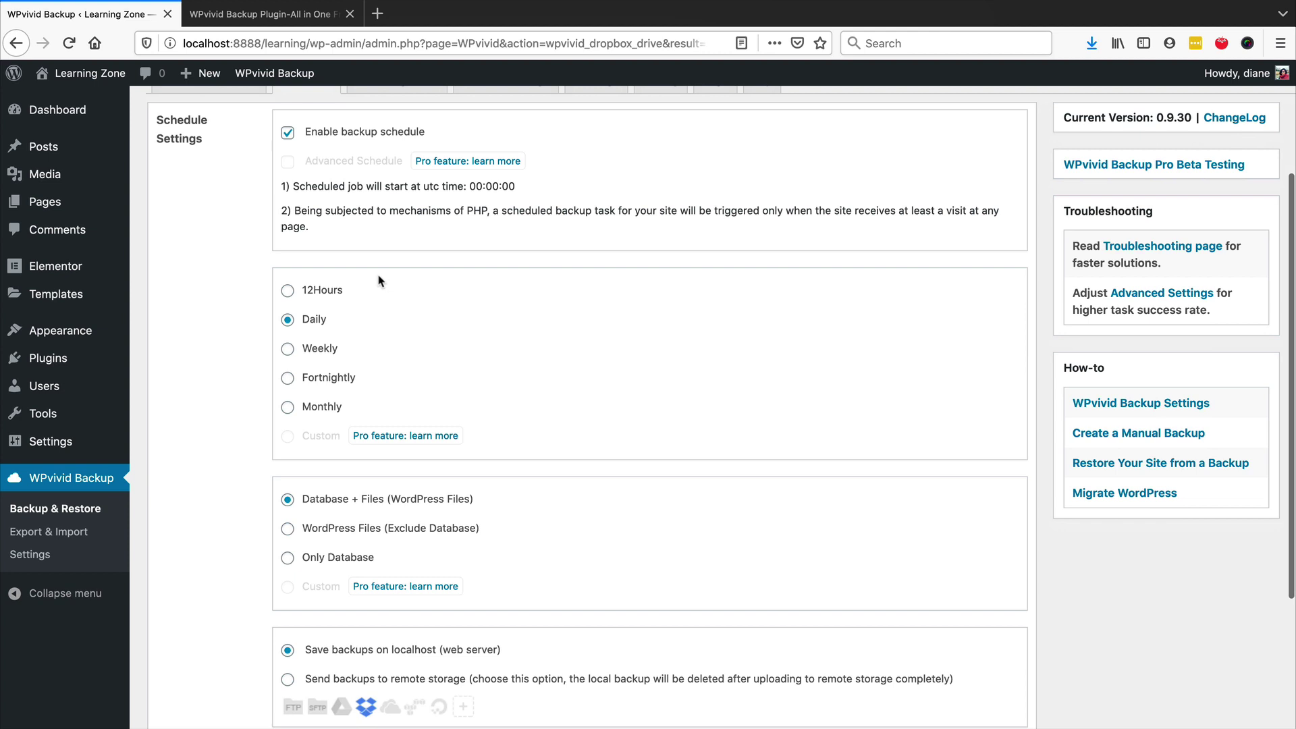
Step: Set the daily database and files backup to go to remote storage, save the changes, and check the saved schedule
scroll(349, 228, "up", 2)
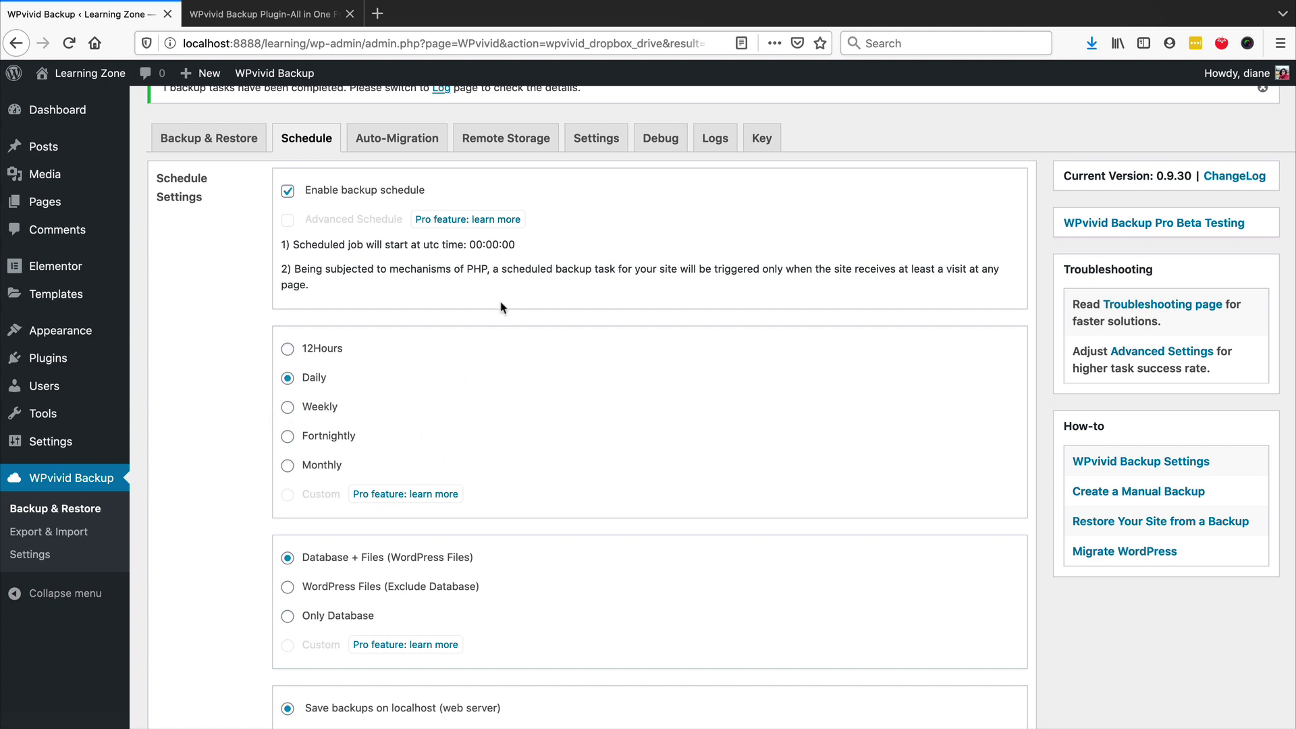
scroll(510, 333, "down", 3)
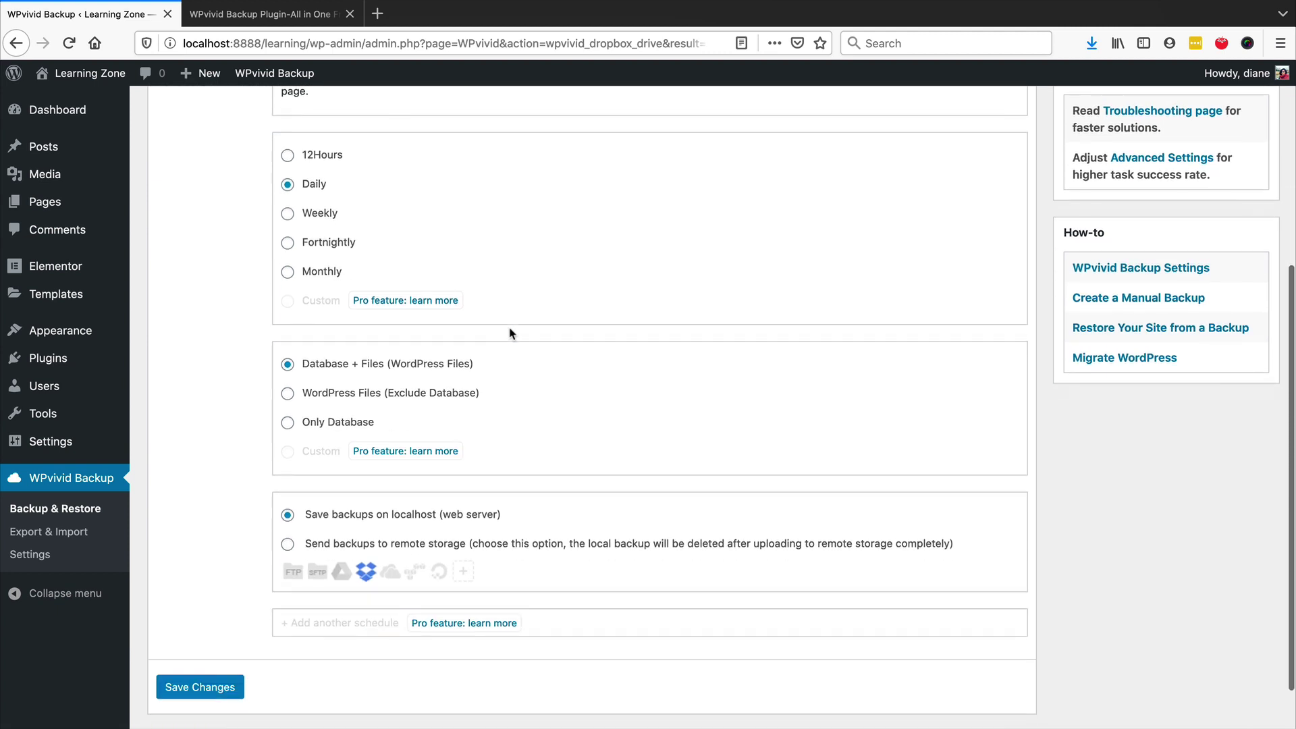
scroll(511, 332, "down", 1)
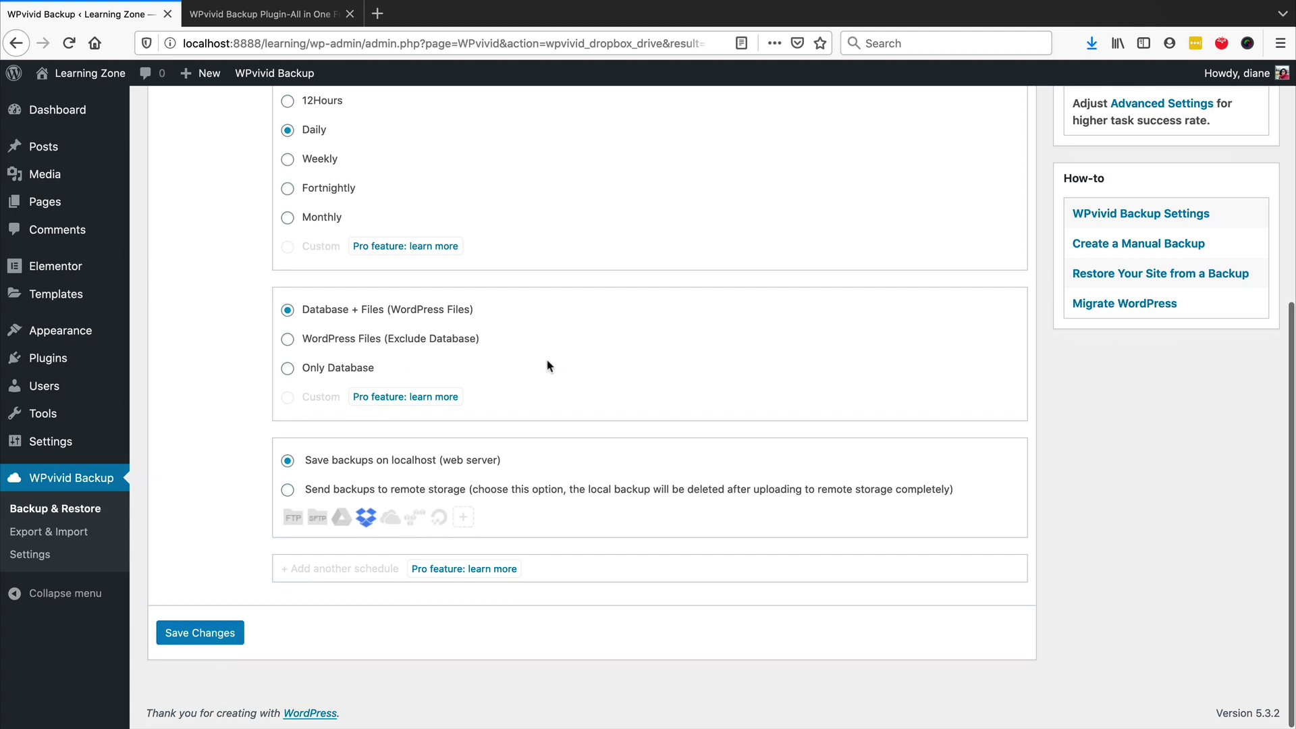
left_click(287, 491)
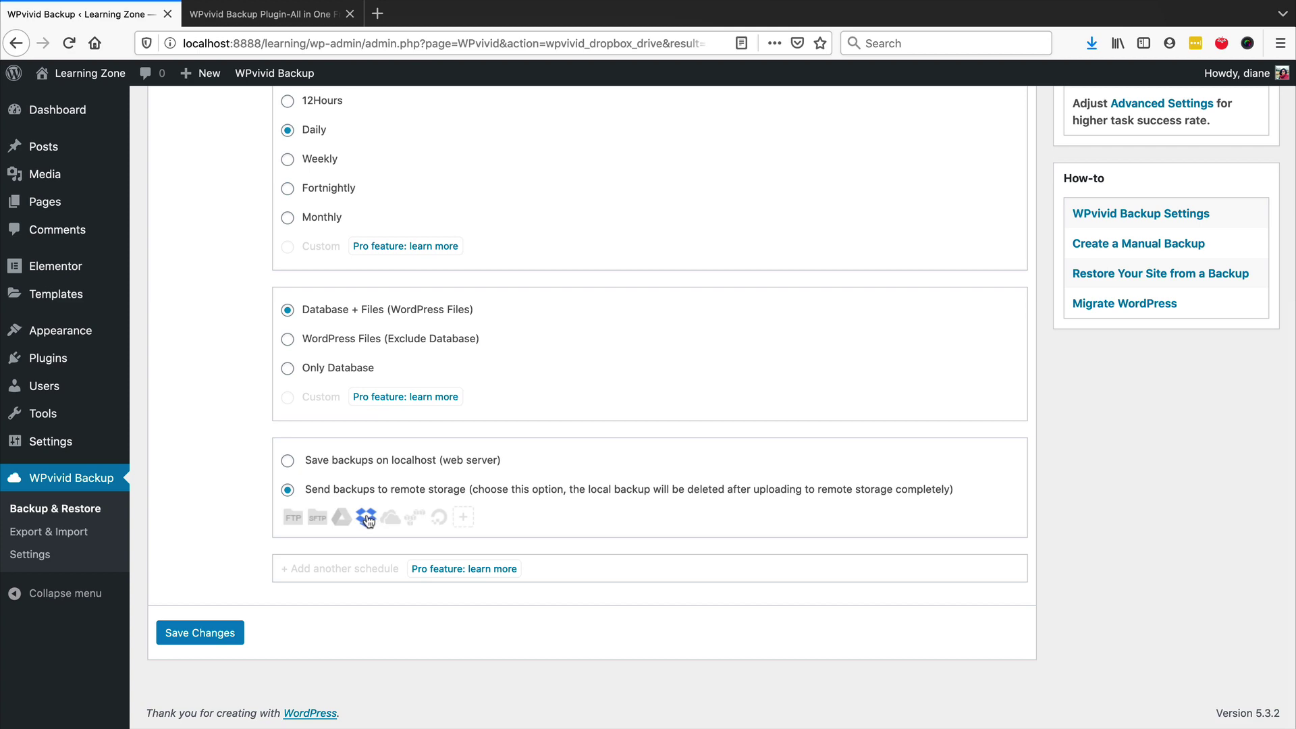
left_click(210, 633)
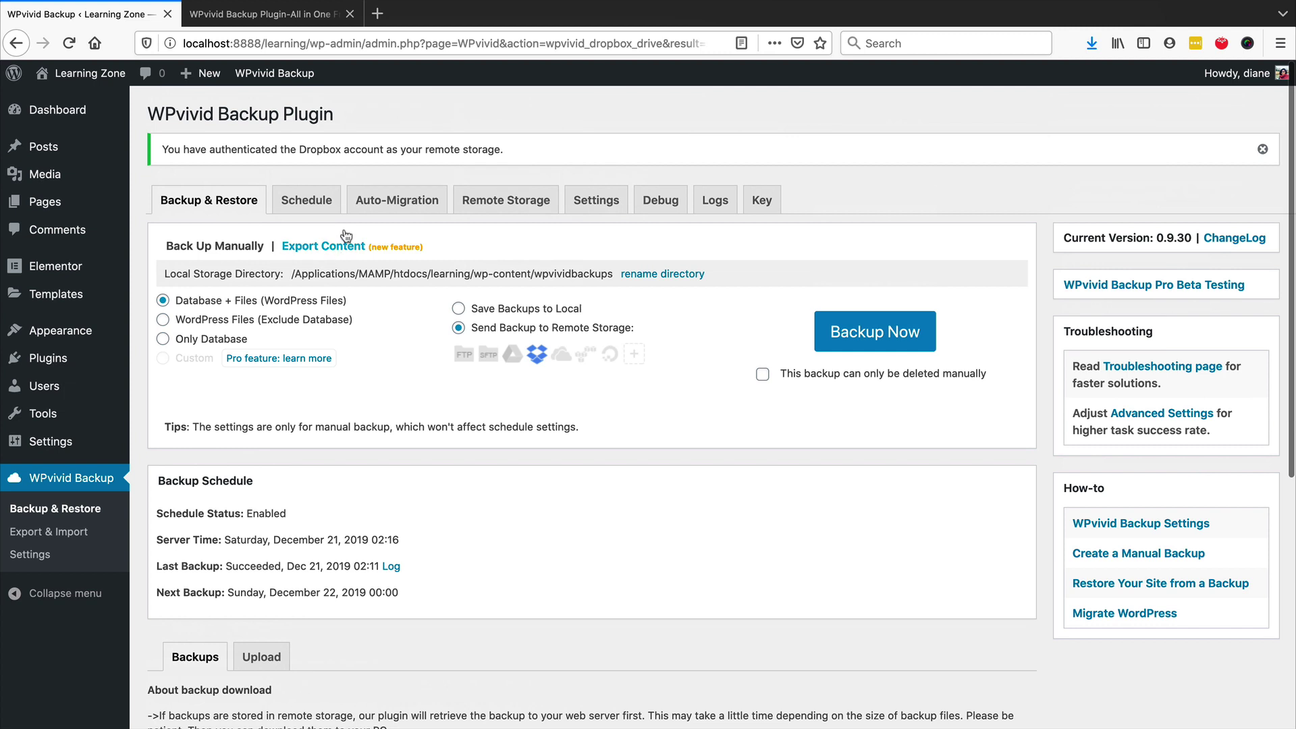
left_click(315, 214)
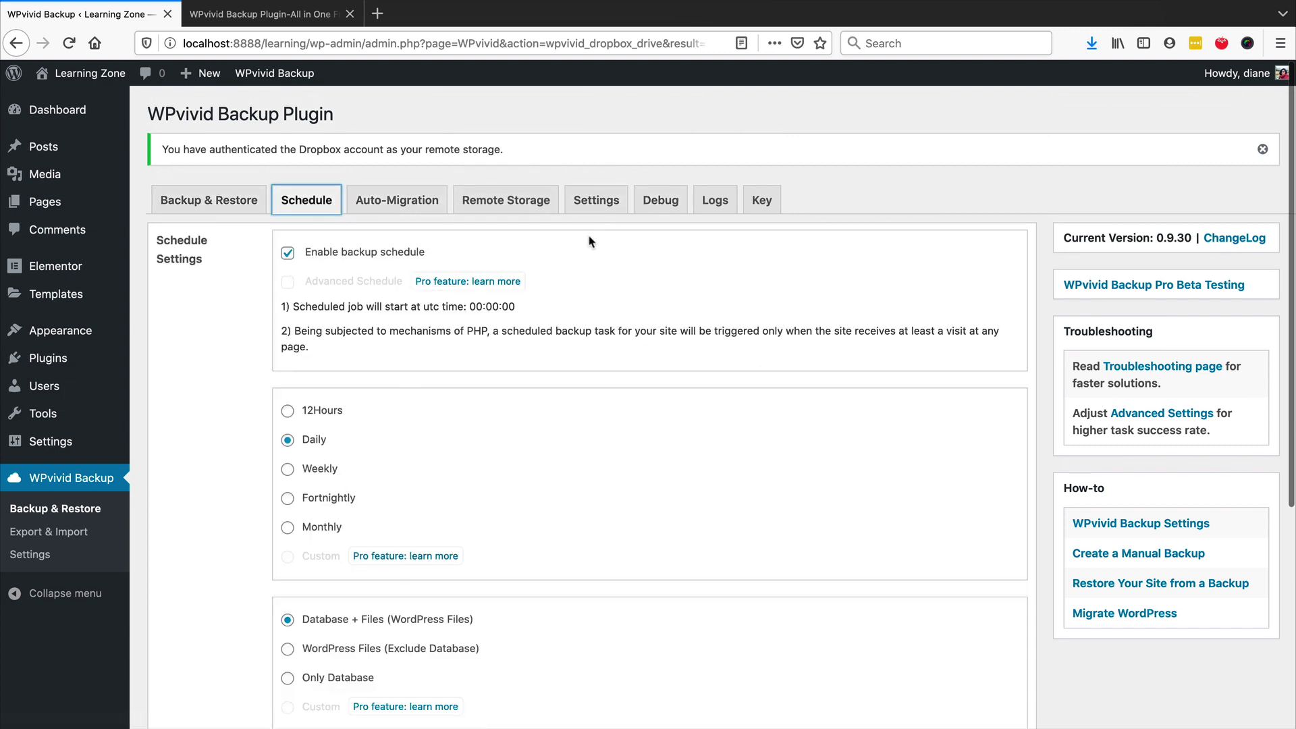
Step: Review the general settings for the number of backups retained, the backup folder, and the removal of out-of-date backups
left_click(600, 203)
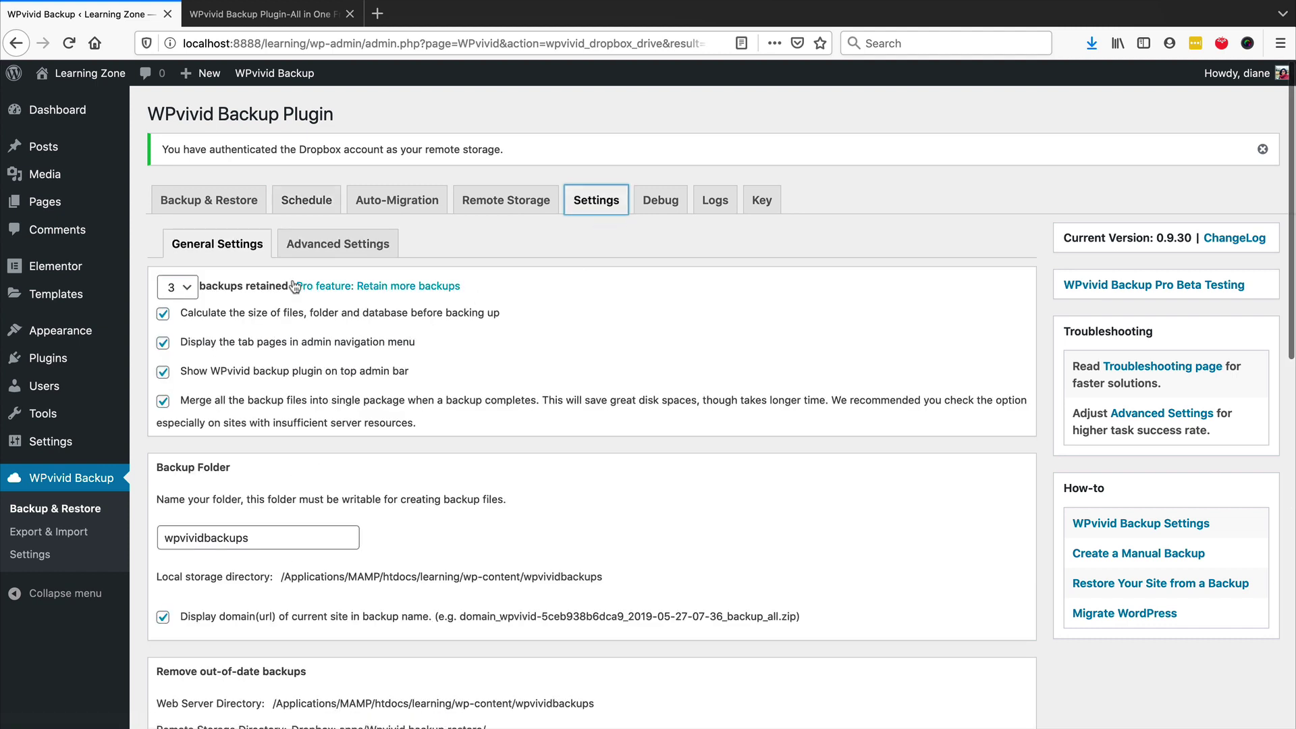
left_click(185, 293)
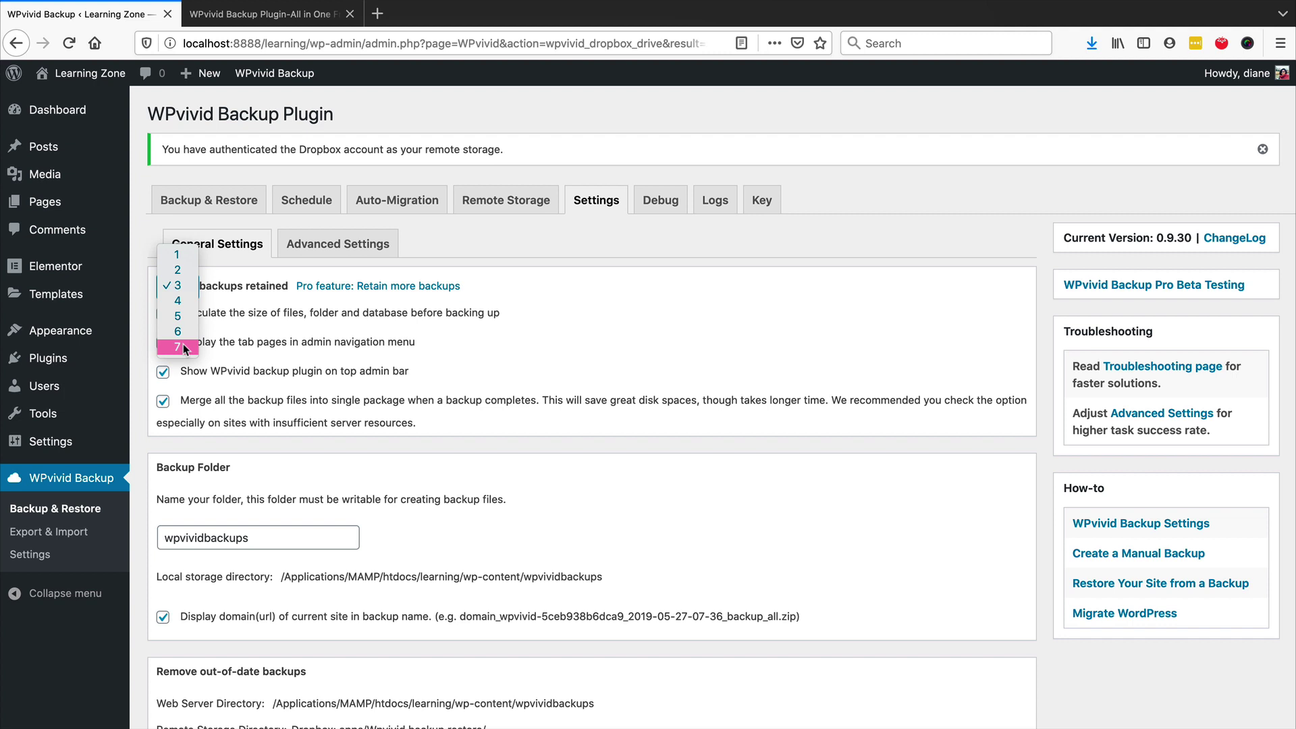
left_click(254, 312)
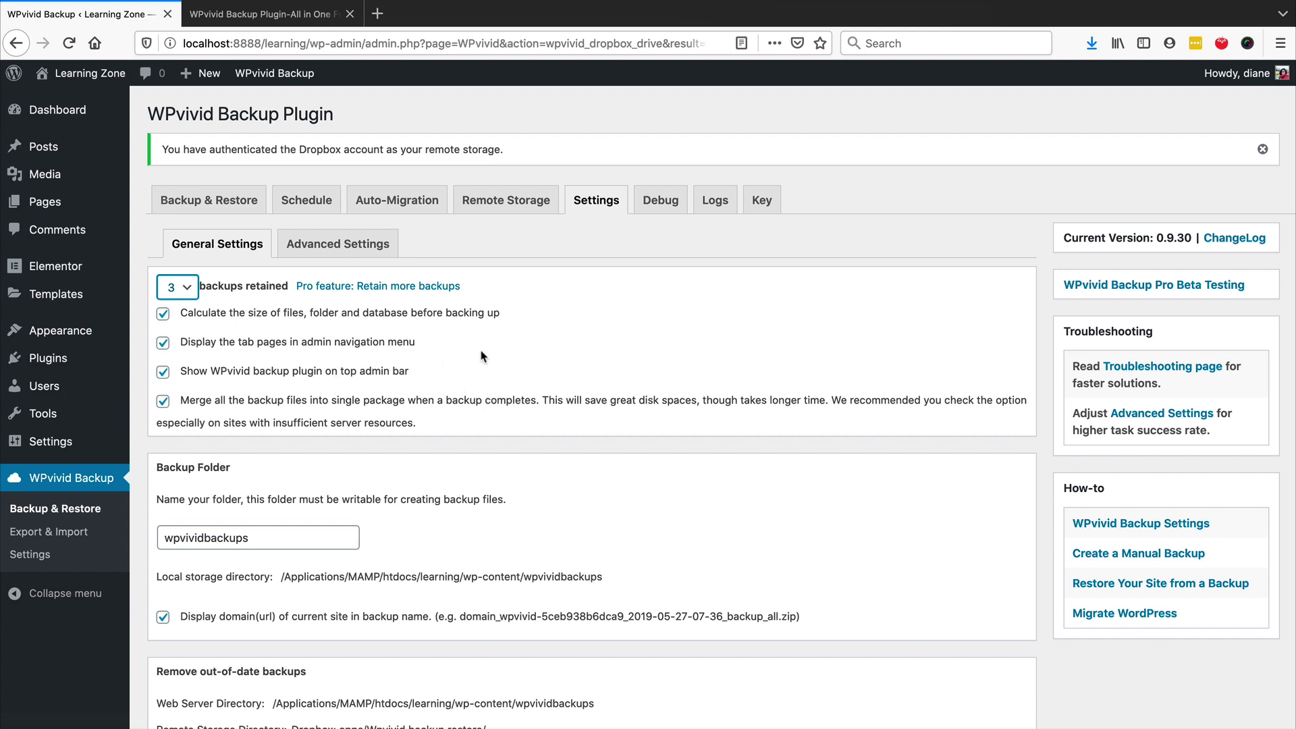
left_click(452, 368)
scroll(273, 343, "down", 4)
scroll(273, 343, "down", 6)
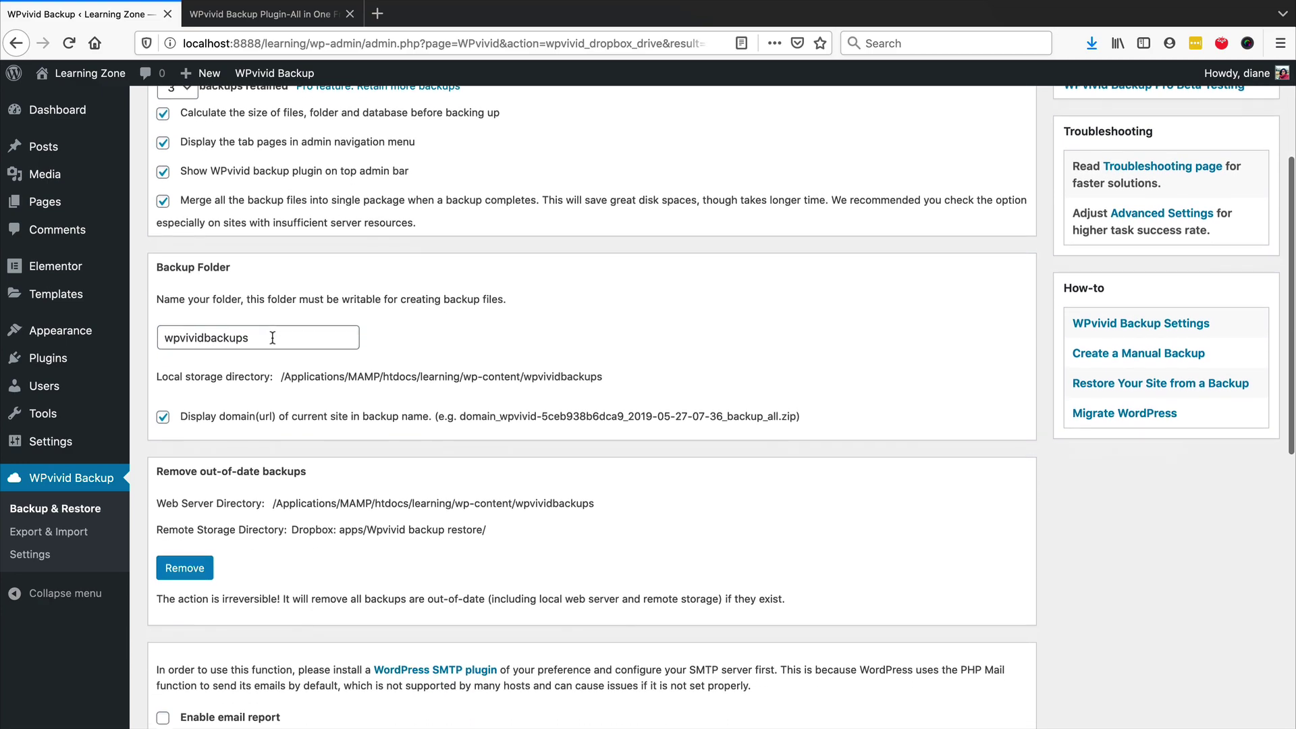
scroll(279, 346, "down", 4)
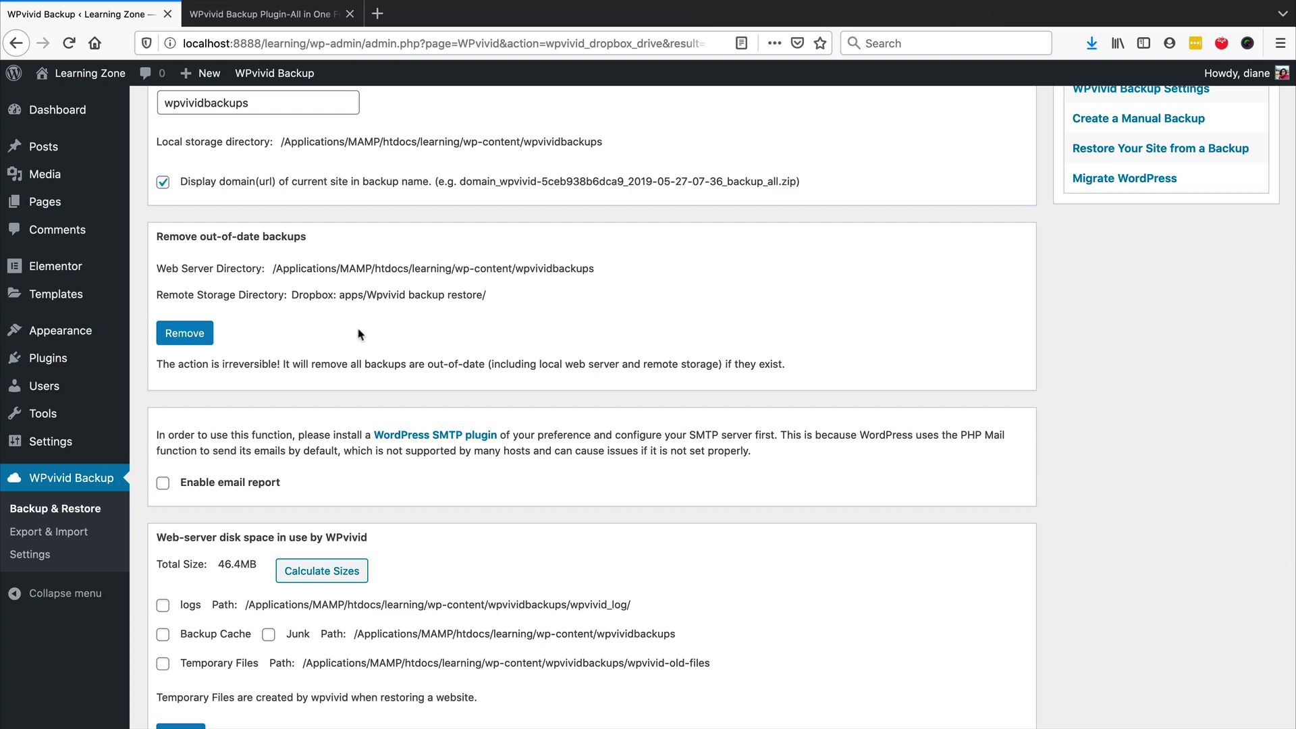
scroll(344, 338, "up", 5)
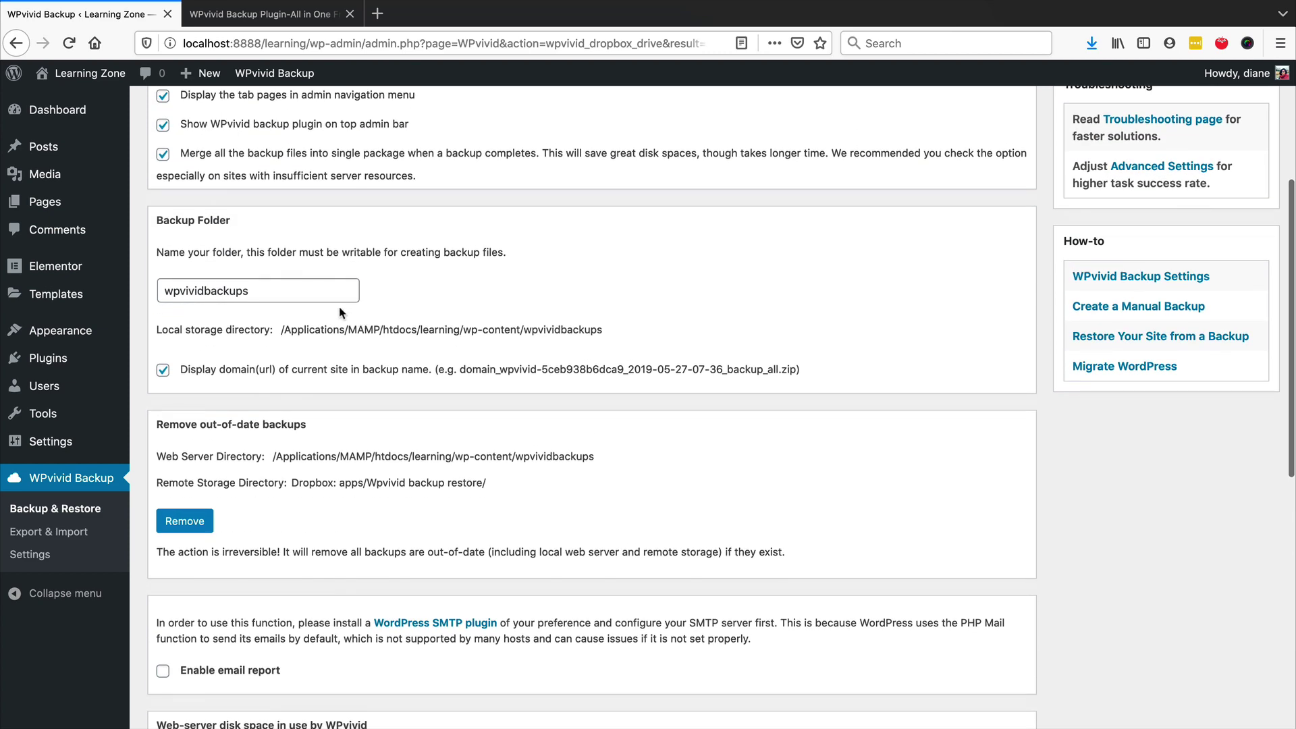
scroll(341, 312, "down", 5)
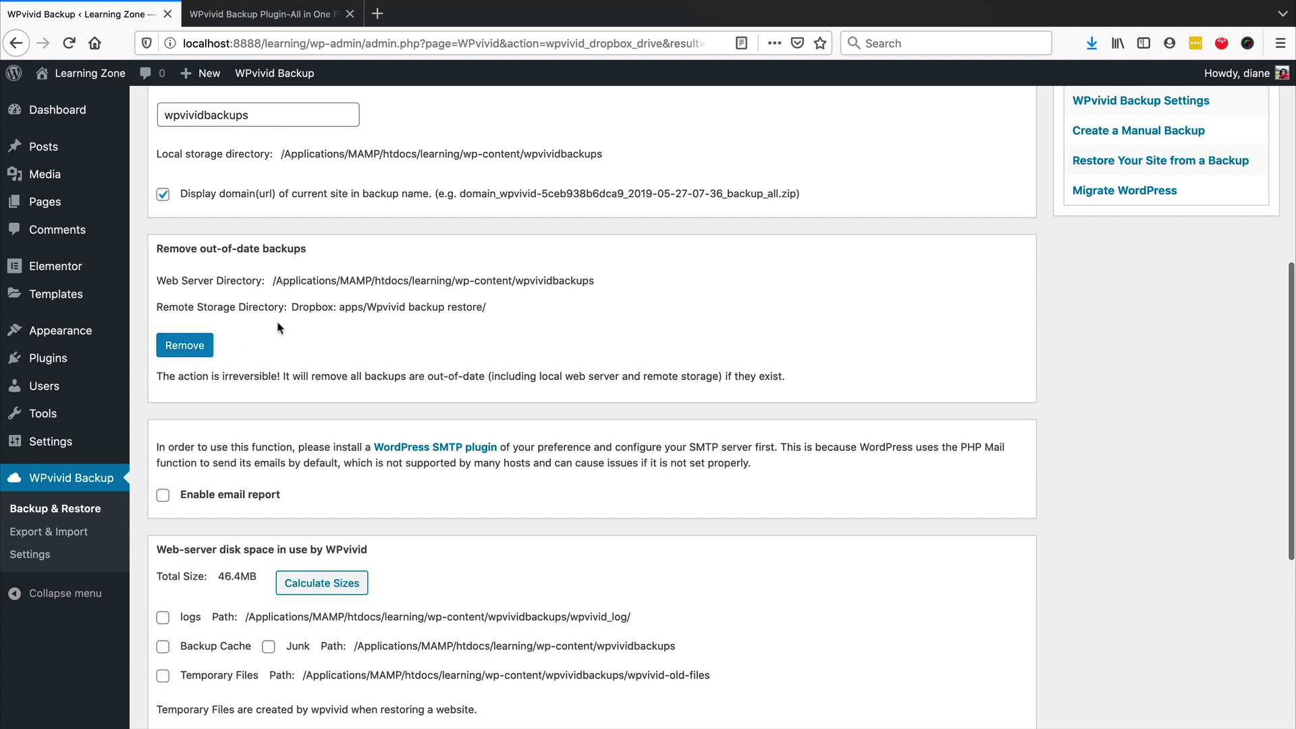
Step: Enable the email report to view its notification options, and disable it again
scroll(268, 327, "down", 2)
left_click(162, 416)
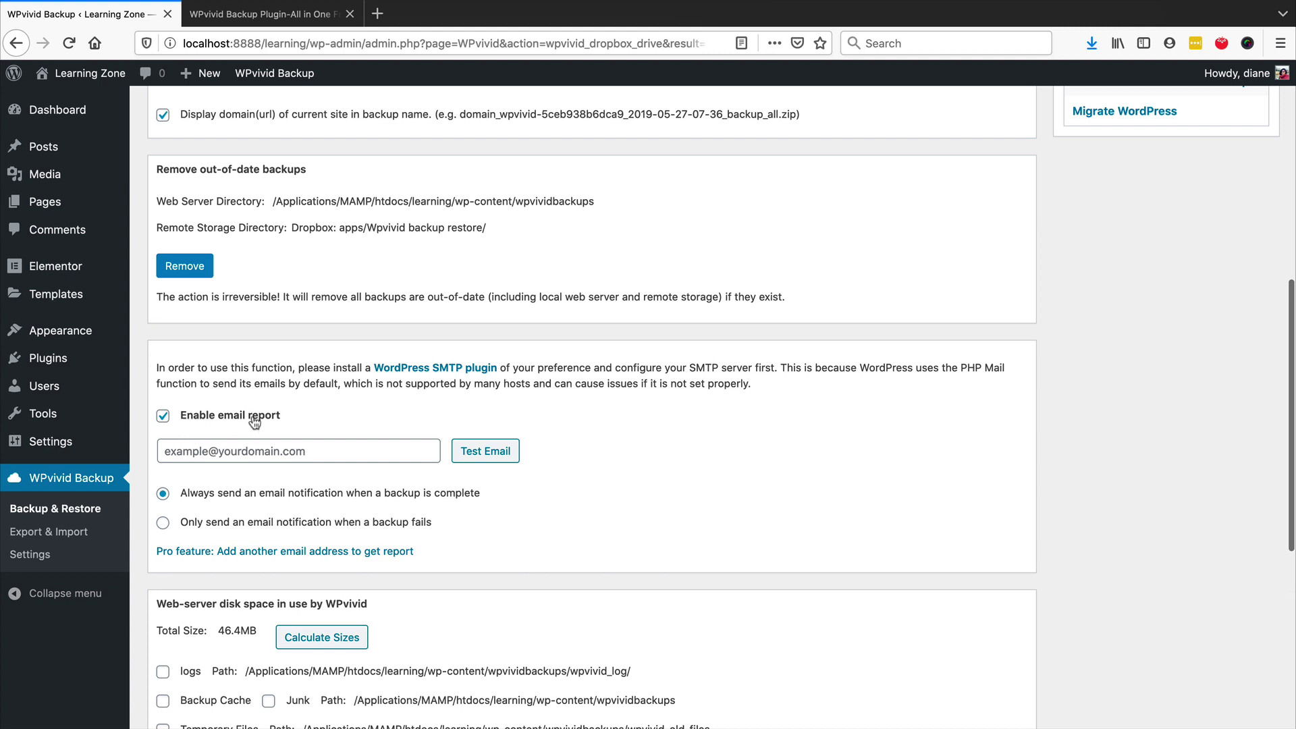
left_click(163, 415)
Step: Review the web-server disk space section and the options for exporting and importing the plugin's settings
scroll(346, 422, "down", 2)
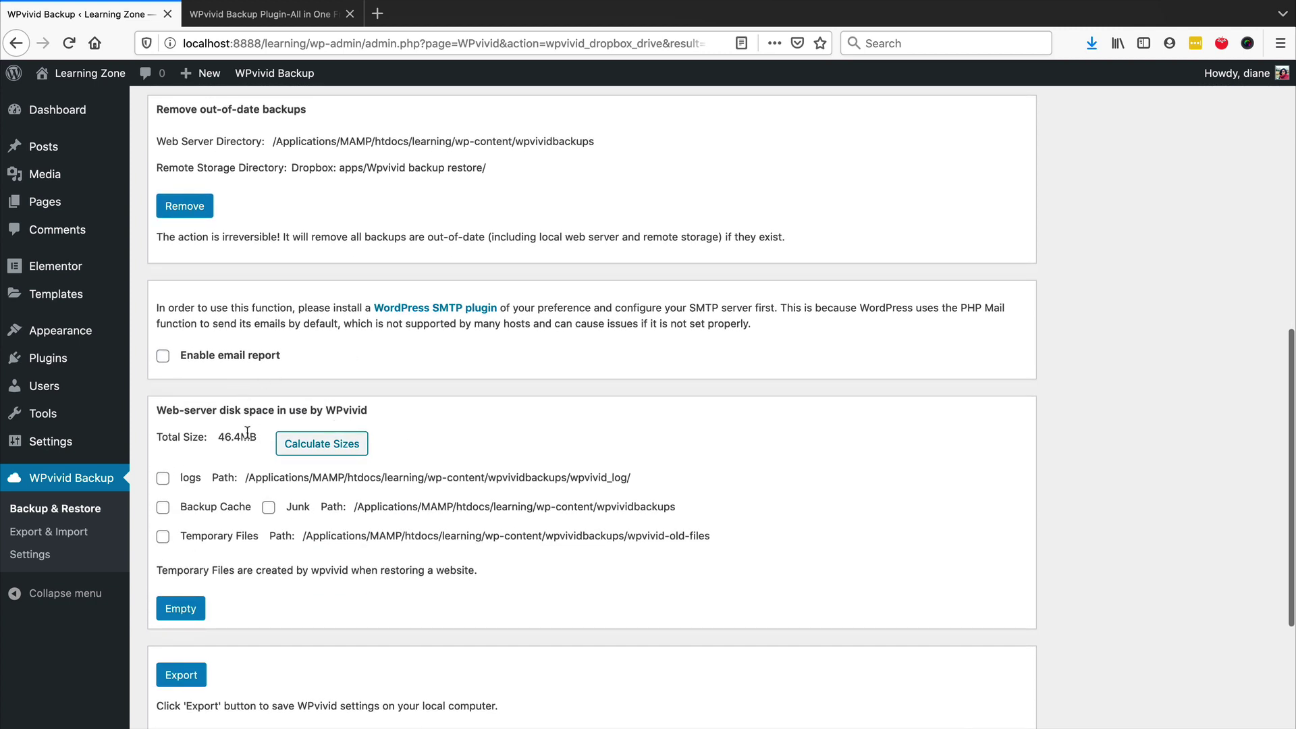
scroll(247, 433, "down", 3)
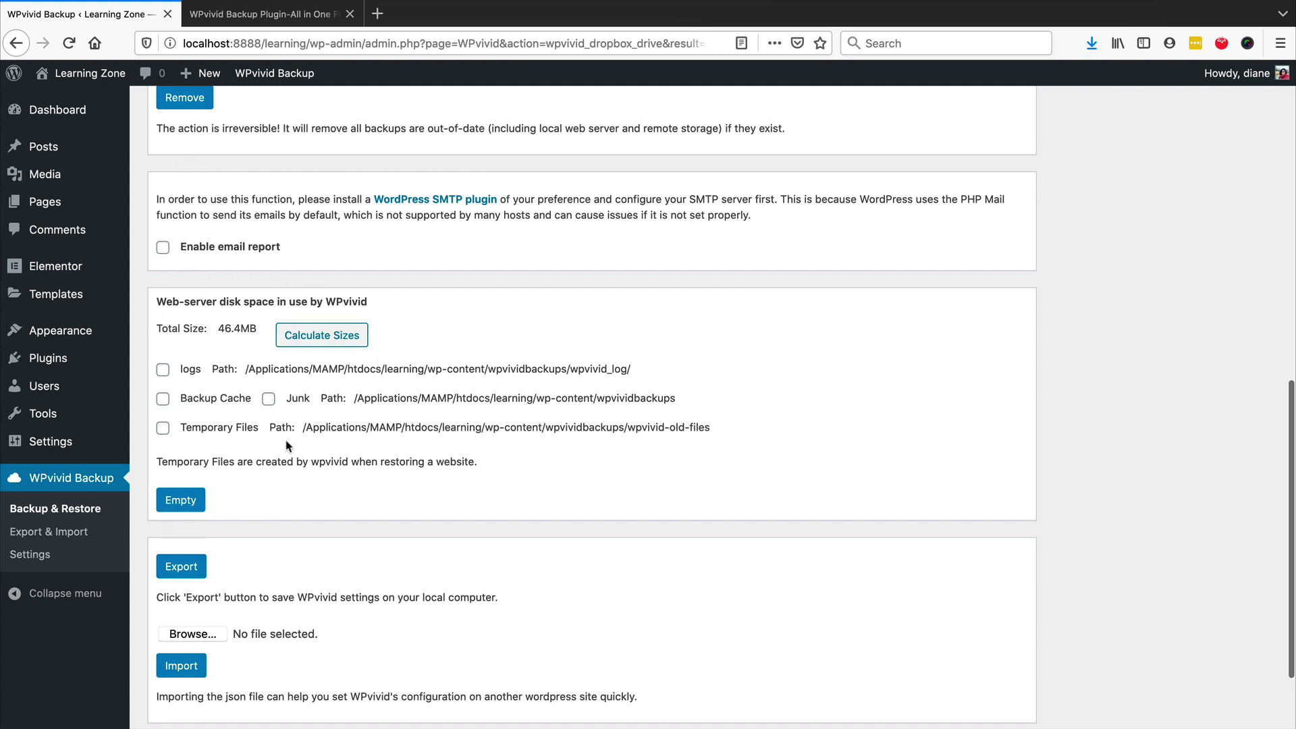
scroll(283, 442, "down", 2)
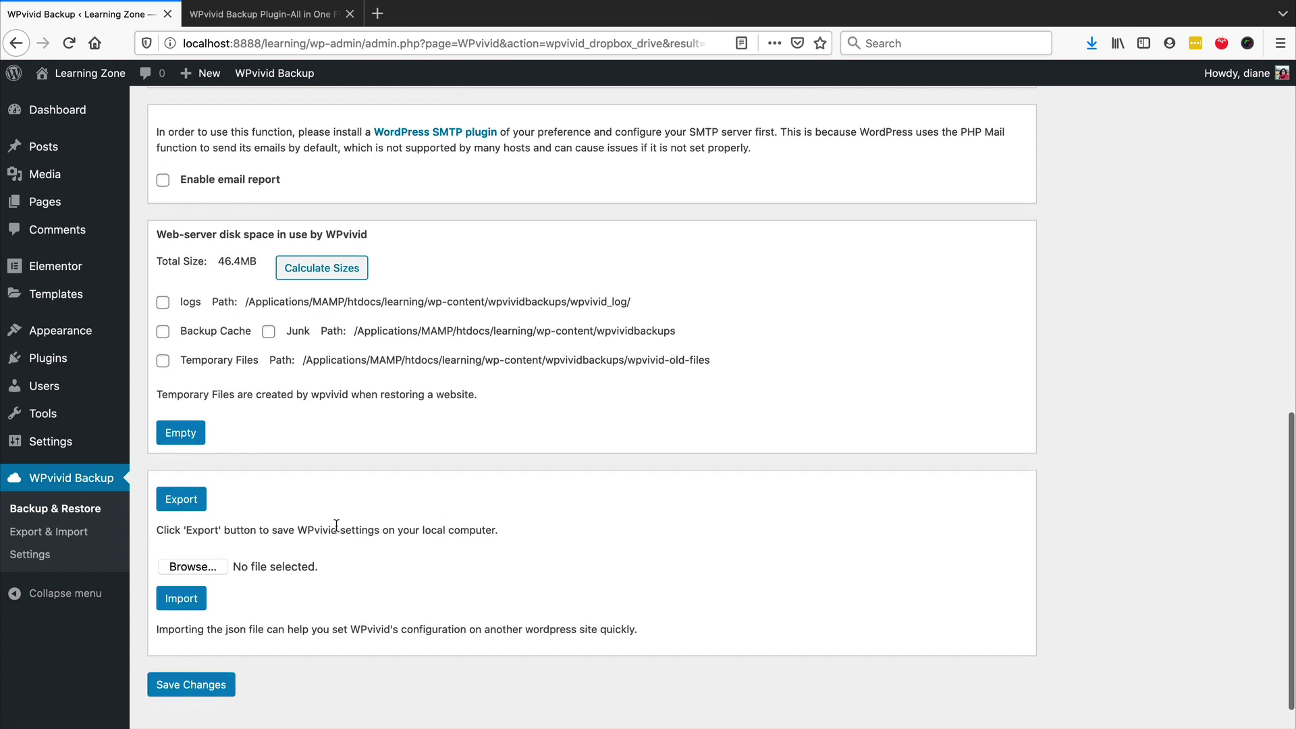
scroll(331, 540, "down", 1)
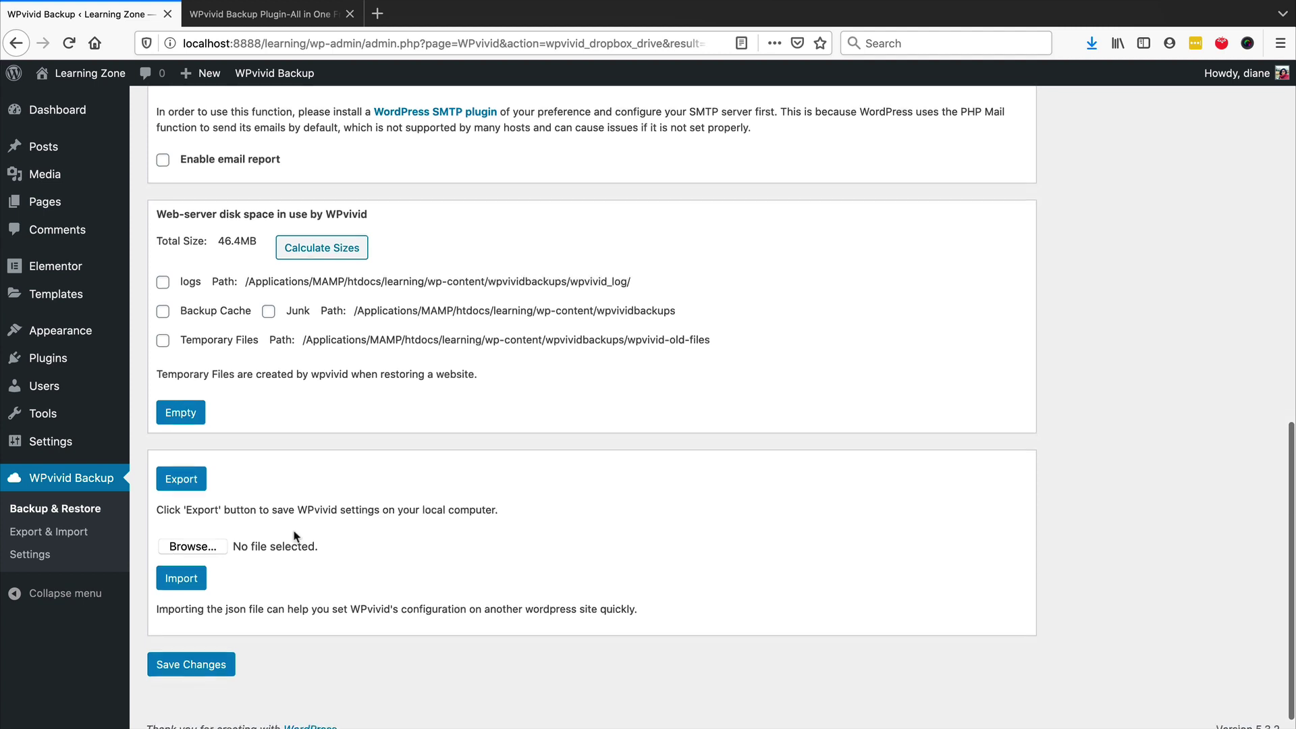
left_click(182, 481)
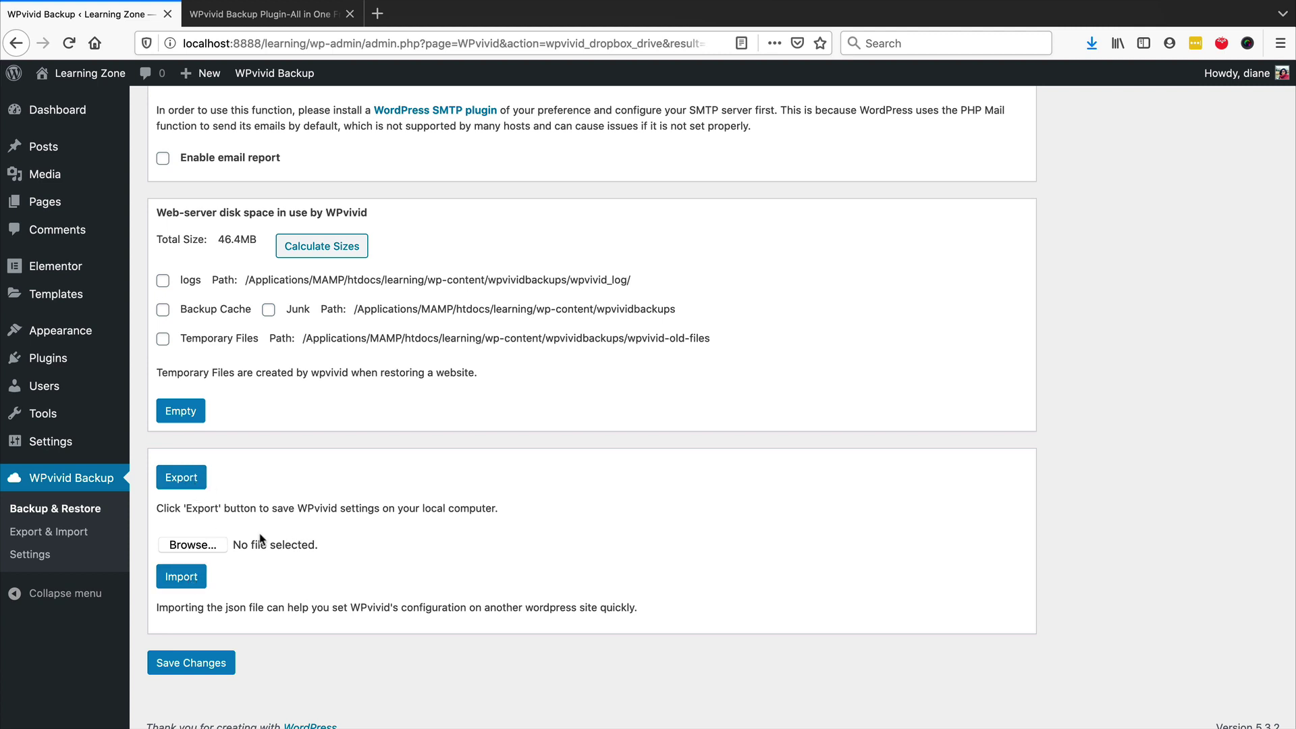
scroll(487, 472, "up", 5)
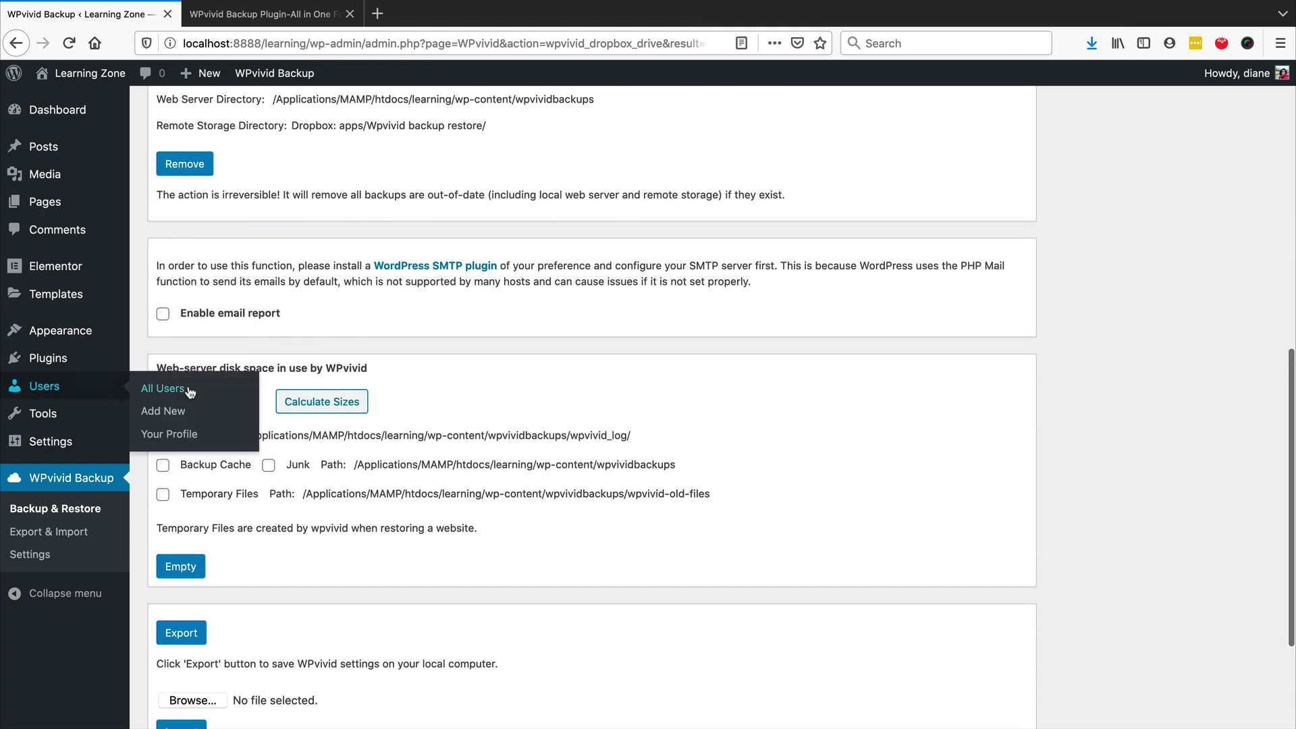
Step: Look over the general settings once more and save the changes
scroll(579, 269, "up", 15)
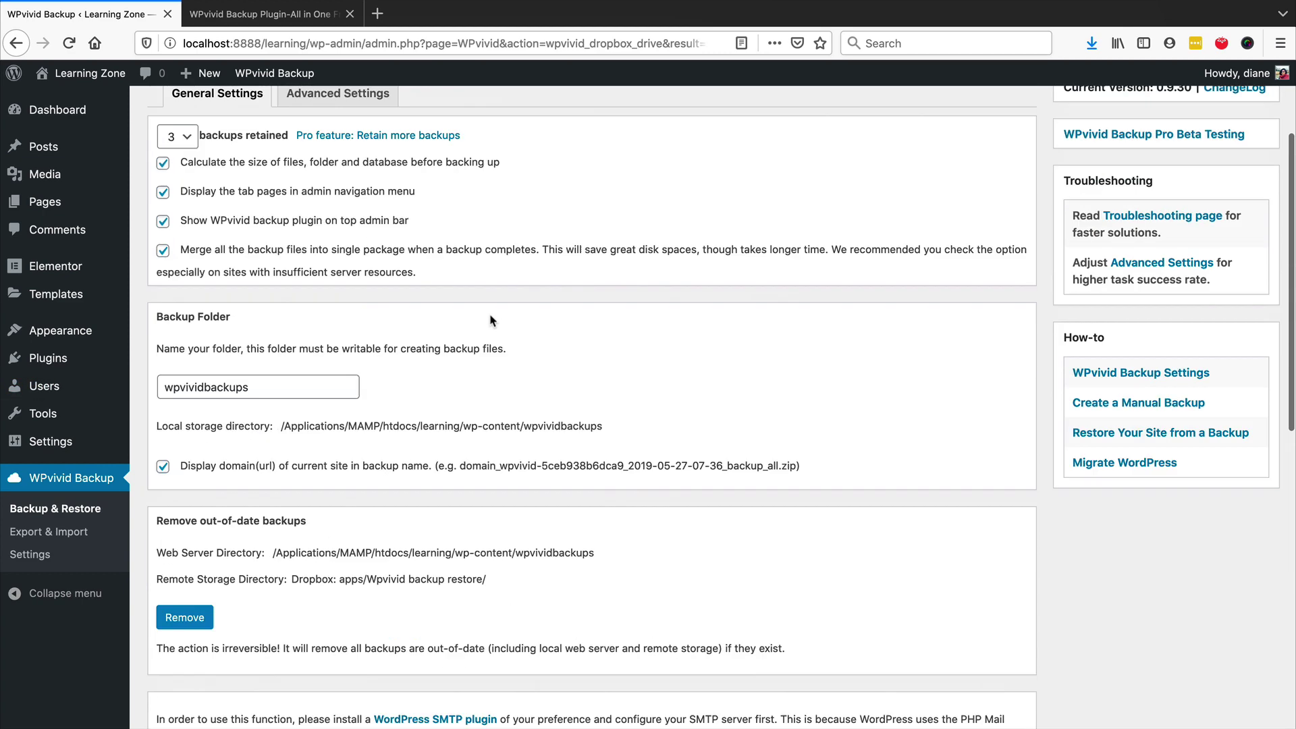
scroll(322, 517, "down", 20)
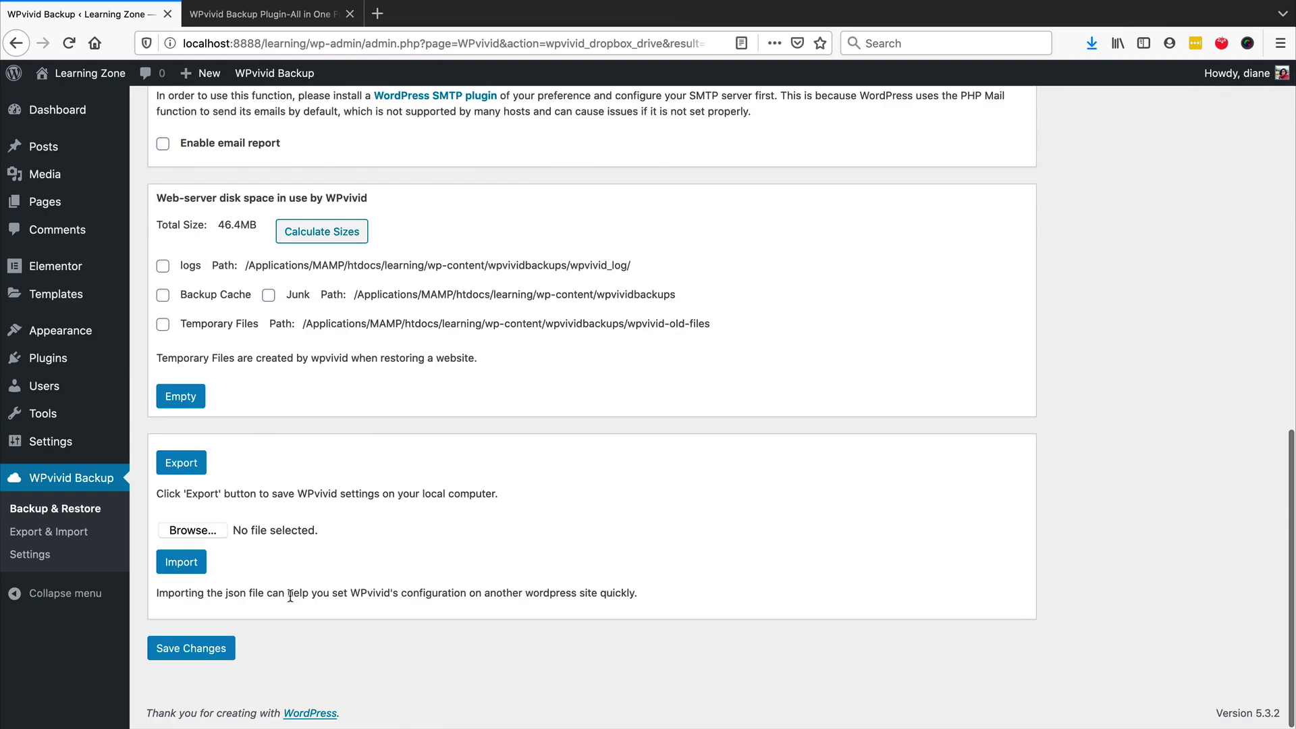
left_click(192, 647)
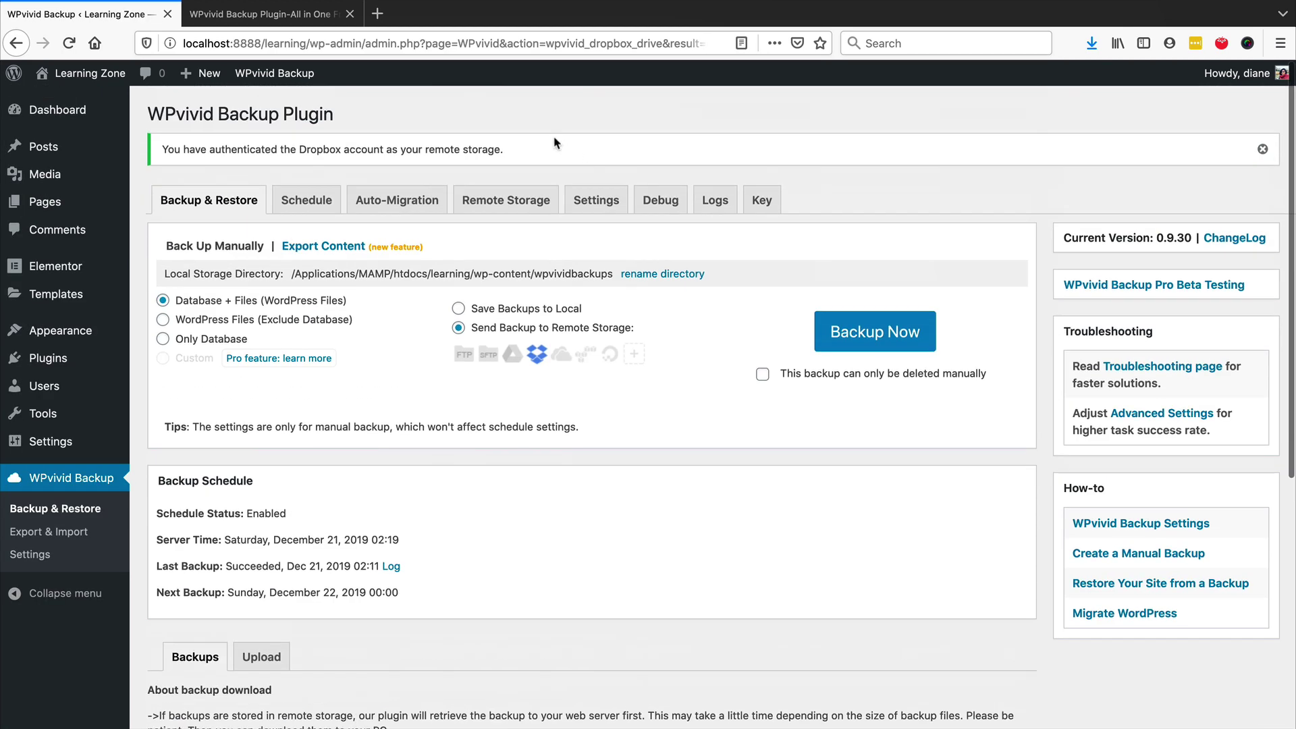
Step: Open the plugin's advanced settings and review the hosting optimization mode, database access method, and archive compression options
left_click(526, 213)
left_click(614, 203)
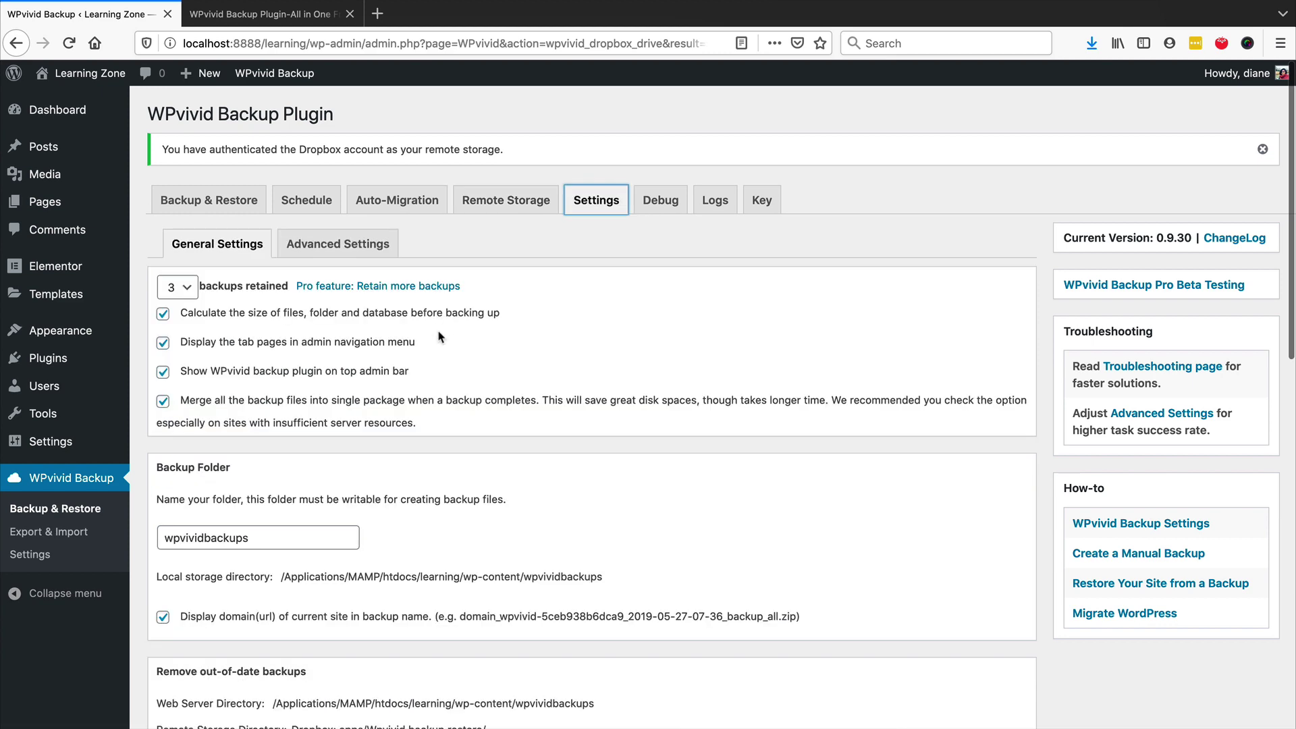
left_click(325, 244)
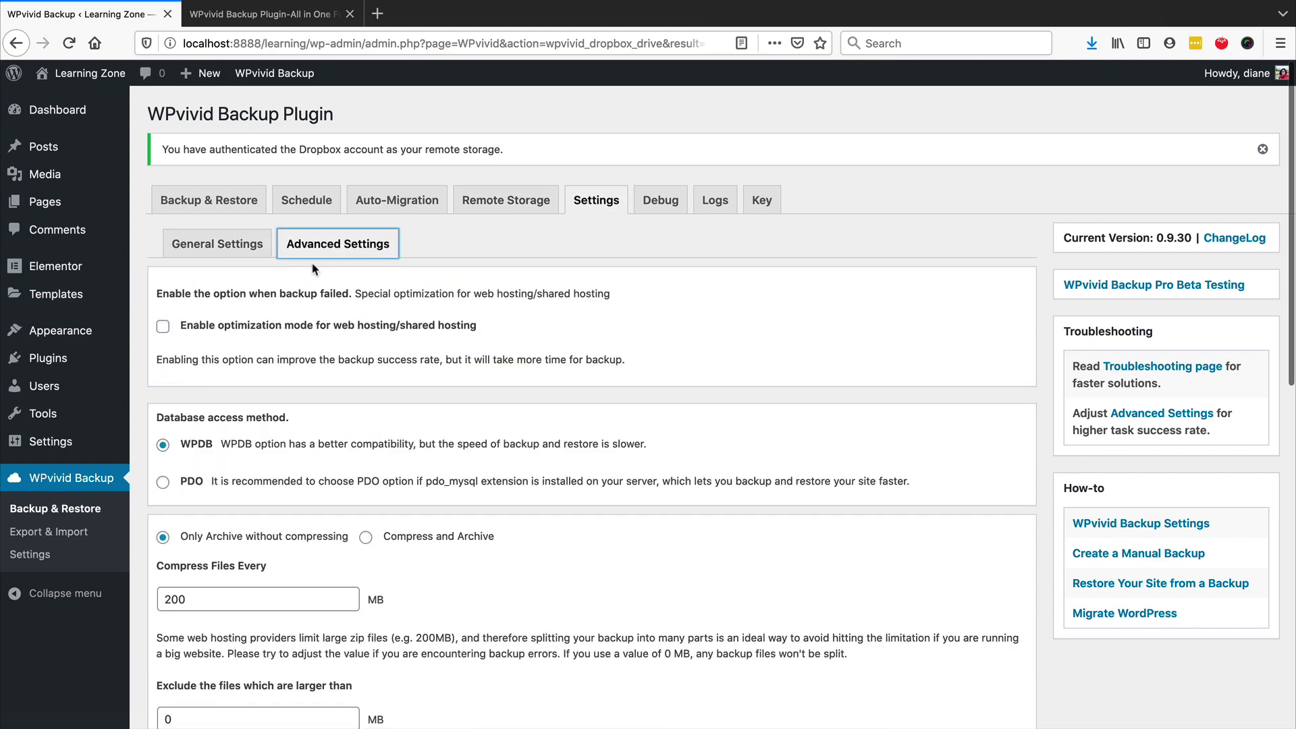
scroll(599, 424, "down", 10)
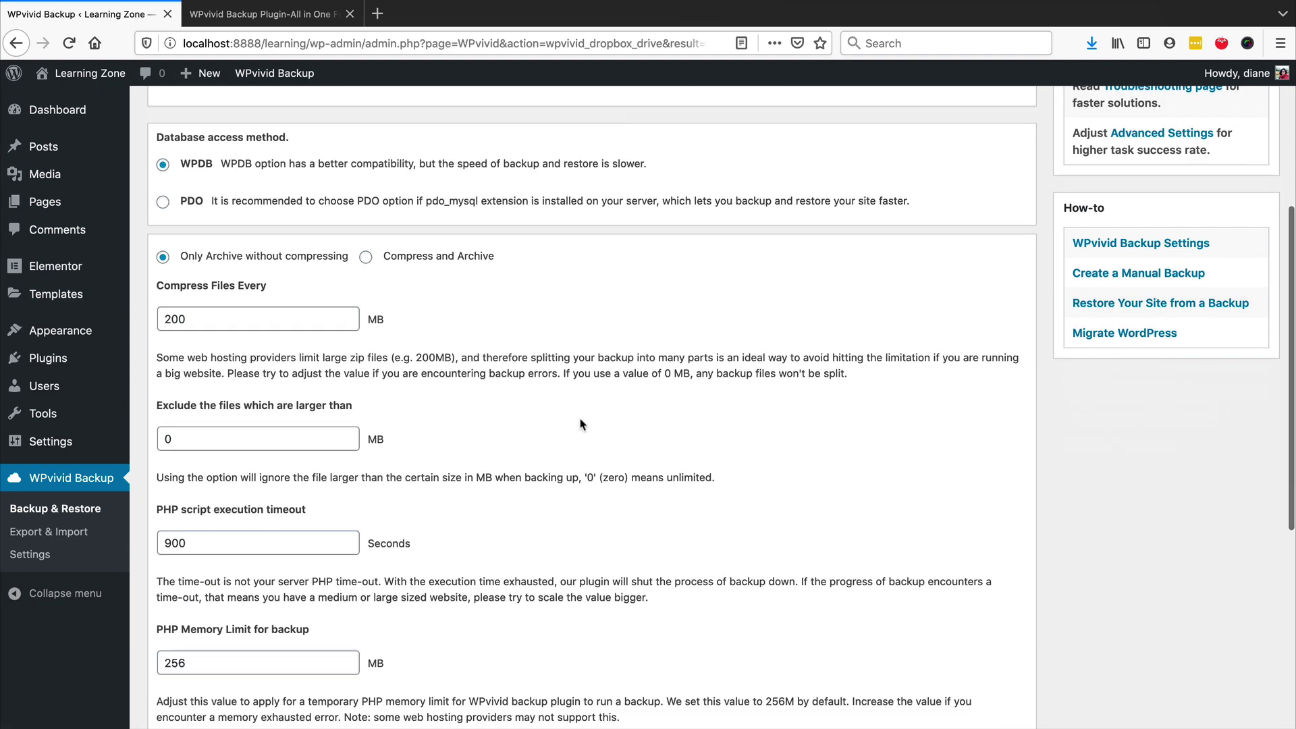
scroll(505, 444, "up", 10)
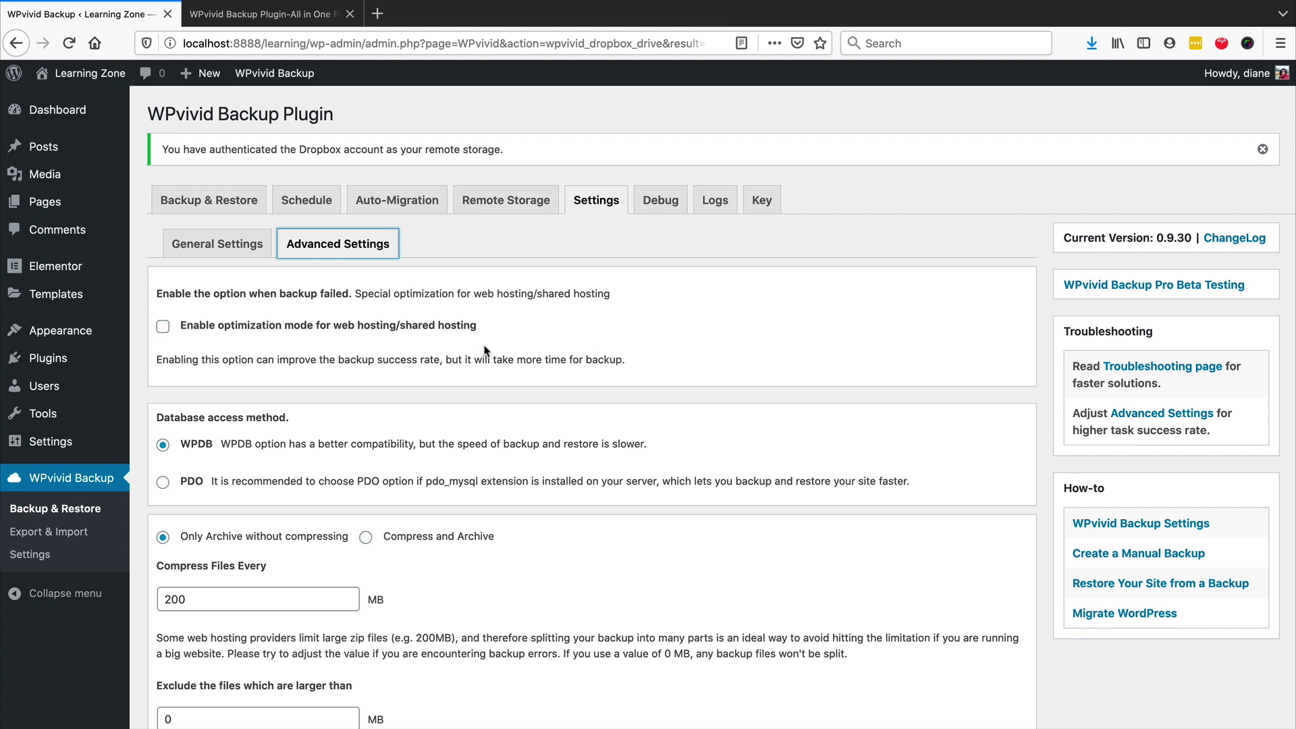
scroll(465, 362, "down", 3)
scroll(463, 362, "down", 1)
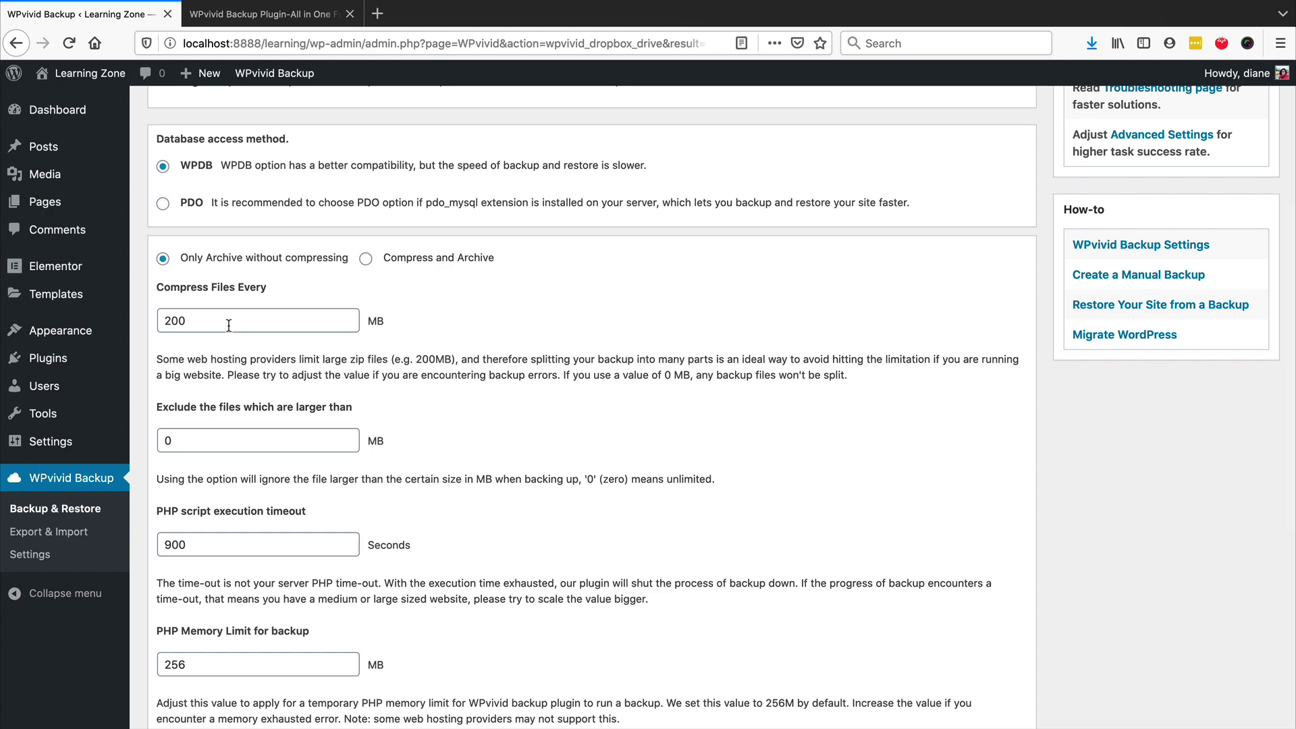
Step: Review the advanced settings for file size exclusion, PHP script timeout, PHP memory limits, chunk size, and time-out retries
scroll(332, 380, "down", 5)
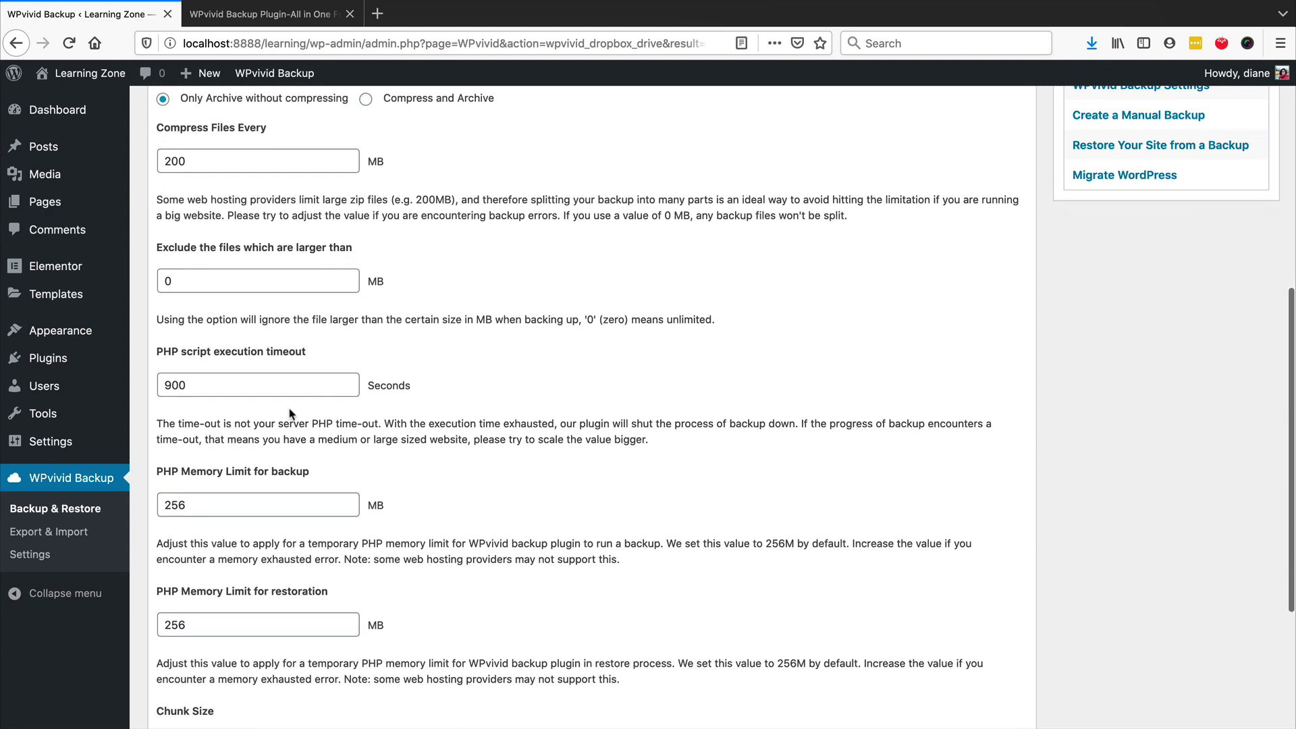
scroll(297, 420, "down", 2)
scroll(297, 423, "down", 3)
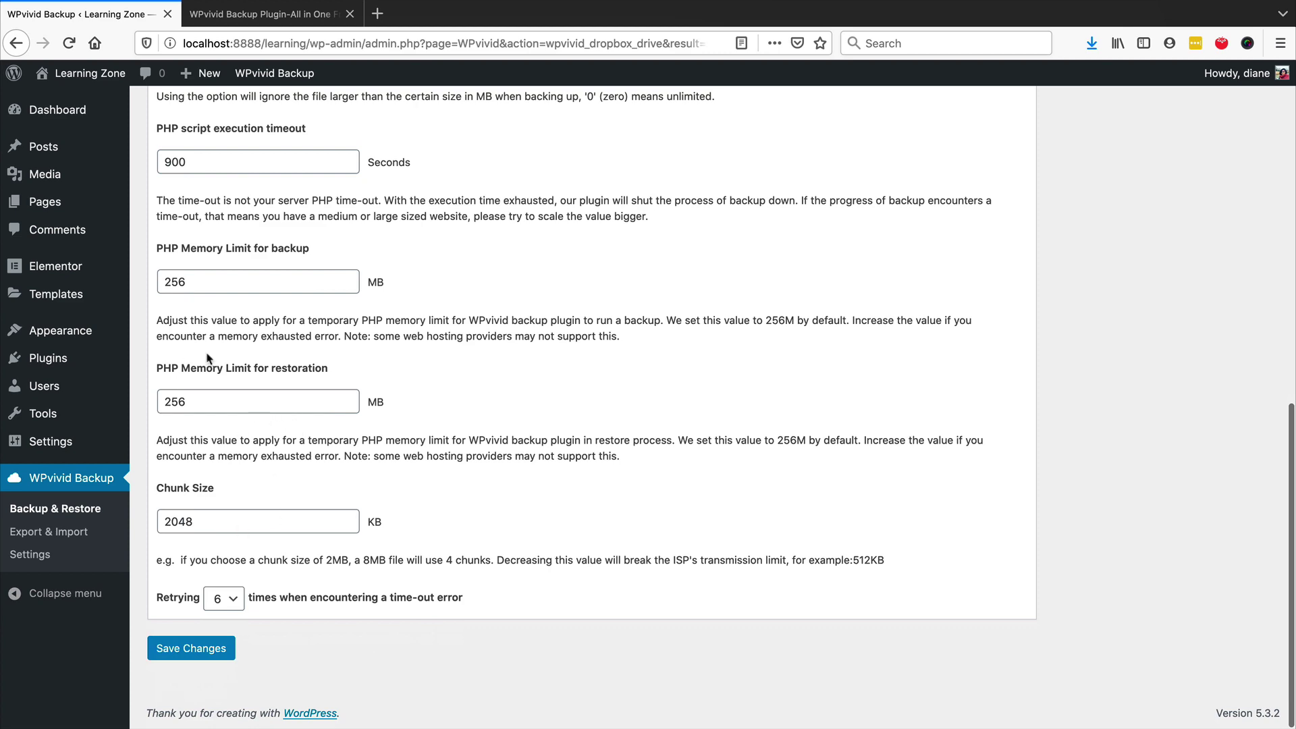
scroll(222, 351, "up", 2)
scroll(272, 365, "up", 7)
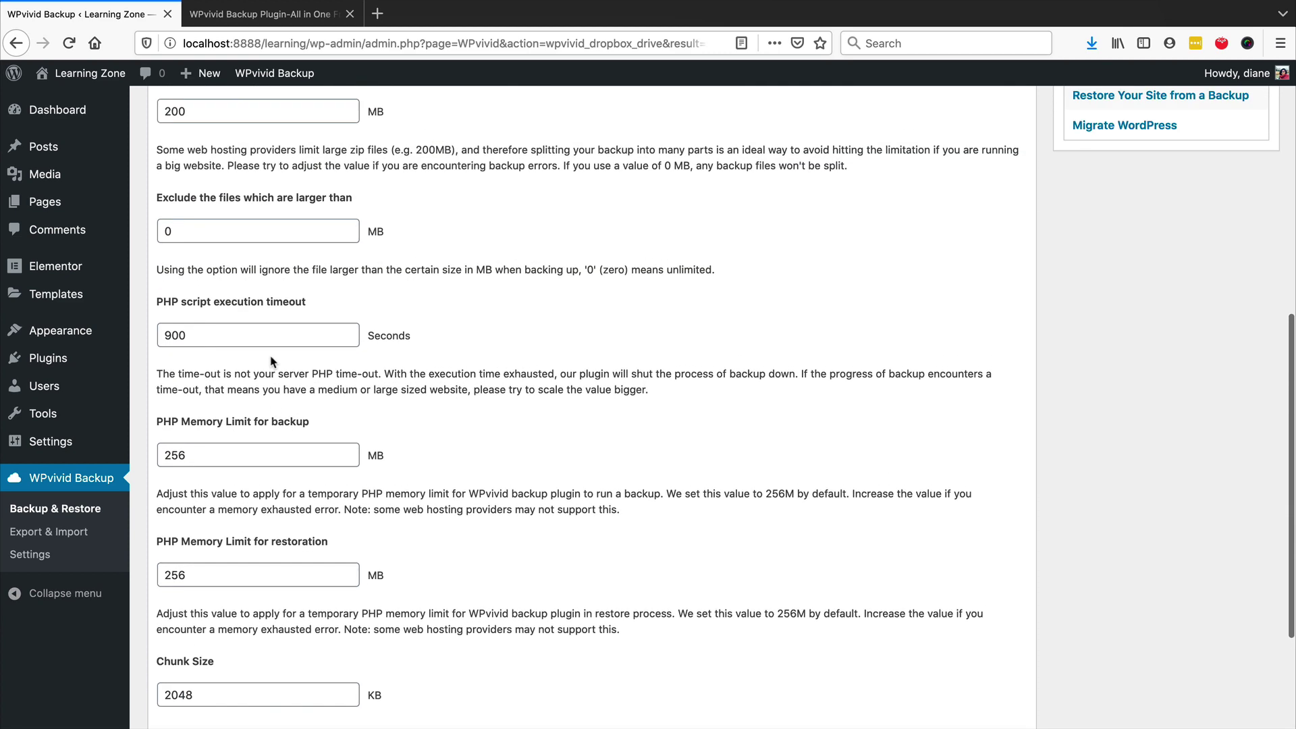
scroll(269, 361, "up", 2)
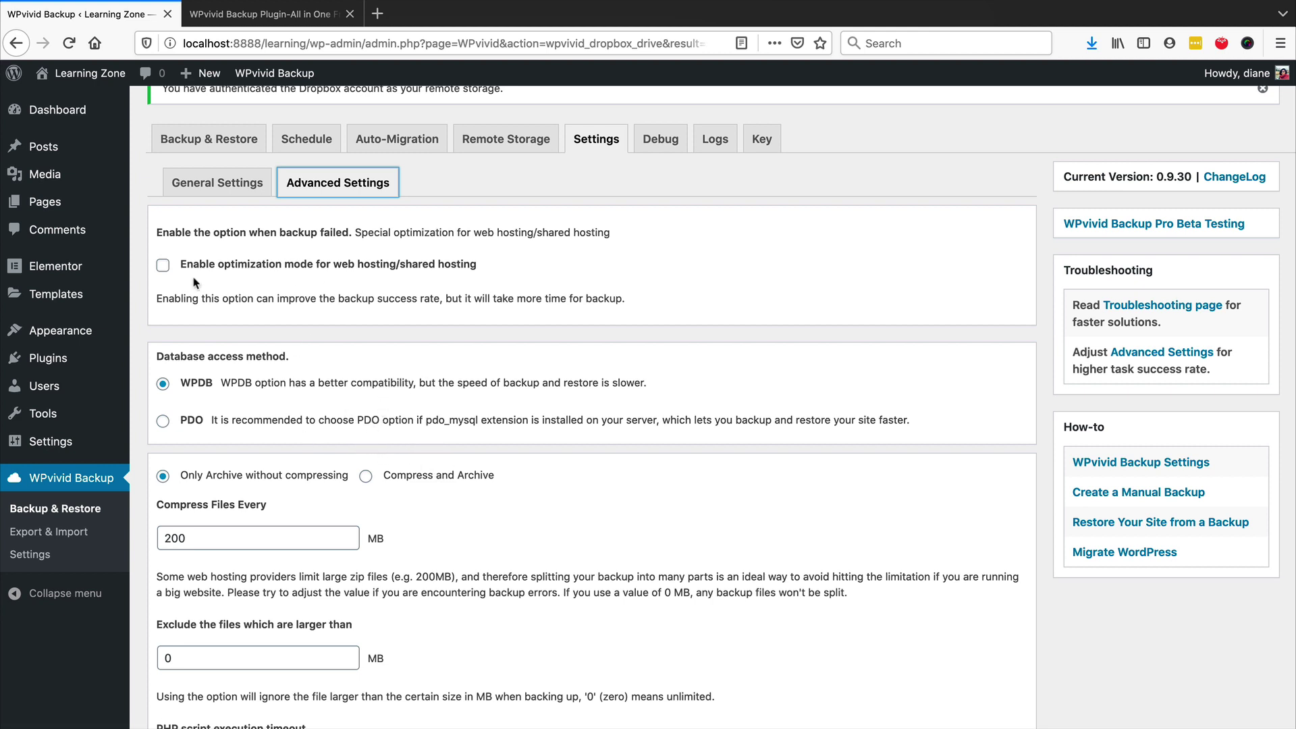
scroll(437, 408, "down", 3)
scroll(439, 409, "up", 4)
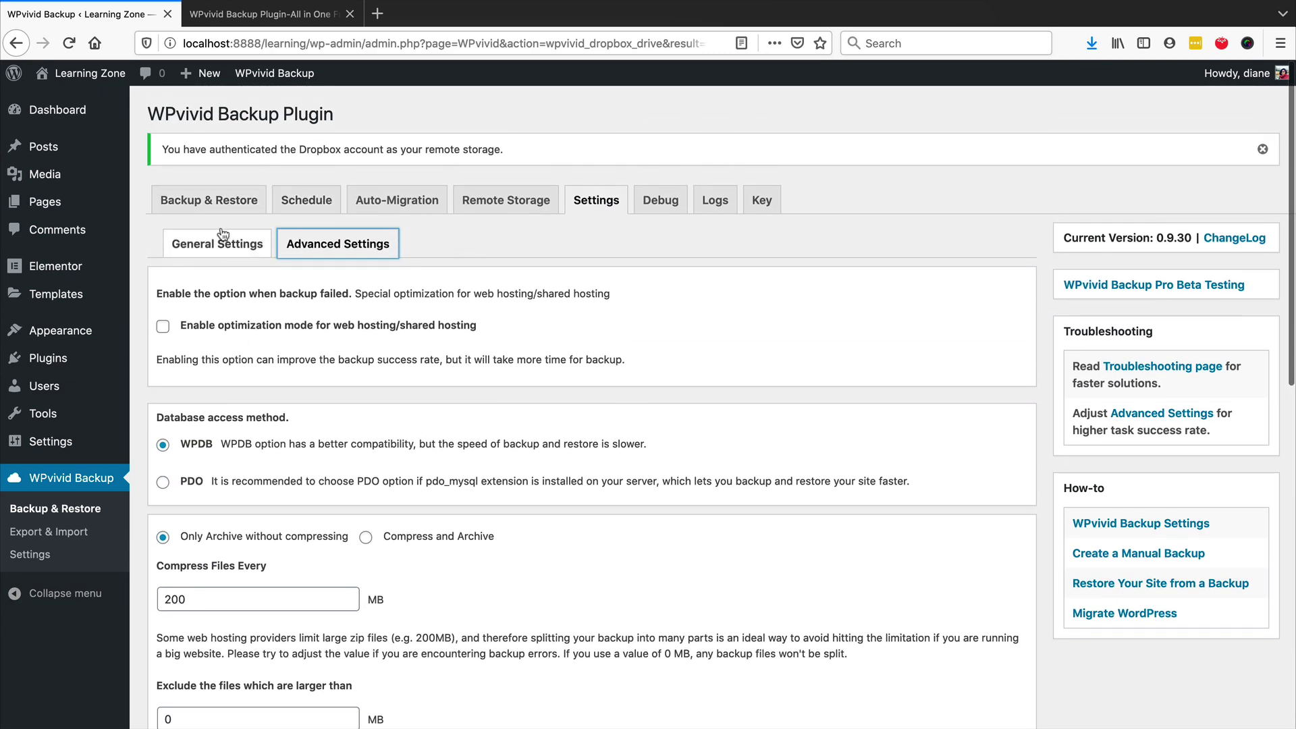
Step: Check the existing backups and compare the server time with the next backup time in the Backup Schedule summary
left_click(230, 204)
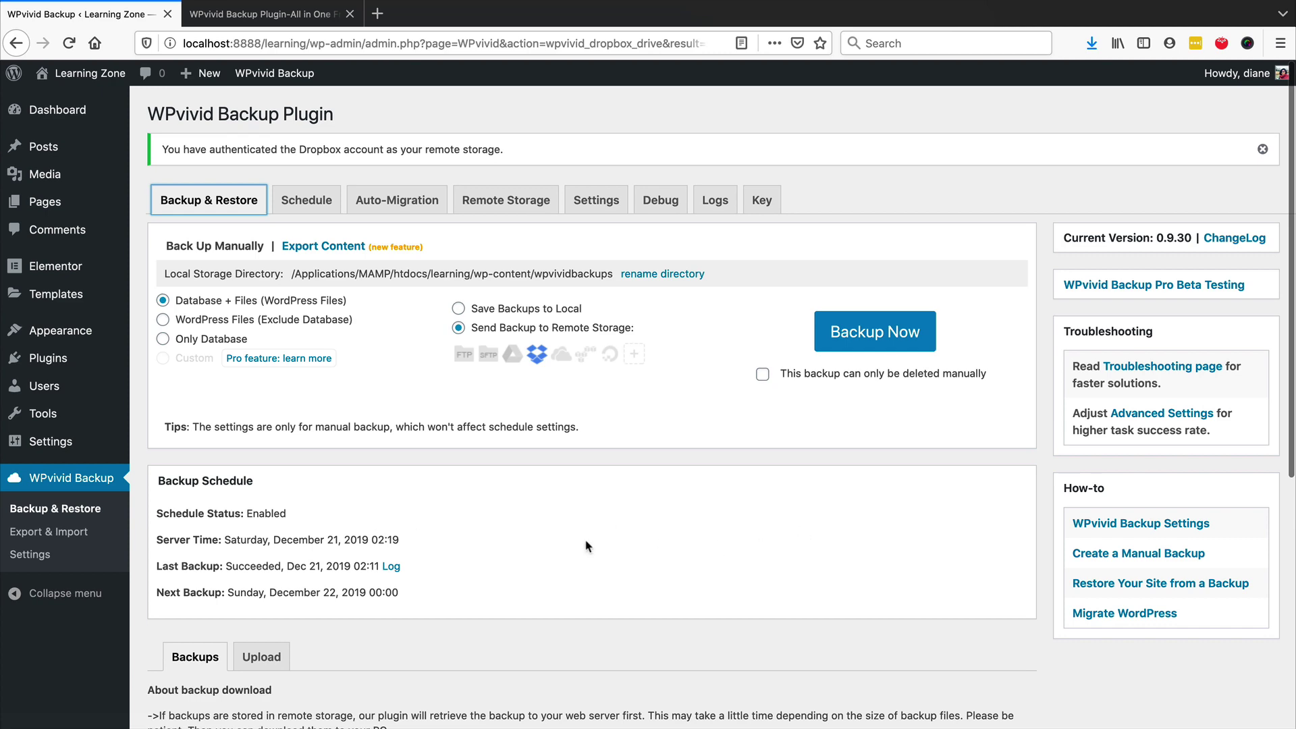
scroll(542, 538, "down", 5)
scroll(542, 538, "down", 2)
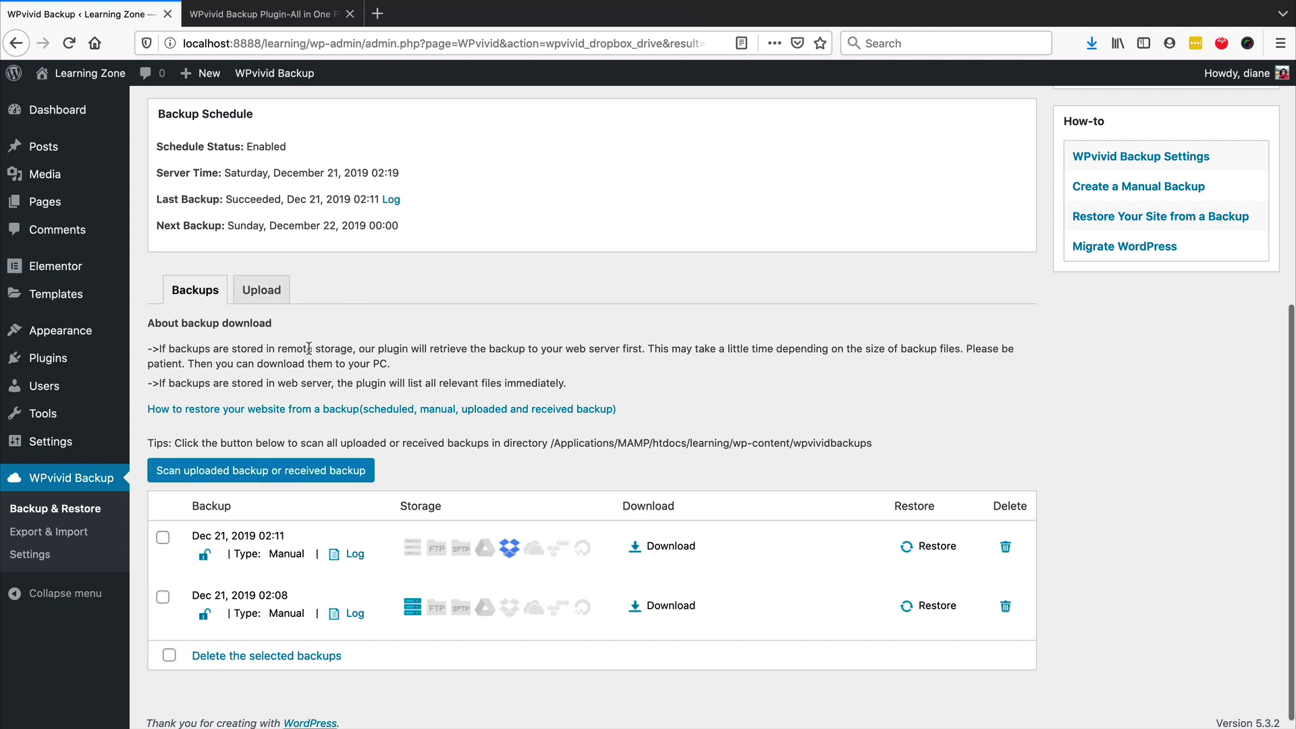
scroll(196, 287, "up", 2)
left_click_drag(165, 289, 439, 292)
scroll(439, 293, "up", 1)
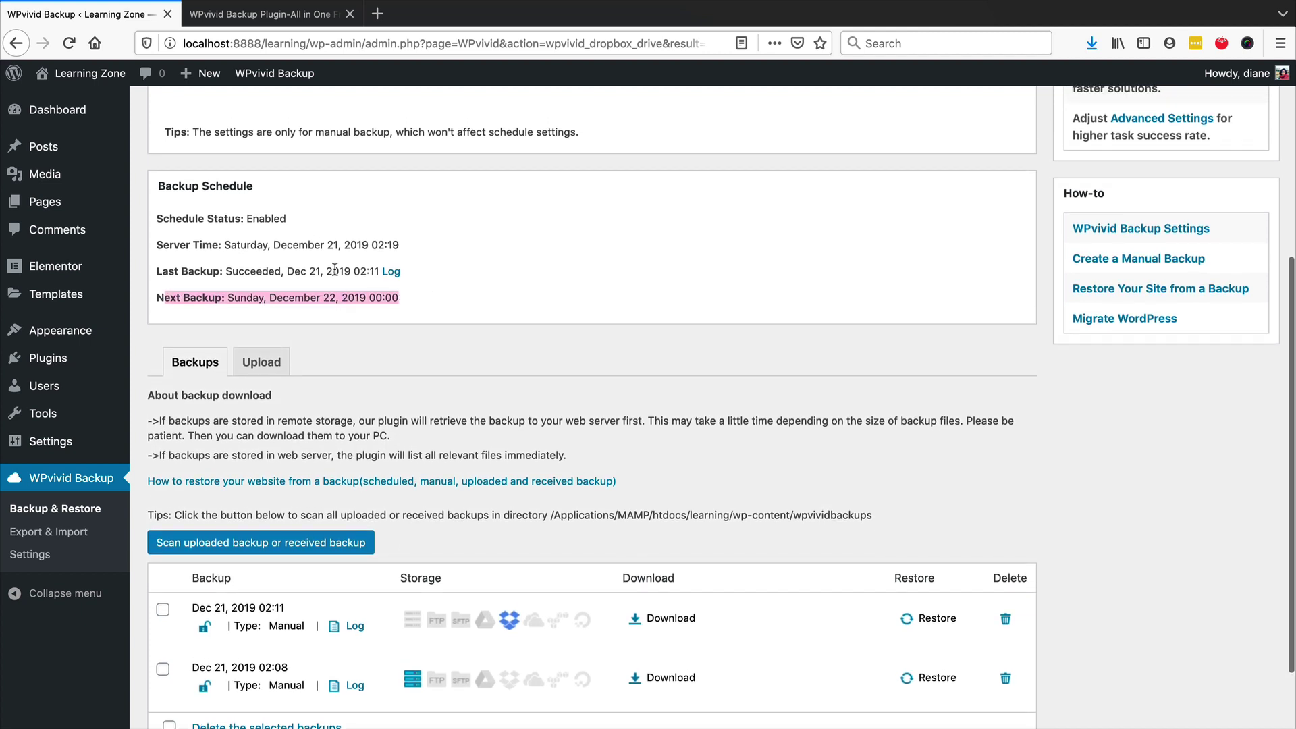
left_click(199, 251)
left_click_drag(237, 244, 429, 252)
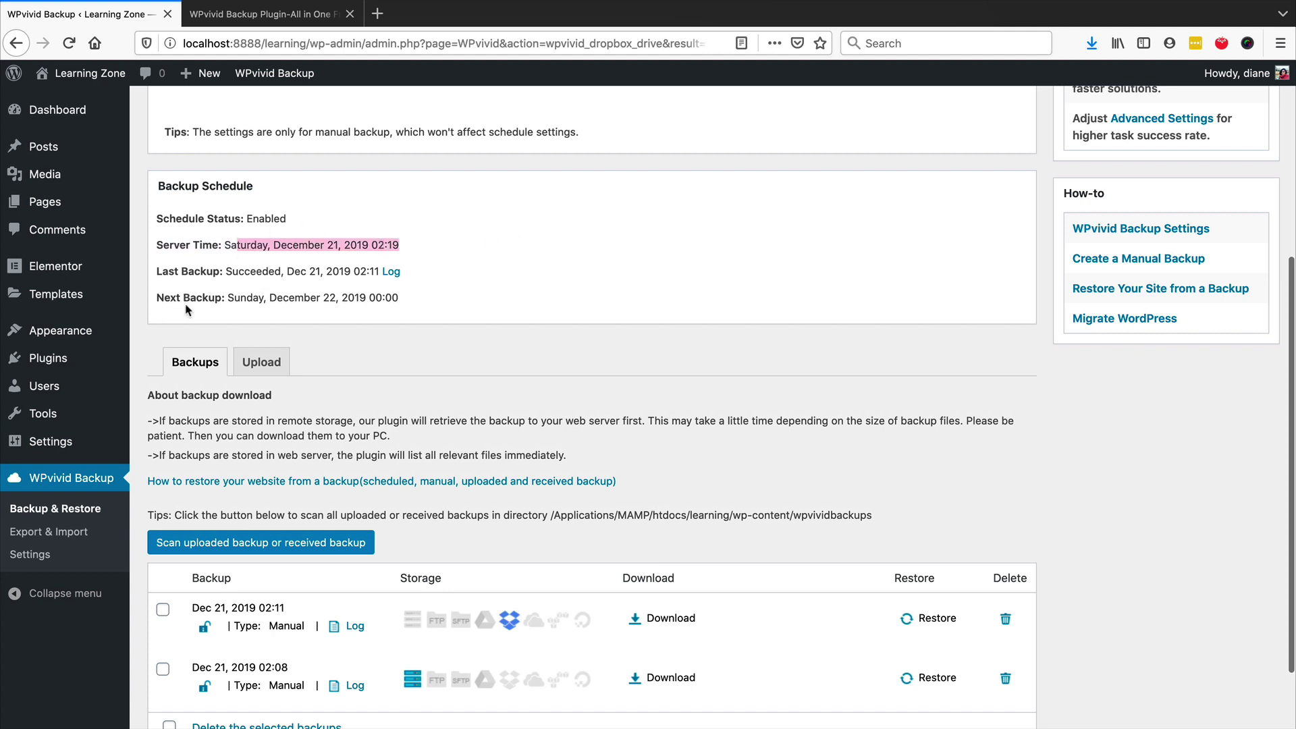
mouse_move(401, 298)
left_mouse_down()
mouse_move(351, 302)
mouse_move(394, 298)
left_mouse_up()
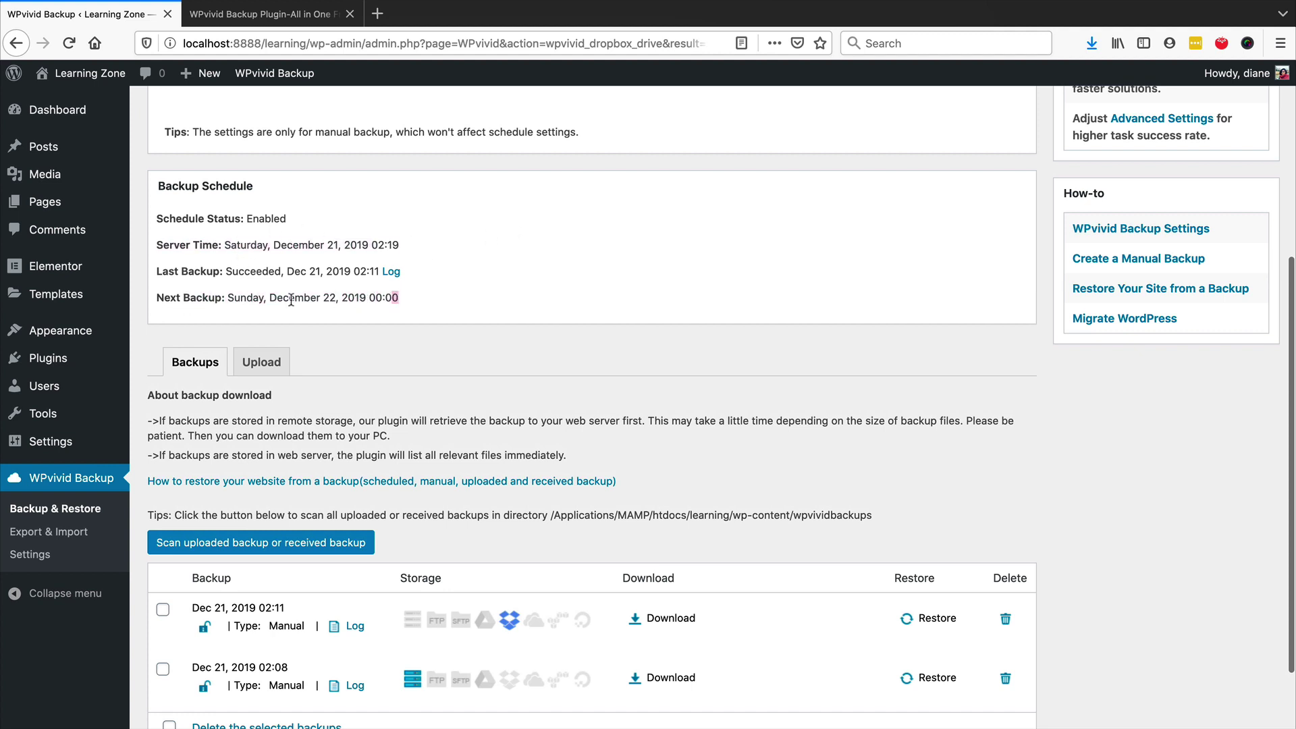
left_click(484, 297)
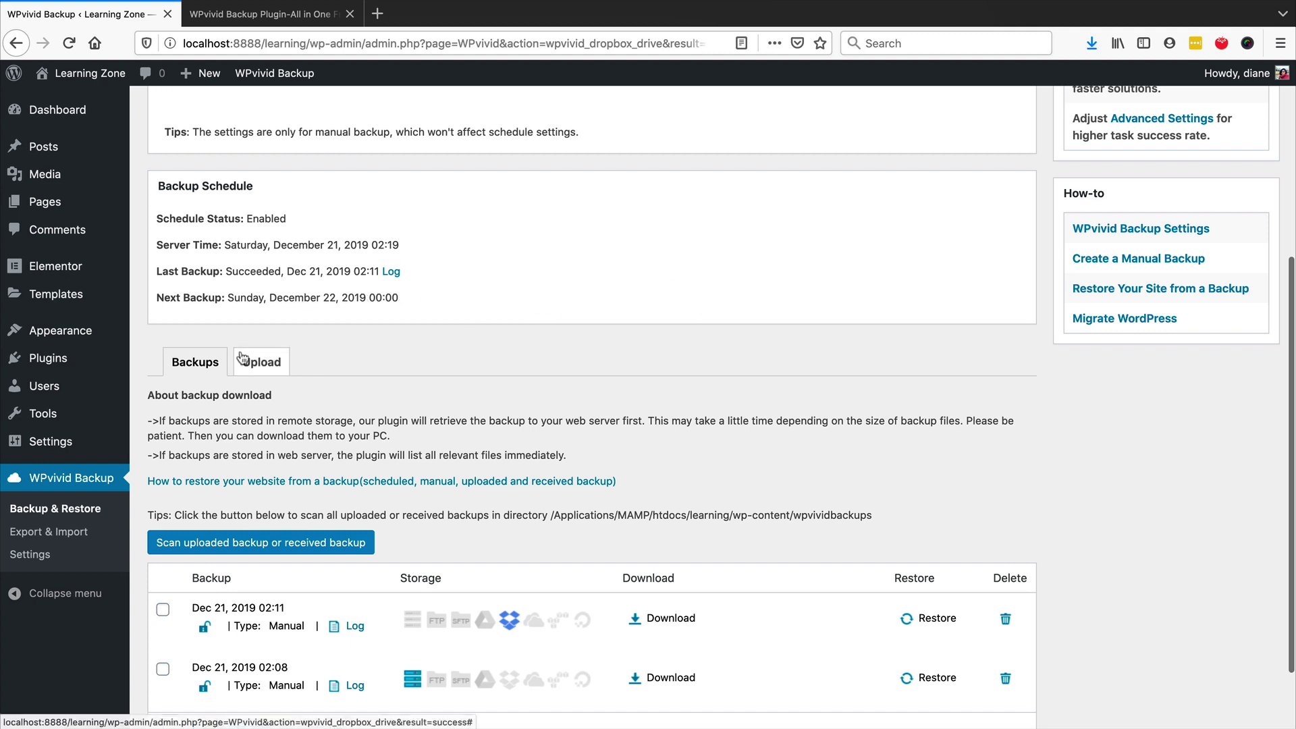
Step: Check the scheduled start time and frequency in the schedule settings, and compare them with the Backup & Restore summary
scroll(243, 358, "up", 5)
left_click(306, 200)
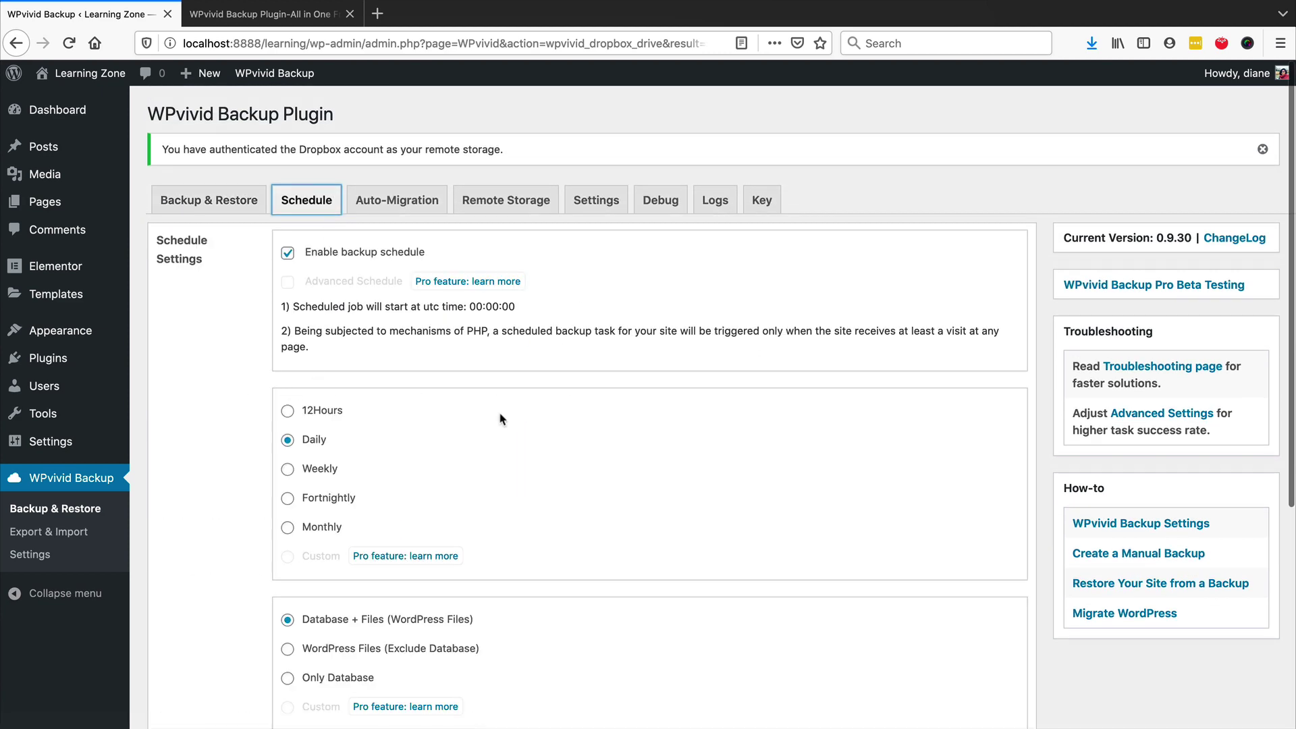
scroll(489, 429, "down", 1)
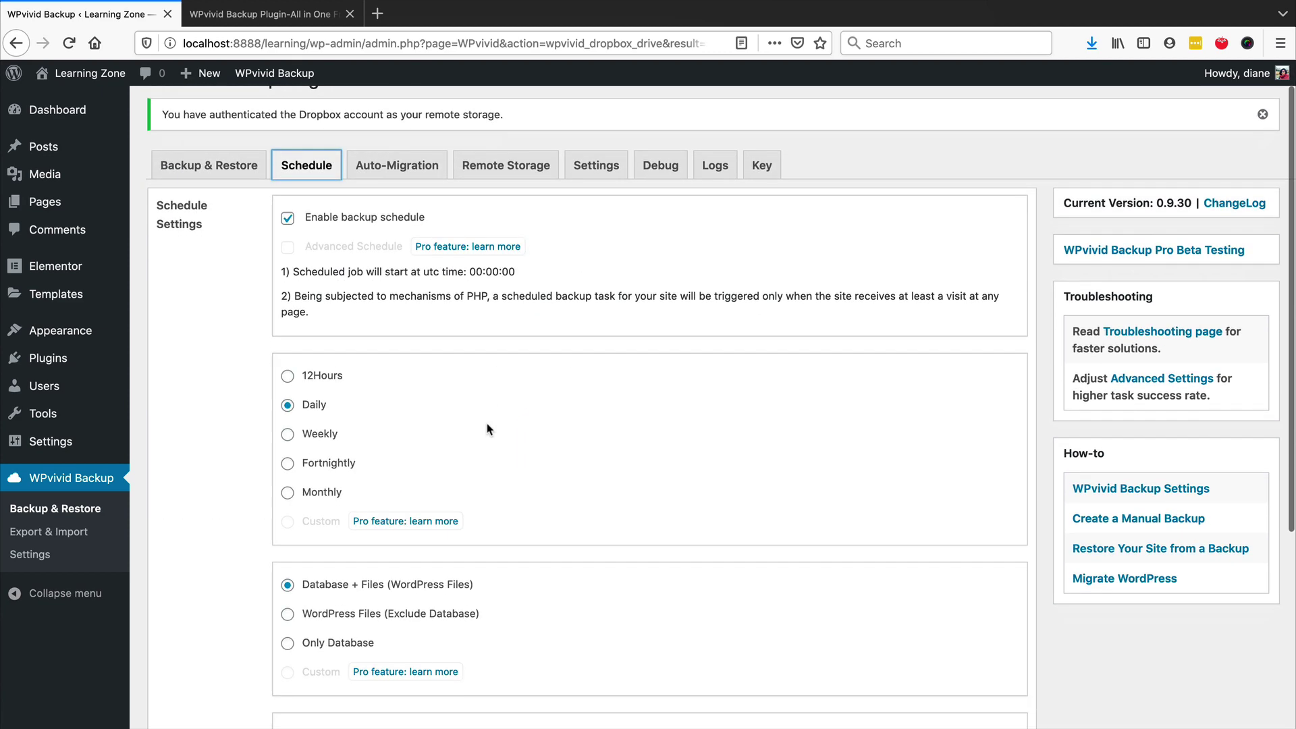
left_click(208, 168)
scroll(462, 503, "down", 3)
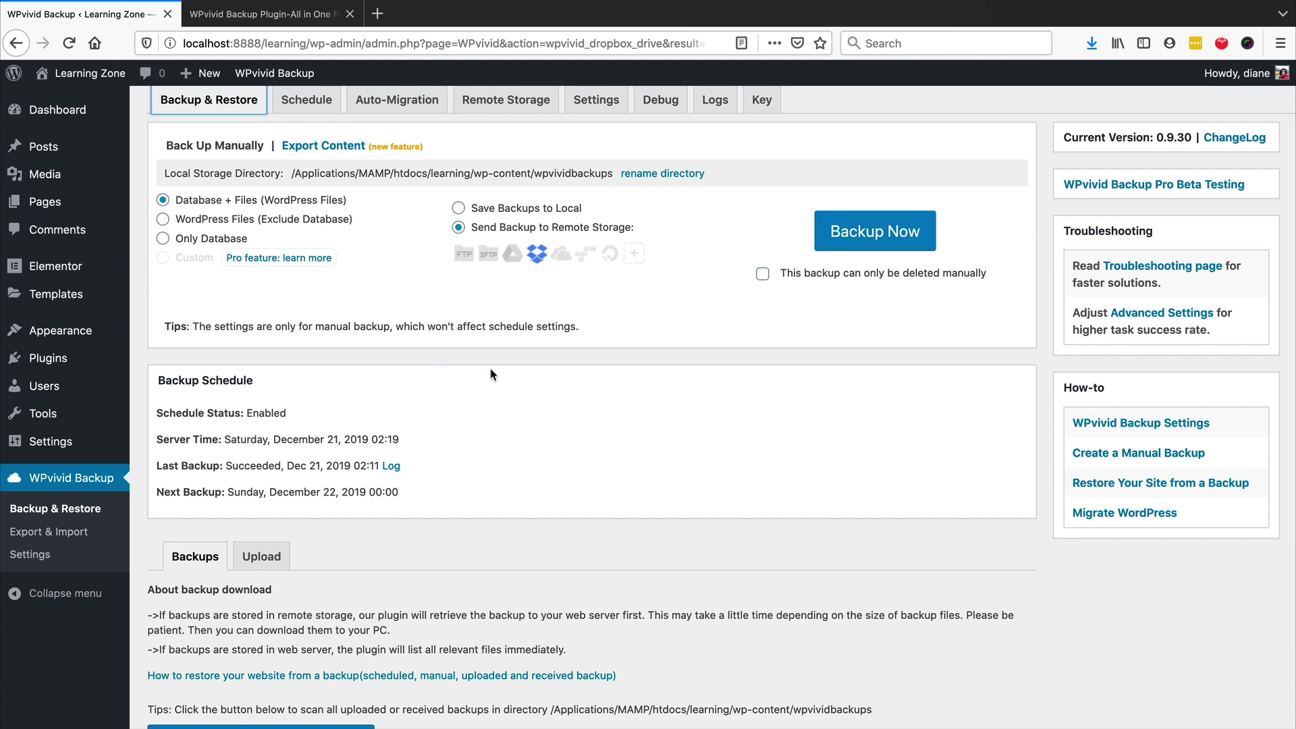
scroll(446, 408, "down", 2)
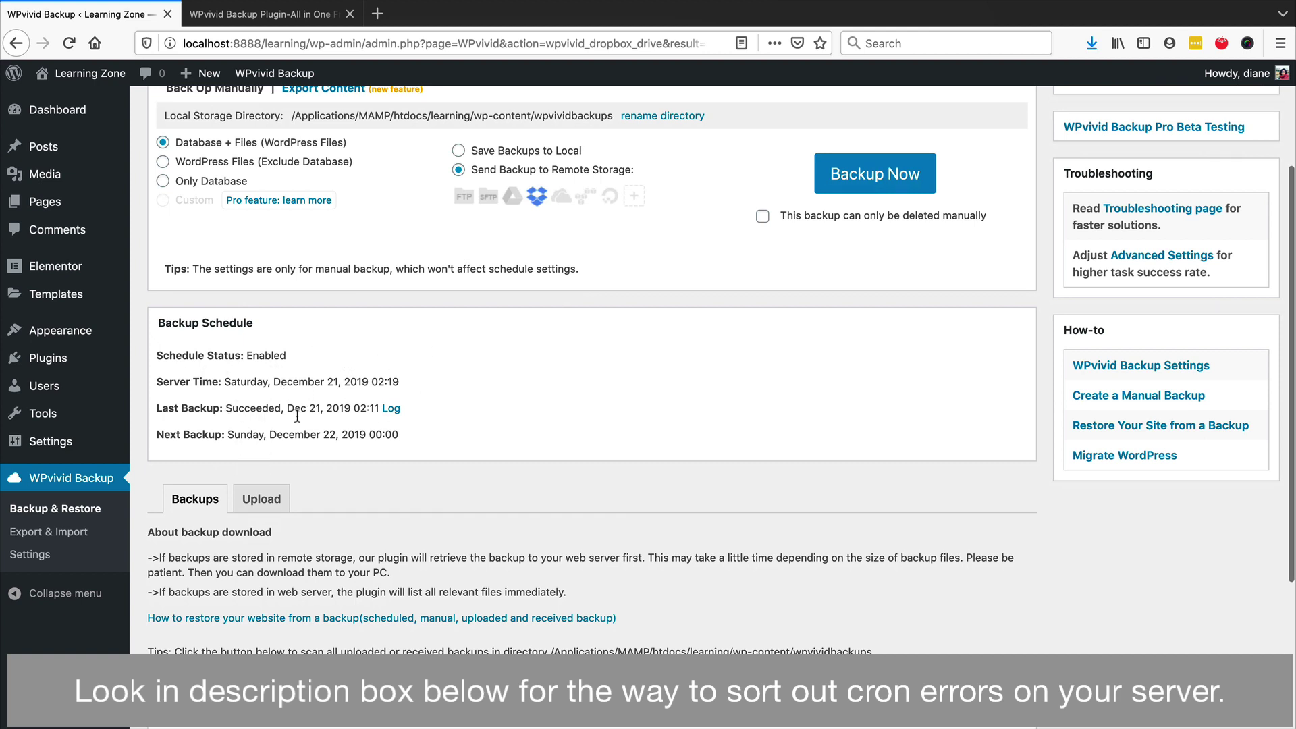
Step: Enable the email report in the general settings to show its address field and notification options
scroll(569, 382, "up", 5)
left_click(595, 197)
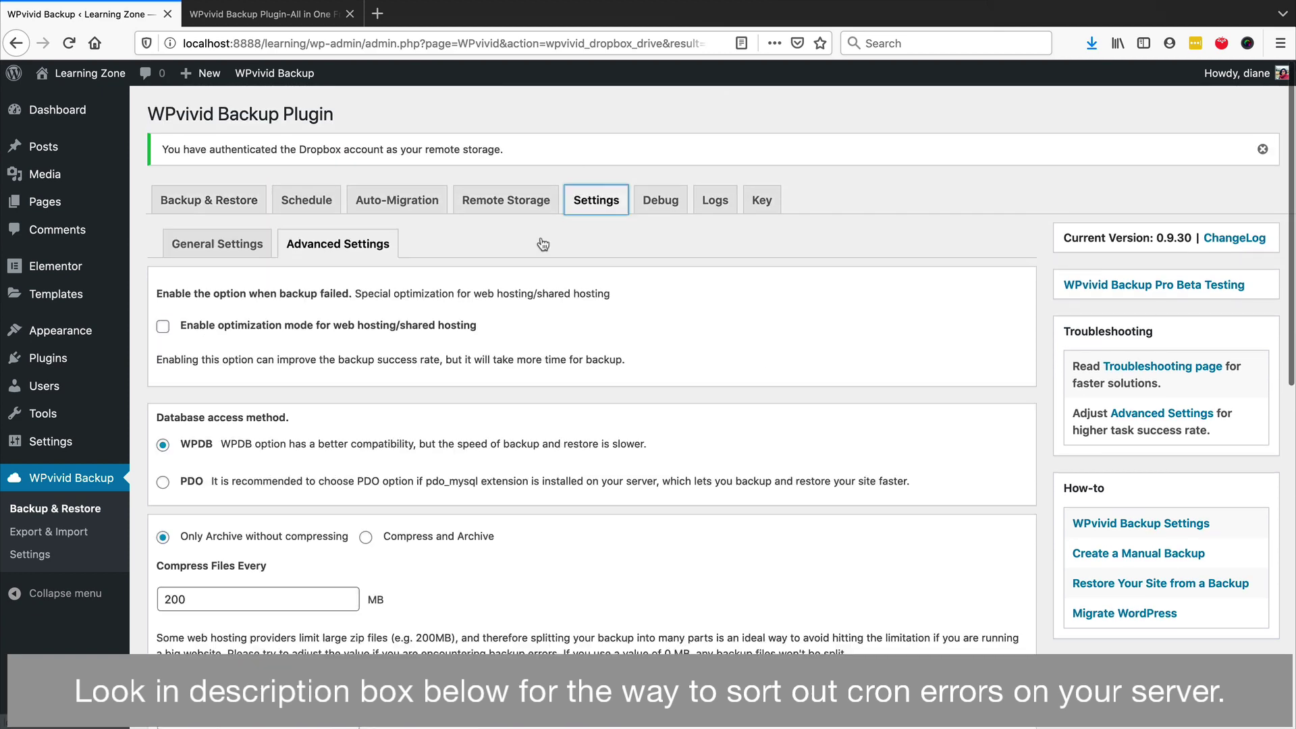
left_click(233, 244)
scroll(405, 419, "down", 5)
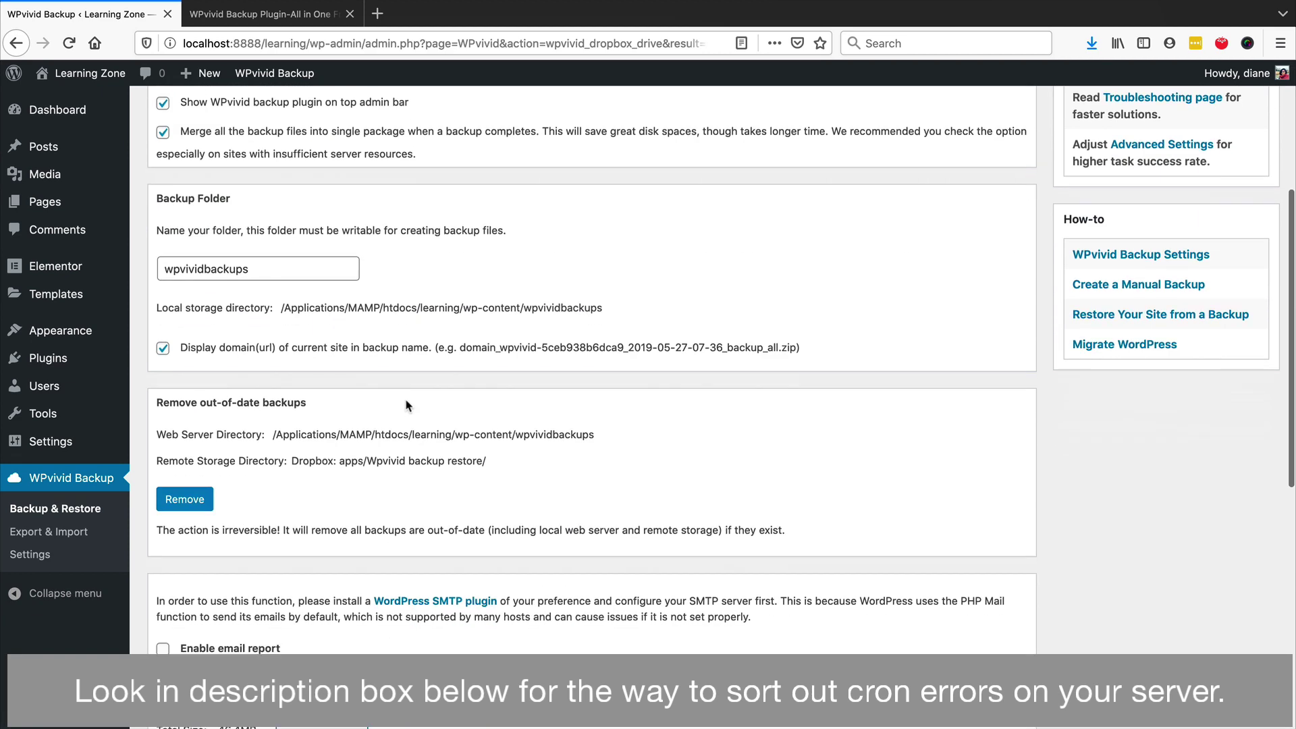
scroll(217, 576, "down", 3)
left_click(163, 478)
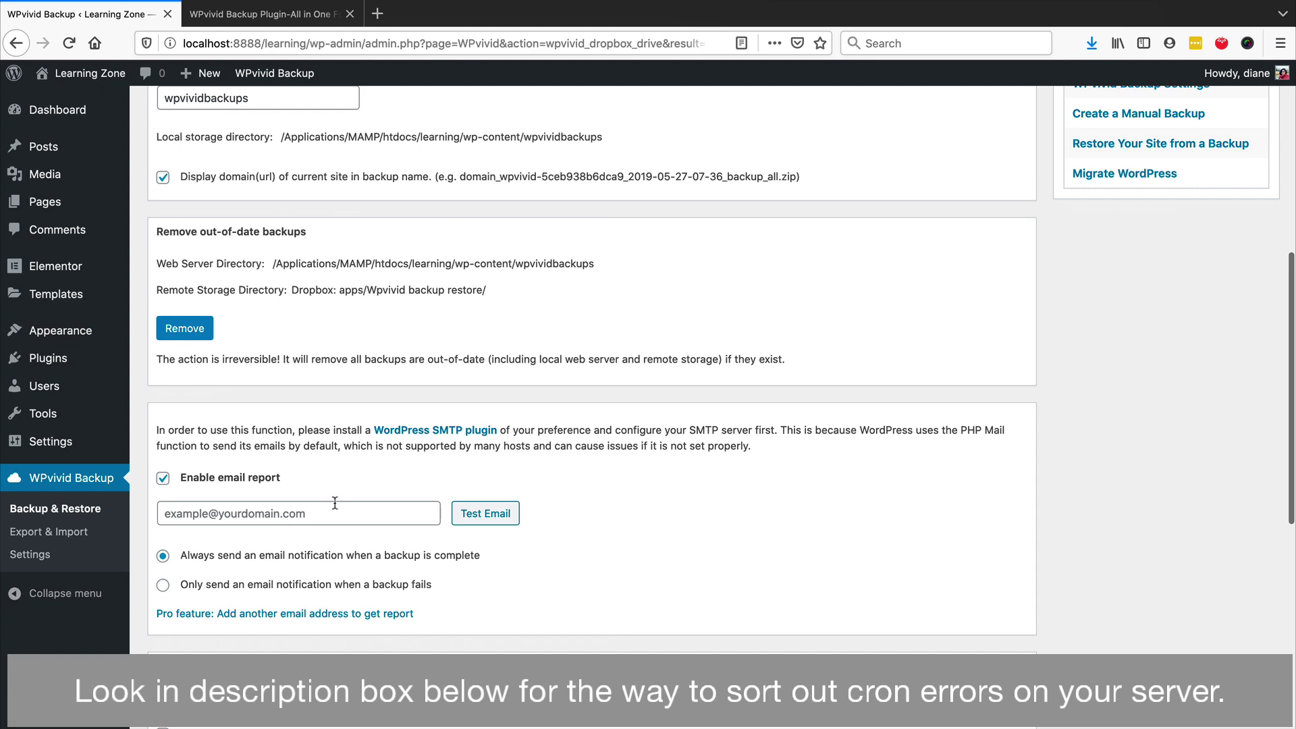
Step: Return to the Backup & Restore overview and review the manual backup options, schedule summary, and backup list
scroll(310, 394, "up", 10)
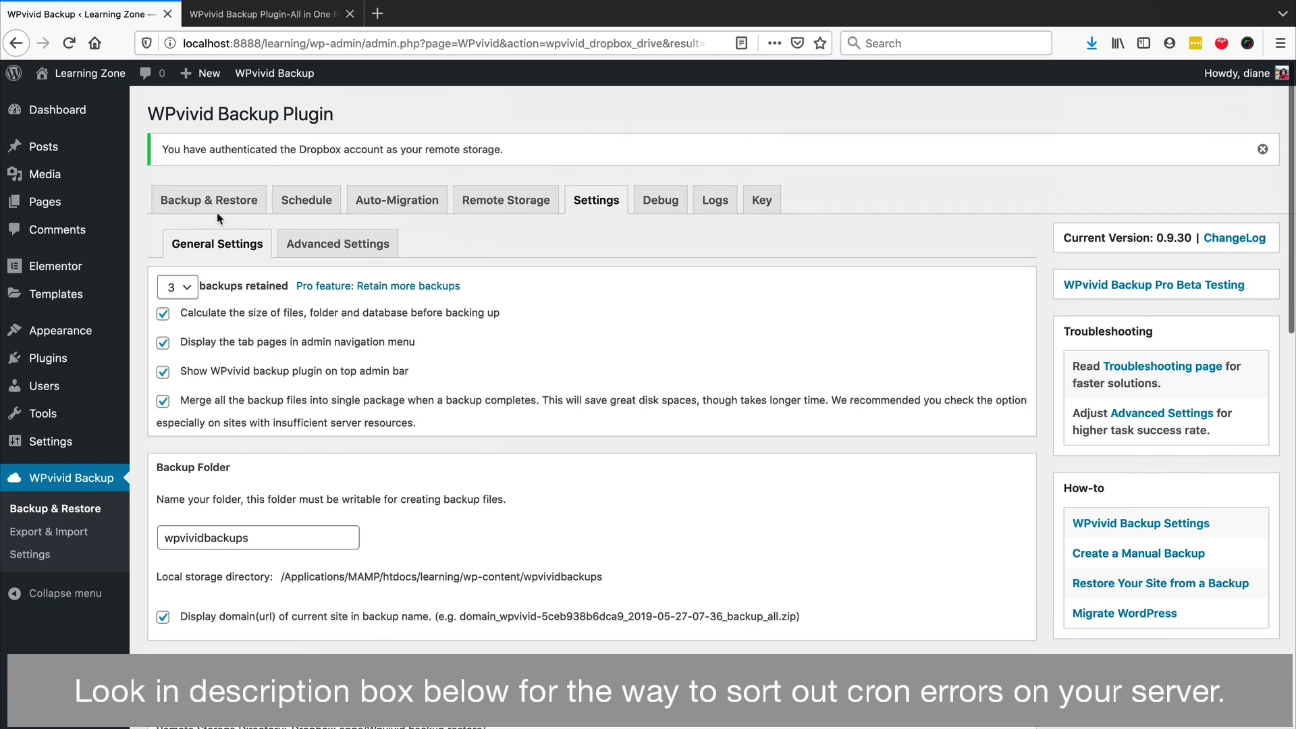
left_click(215, 203)
scroll(243, 347, "down", 5)
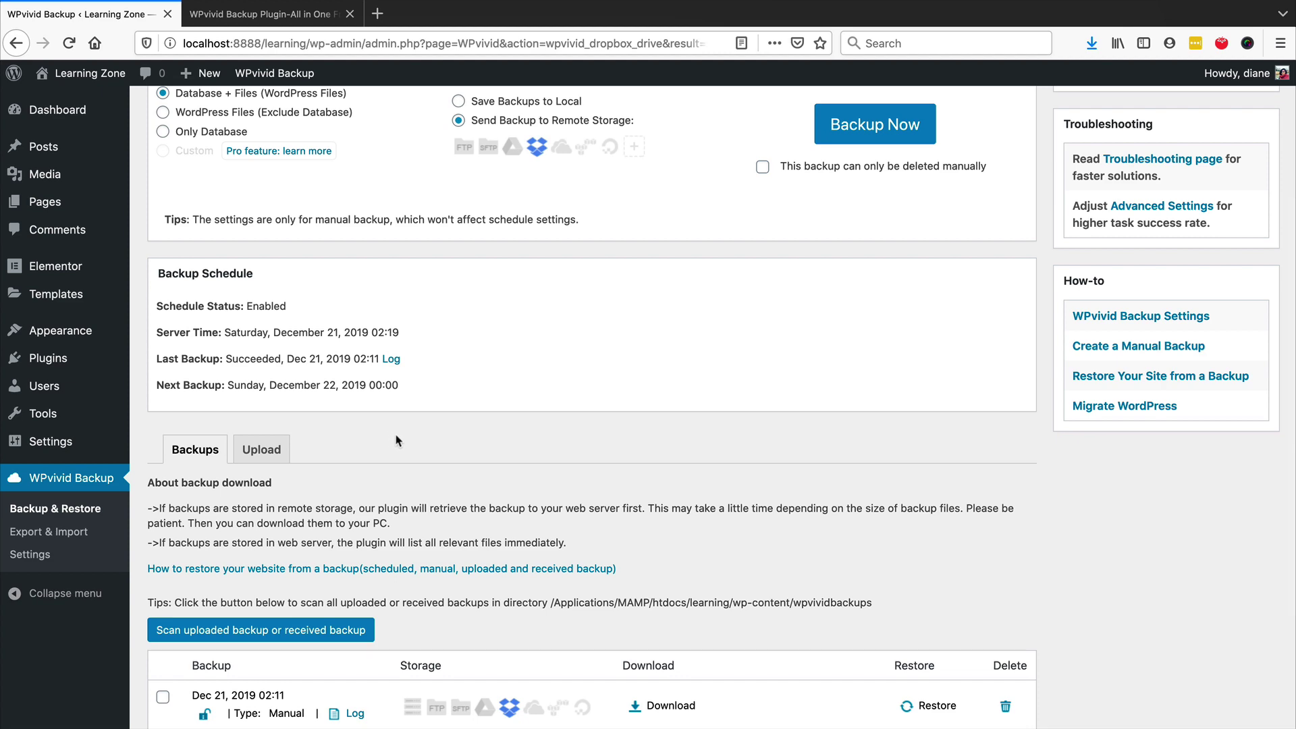
scroll(396, 441, "up", 3)
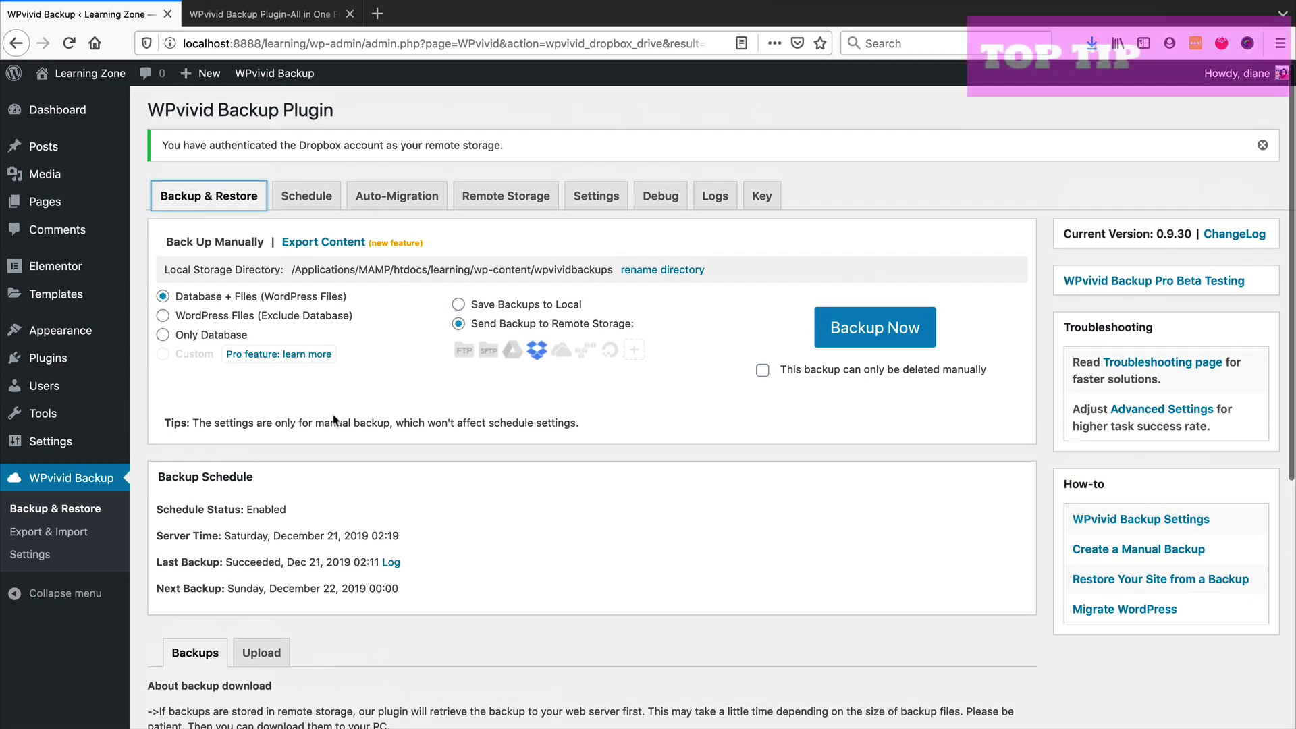